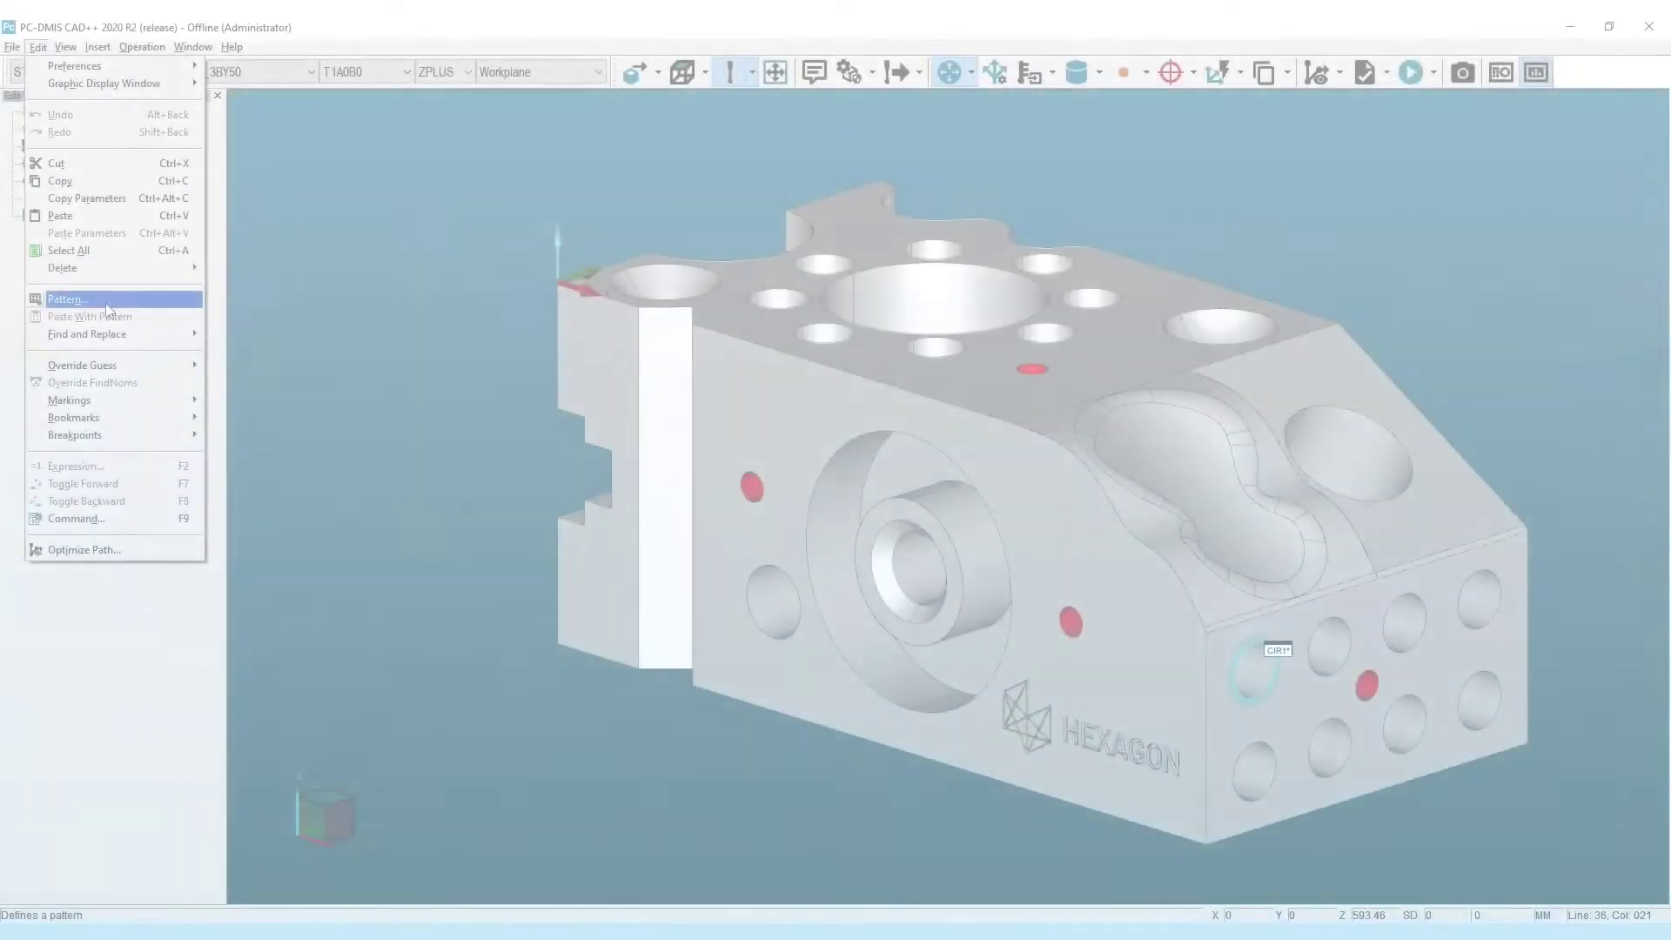
- Paste the first circle in a pattern at Y 14, three times, forming a row of four
click(102, 301)
text(14)
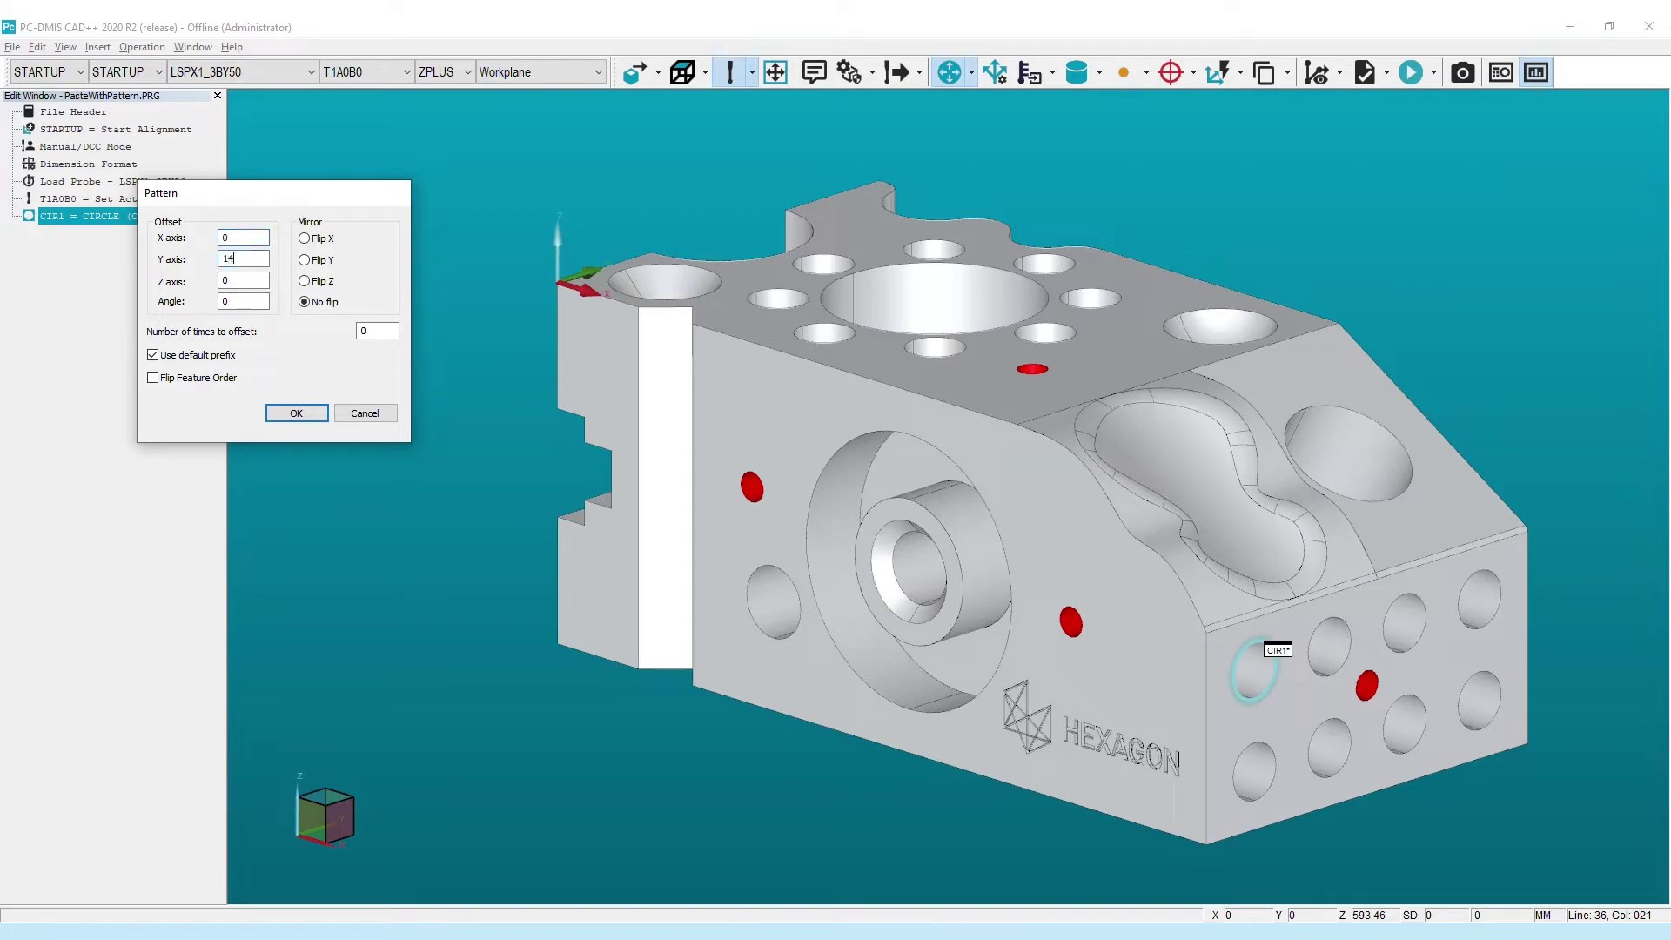
double_click(393, 331)
text(3)
click(300, 413)
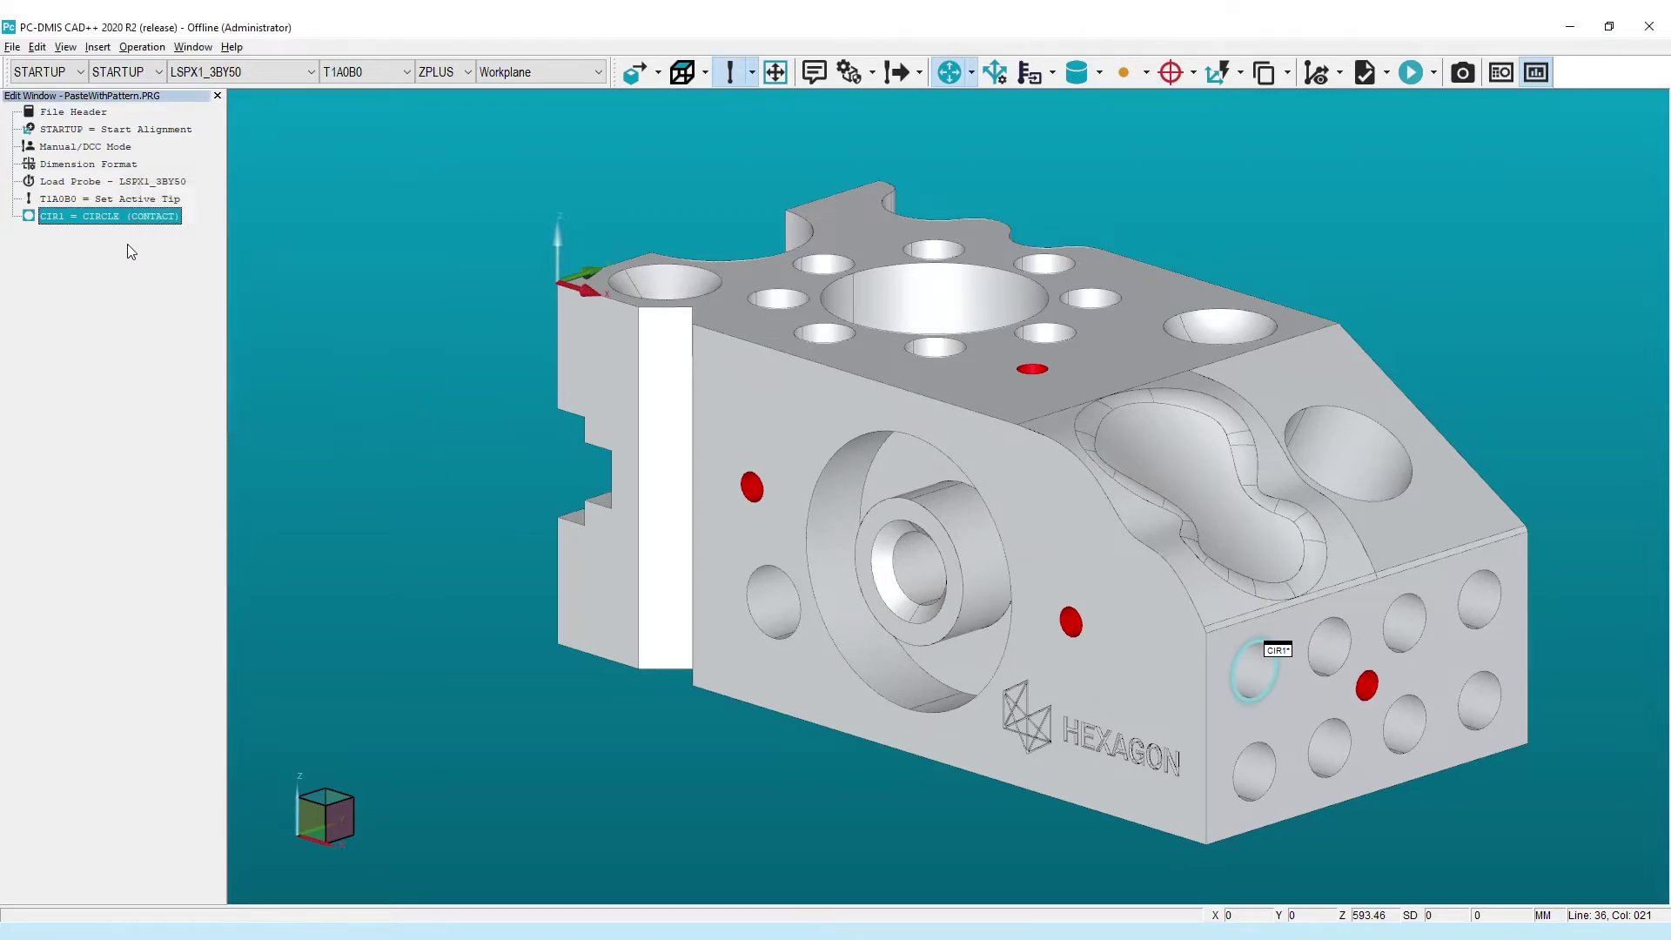
click(37, 47)
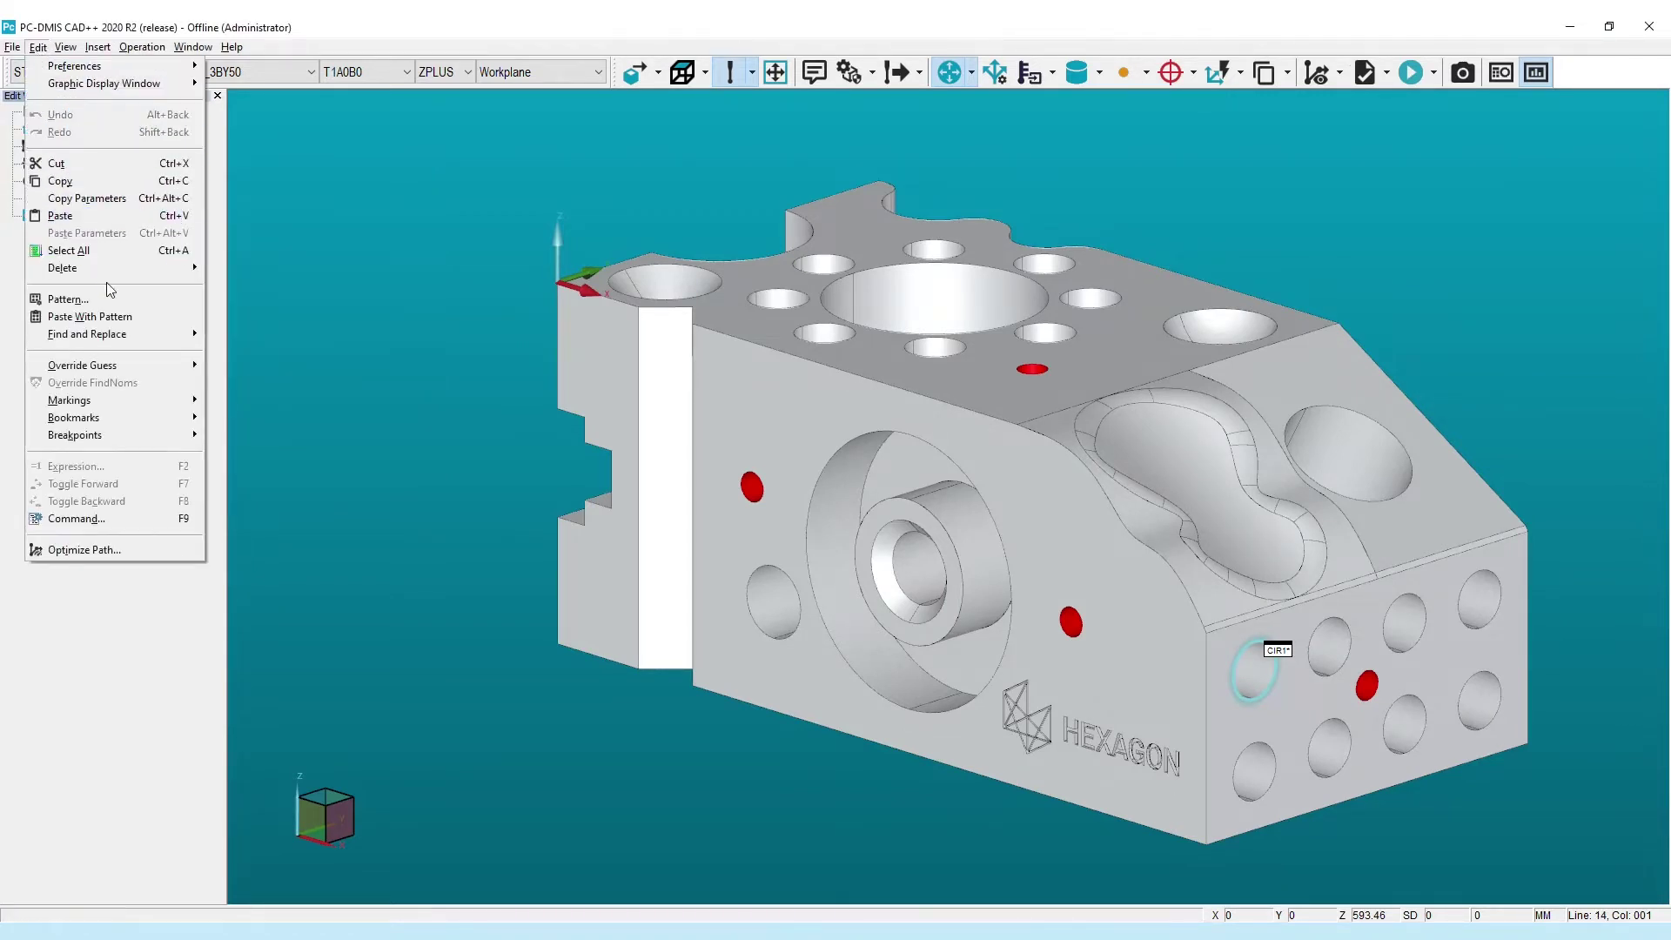
click(110, 317)
- Copy CIR1–CIR4 one row lower with a Z offset of -14, creating CIR5–CIR8
click(92, 217)
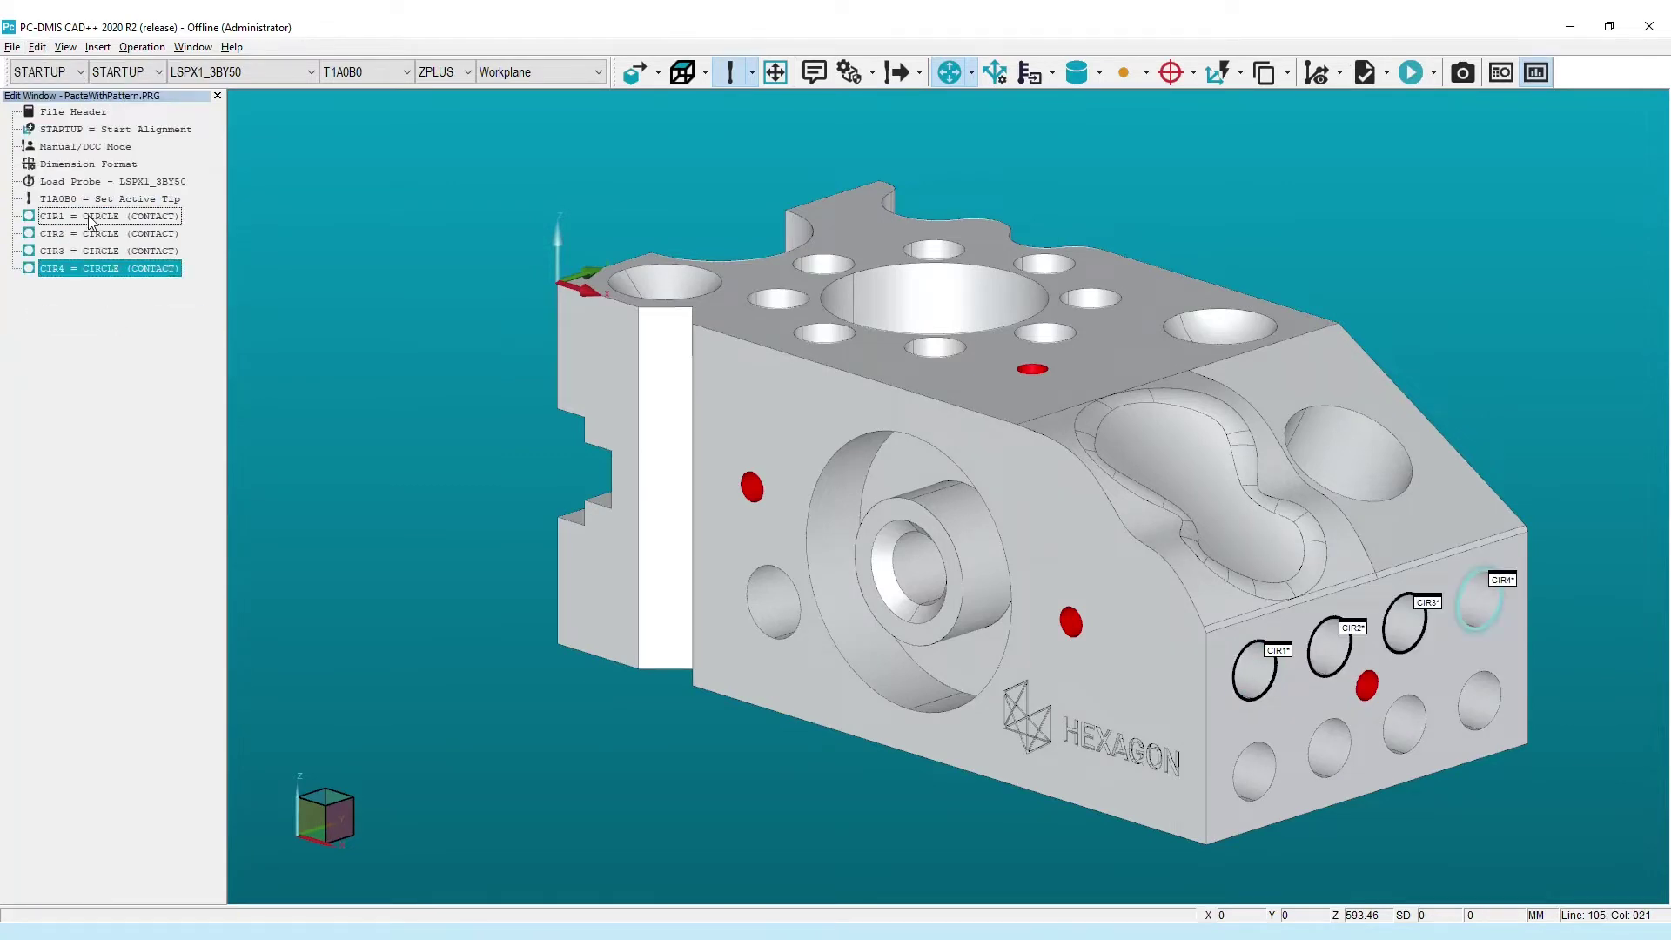
shift+click(130, 271)
click(37, 48)
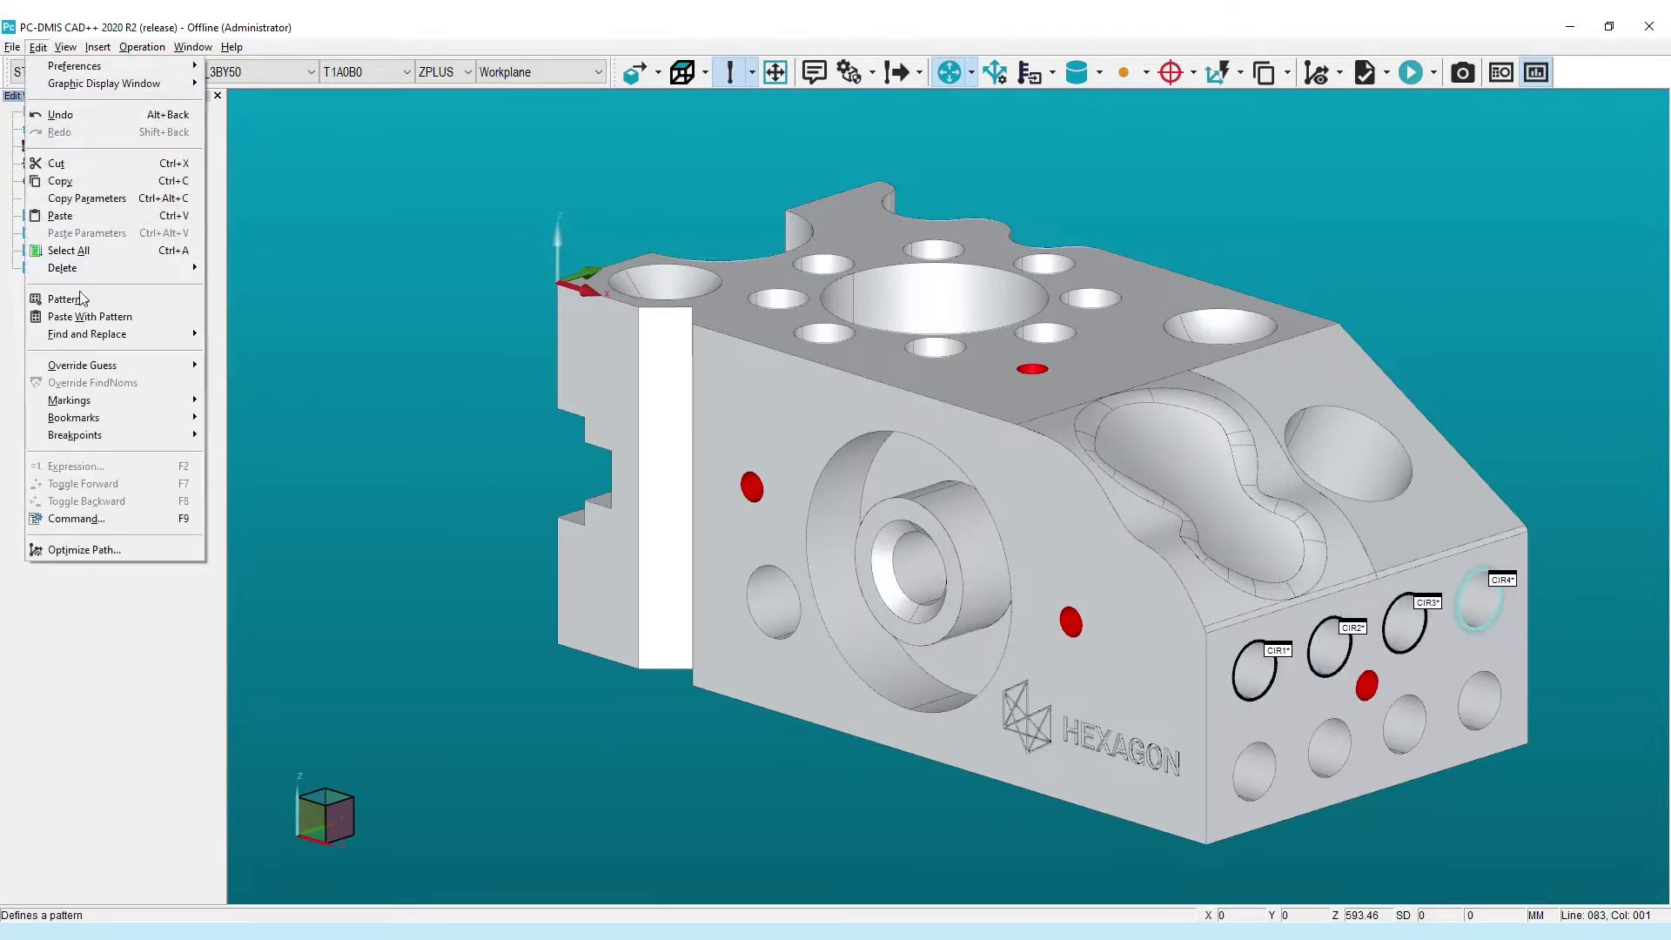
click(110, 317)
double_click(217, 282)
text(14)
double_click(230, 259)
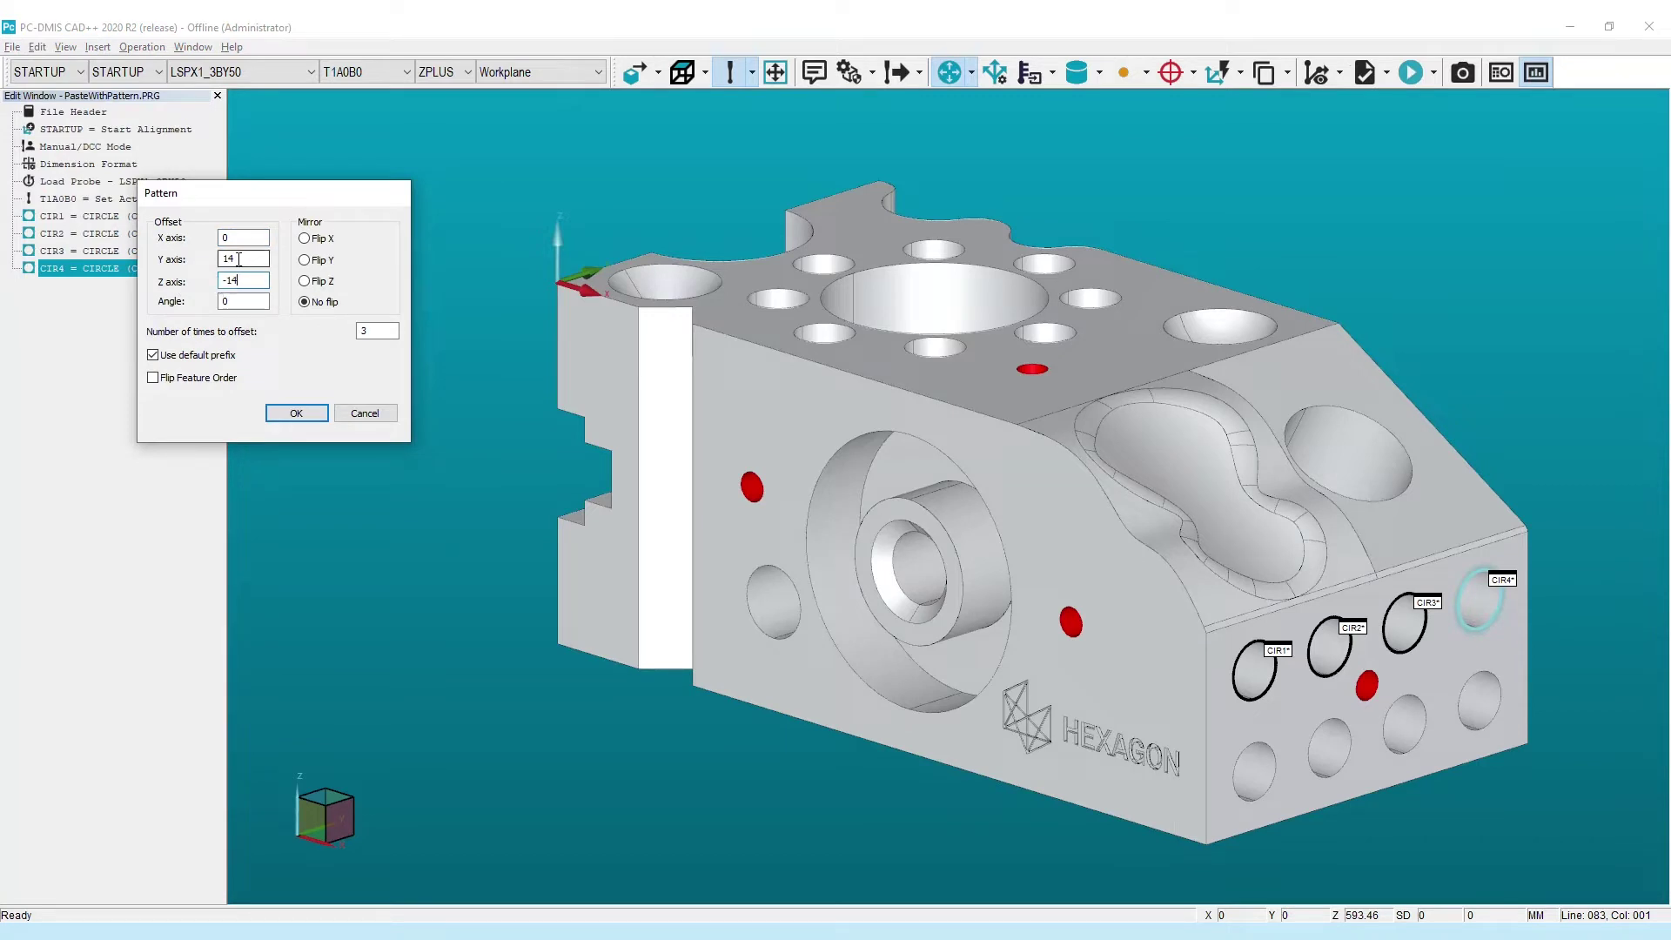
text(0)
double_click(369, 332)
click(295, 412)
click(37, 47)
click(117, 317)
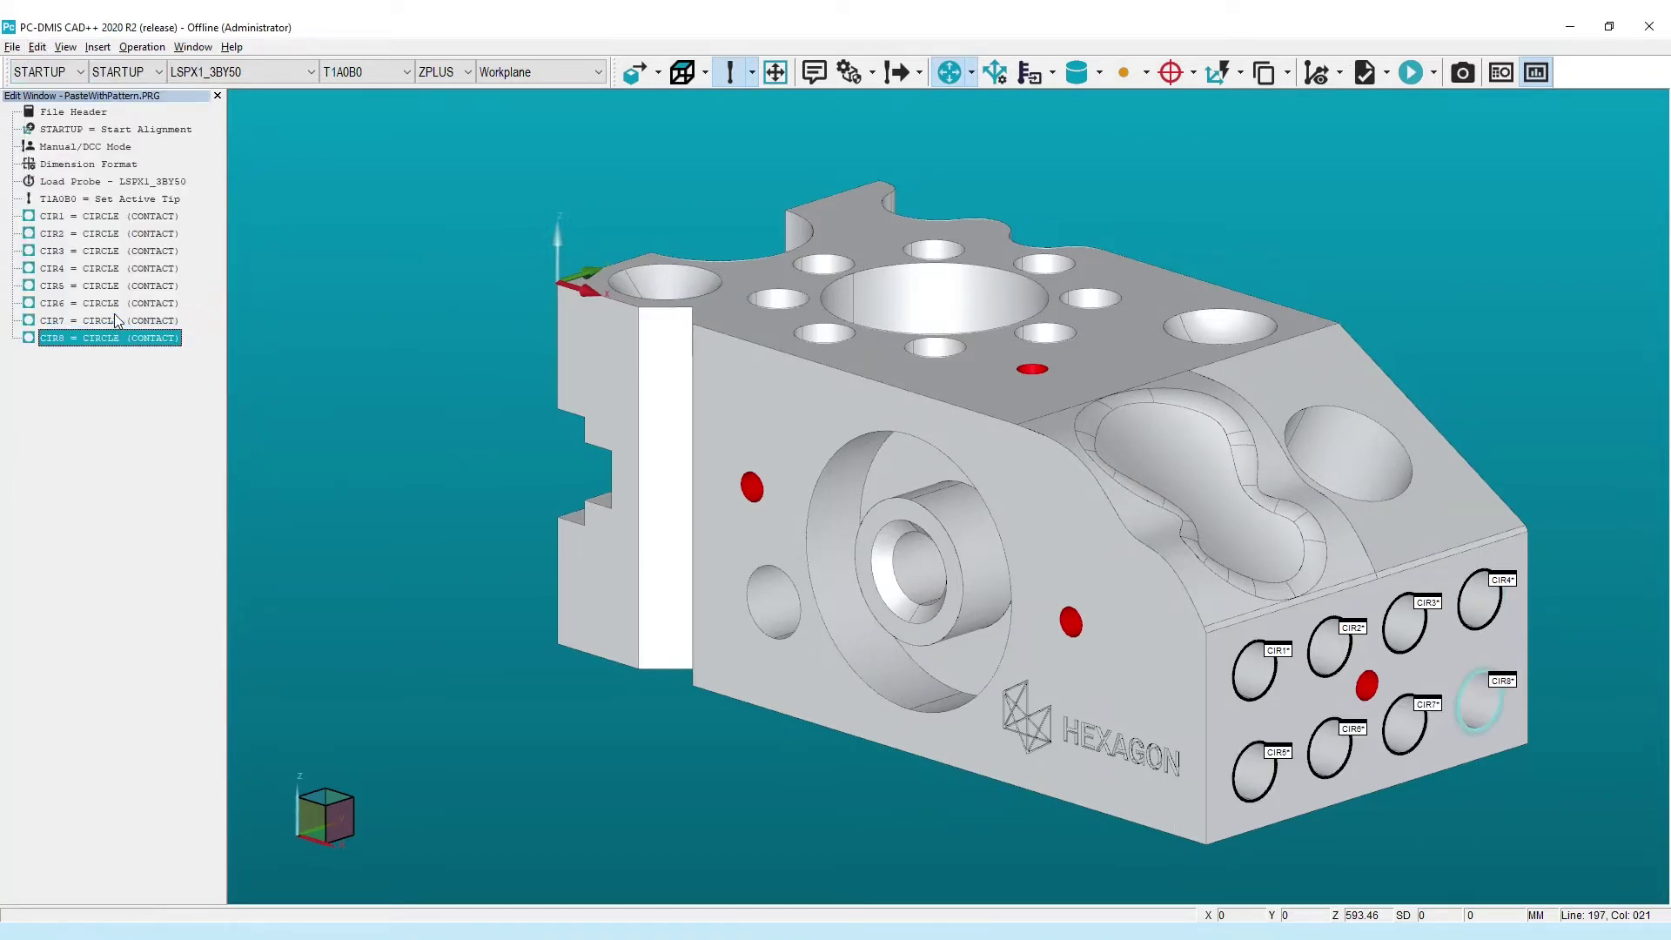
- Add contact circle CIR9 at a hole on the top face
middle_drag(721, 313, 568, 393)
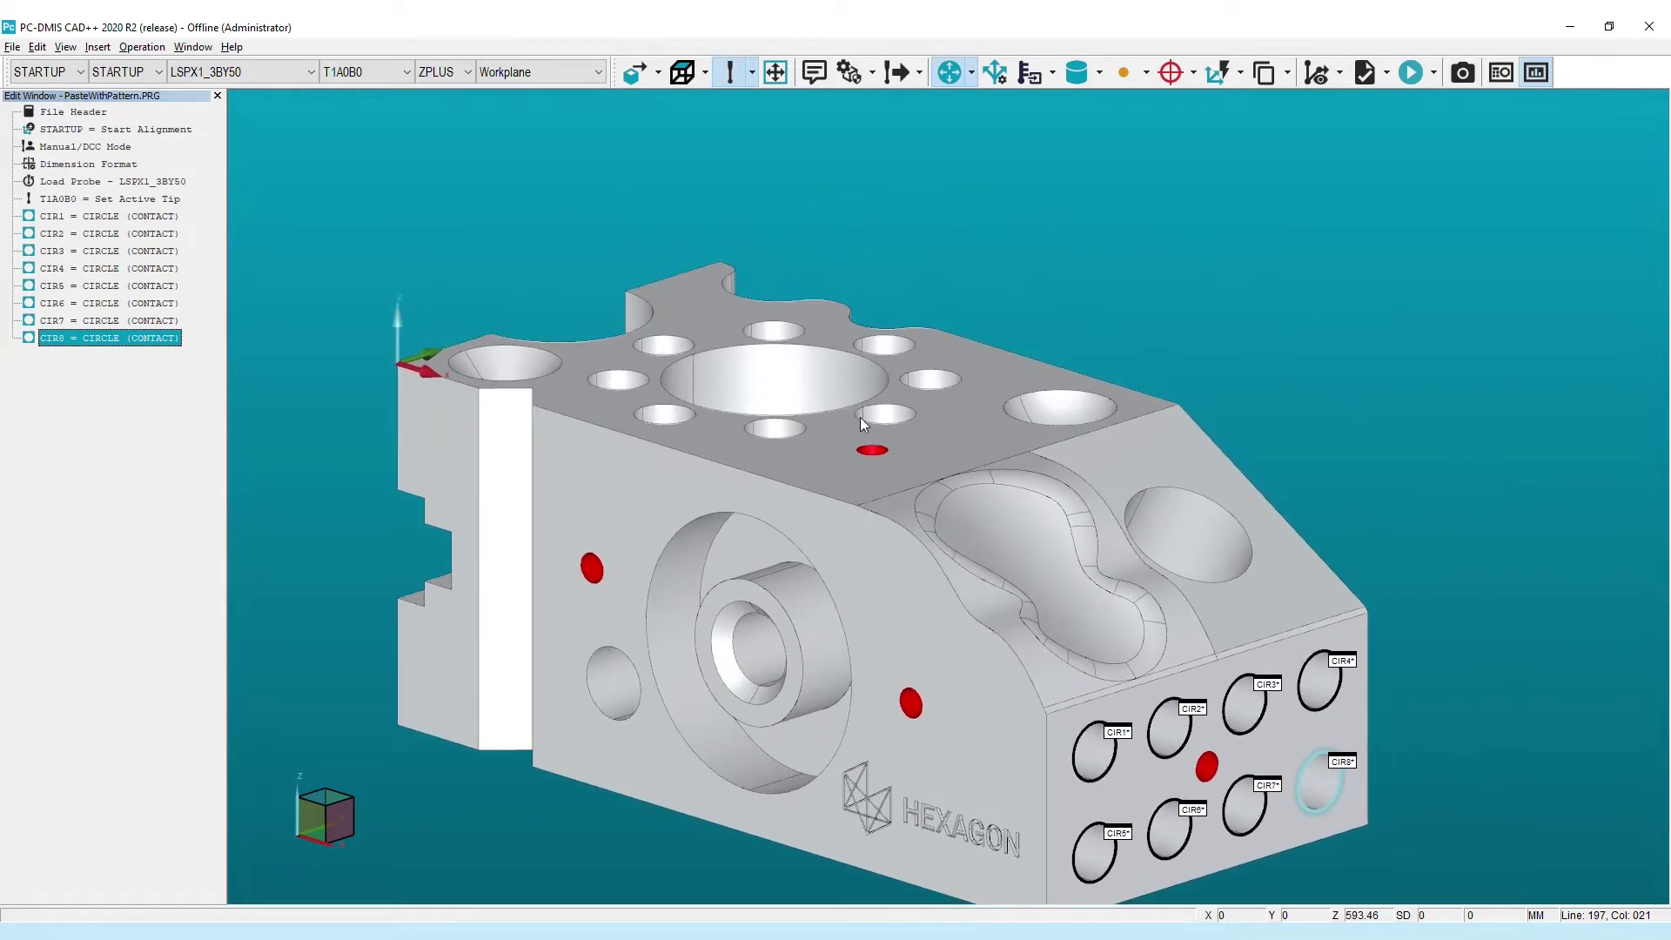
click(894, 416)
click(490, 276)
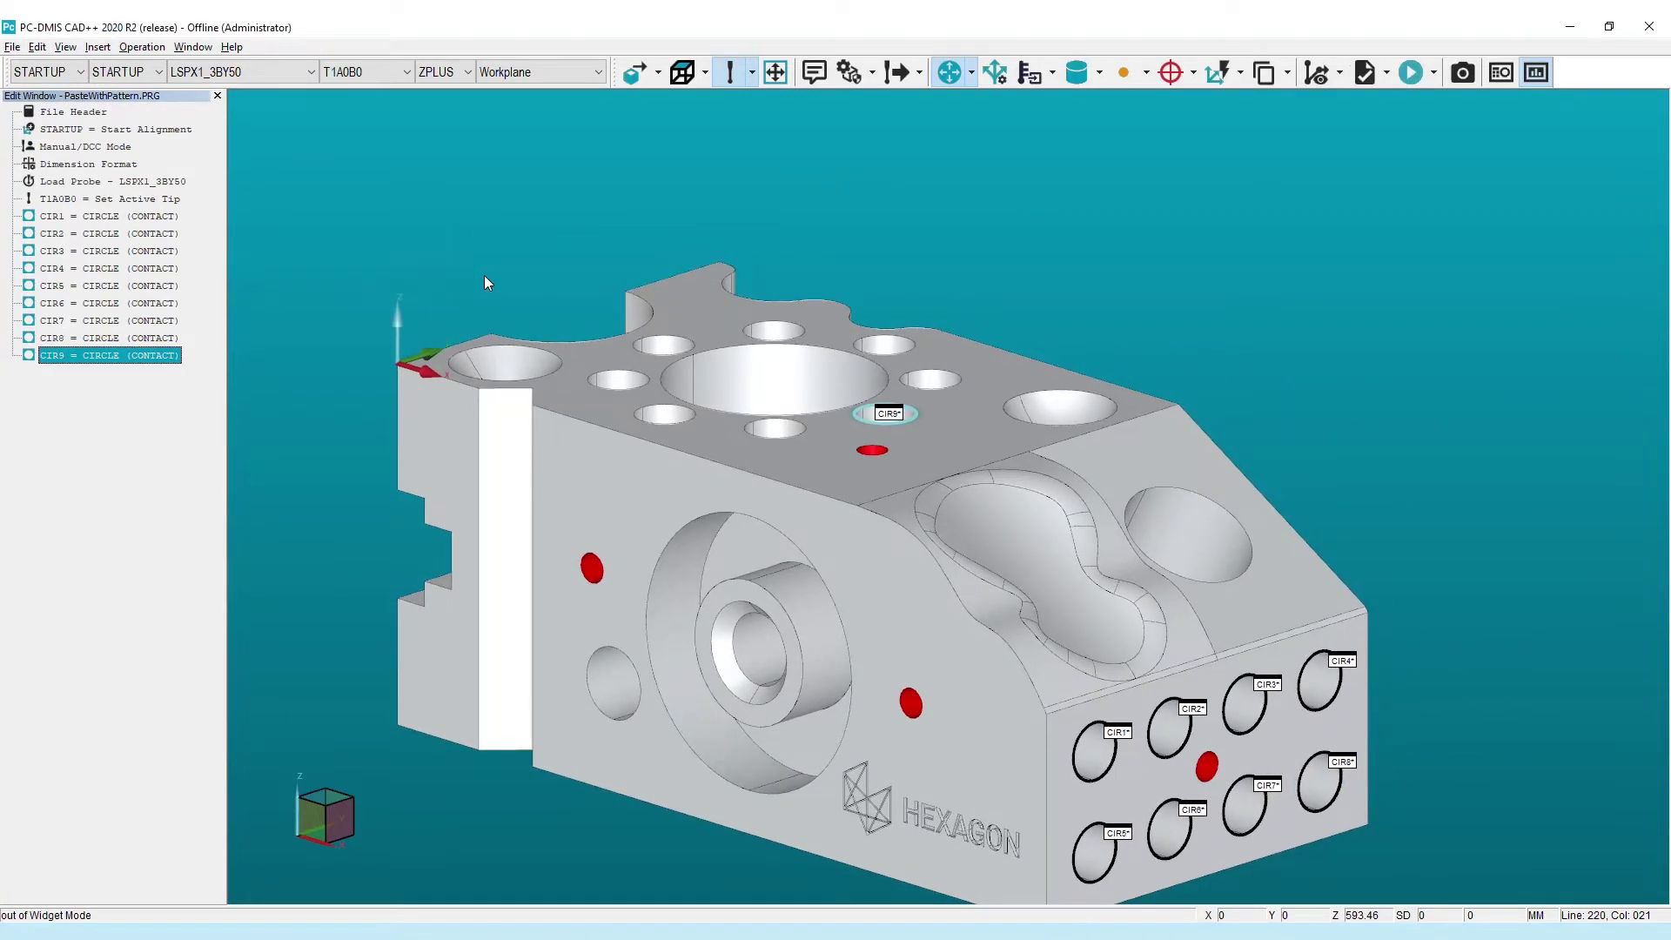
- Create alignment A1 with the origin offset X 40 and Y 30
click(99, 47)
click(327, 158)
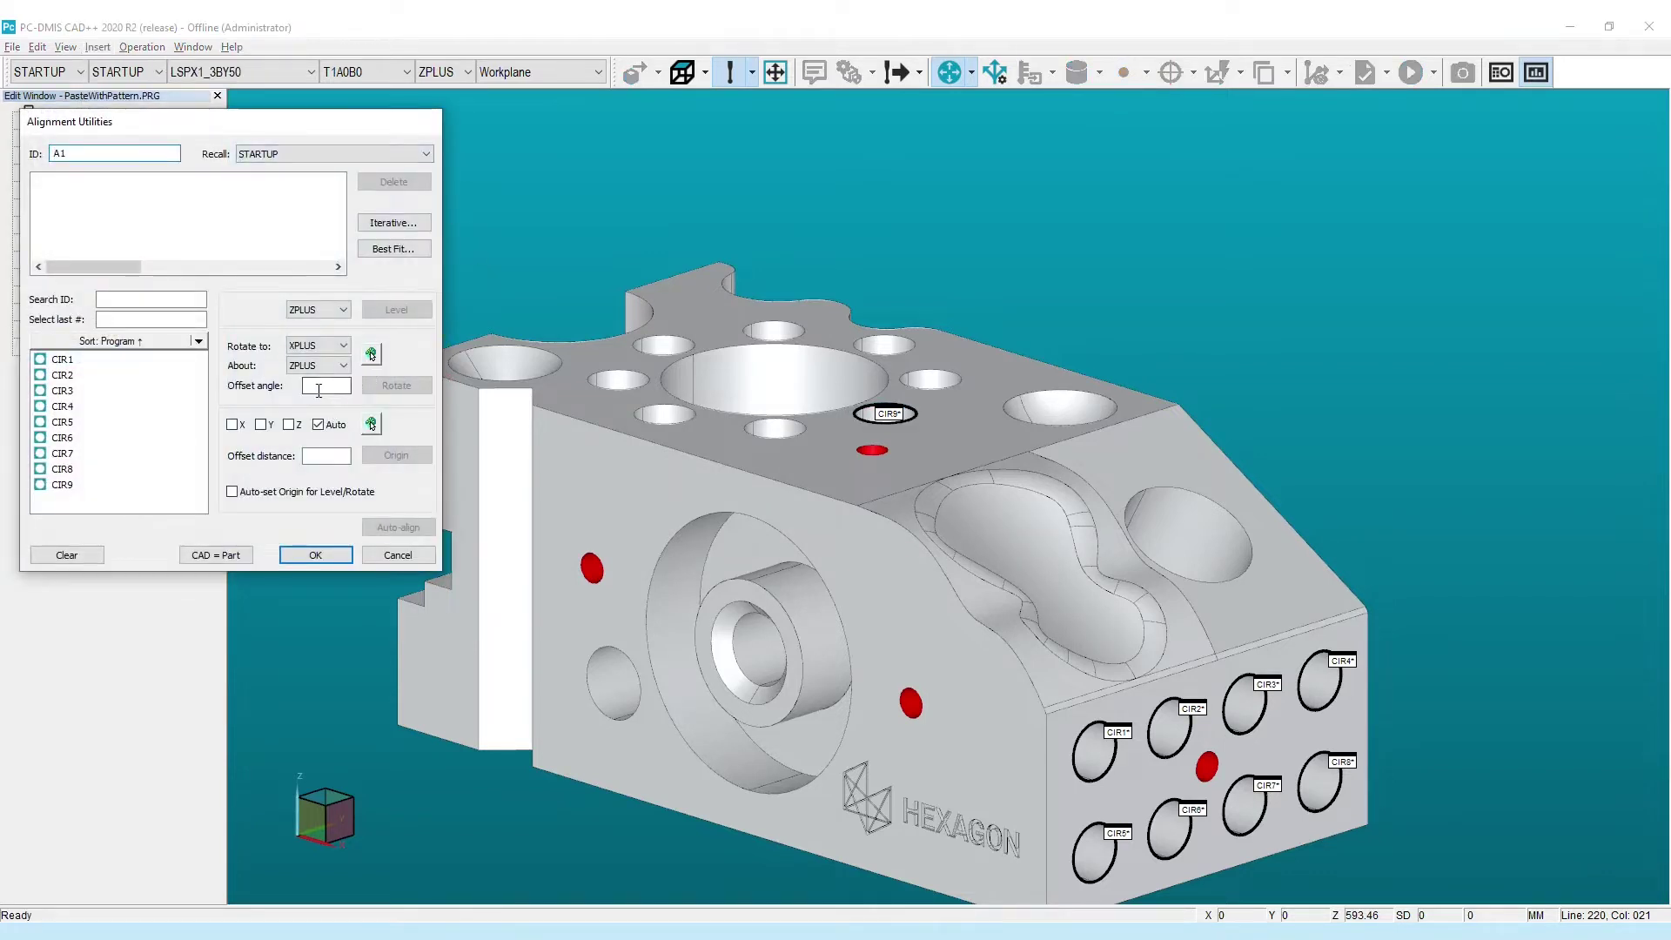
click(233, 423)
click(325, 455)
text(40)
click(396, 455)
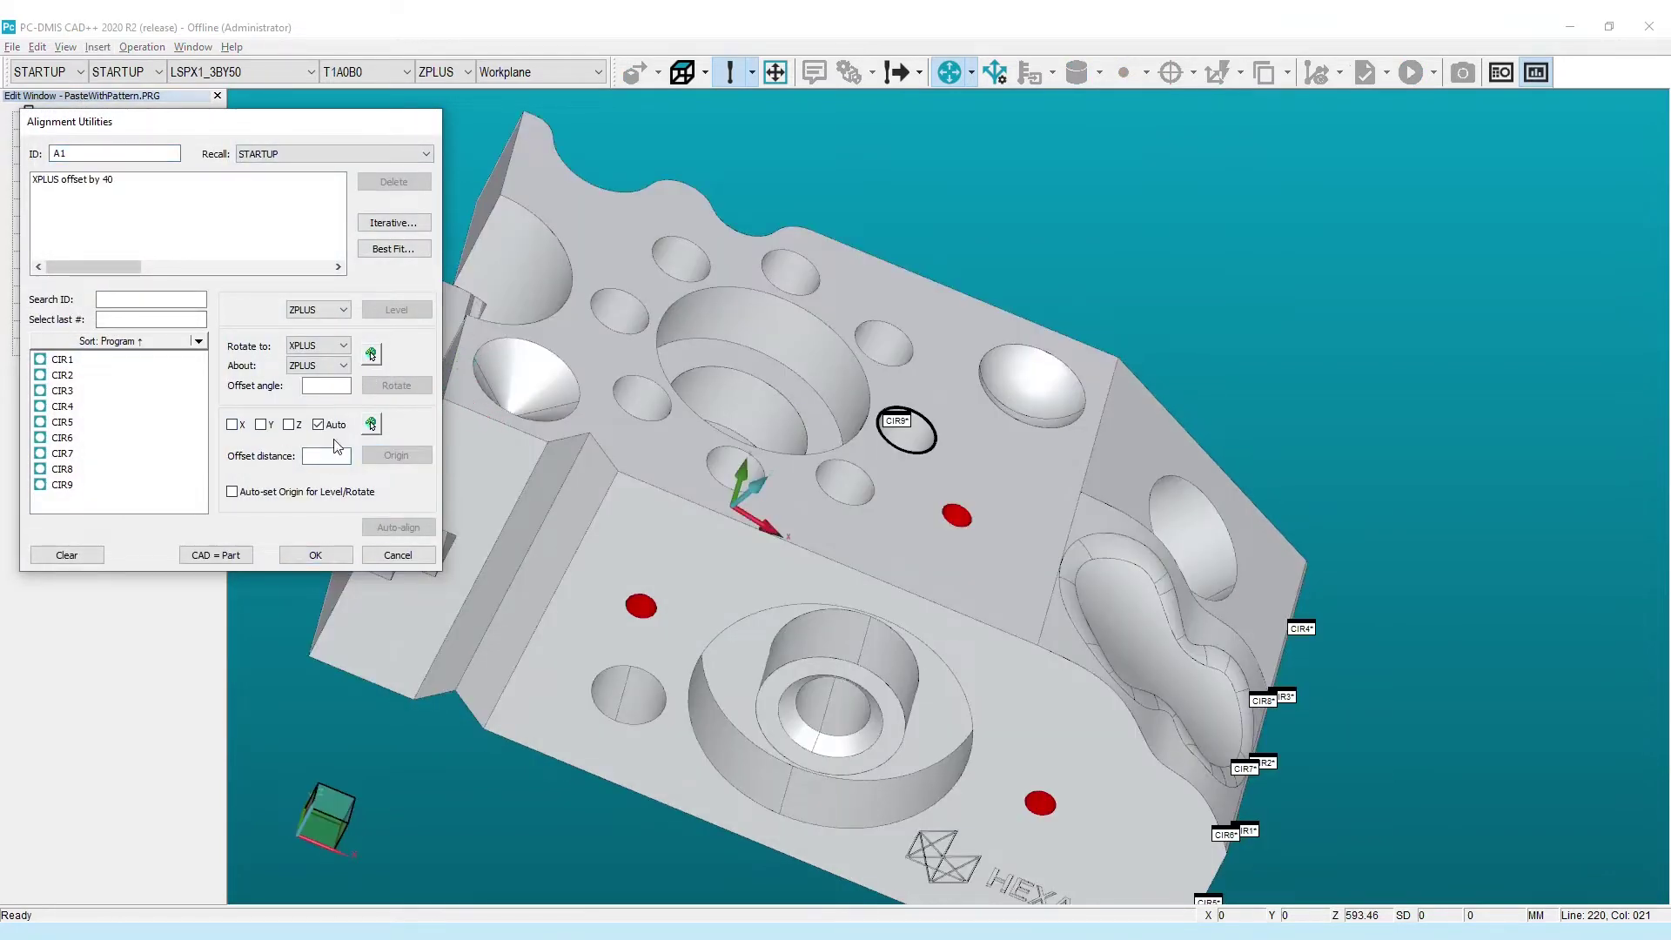
click(262, 424)
click(325, 454)
text(30)
click(395, 454)
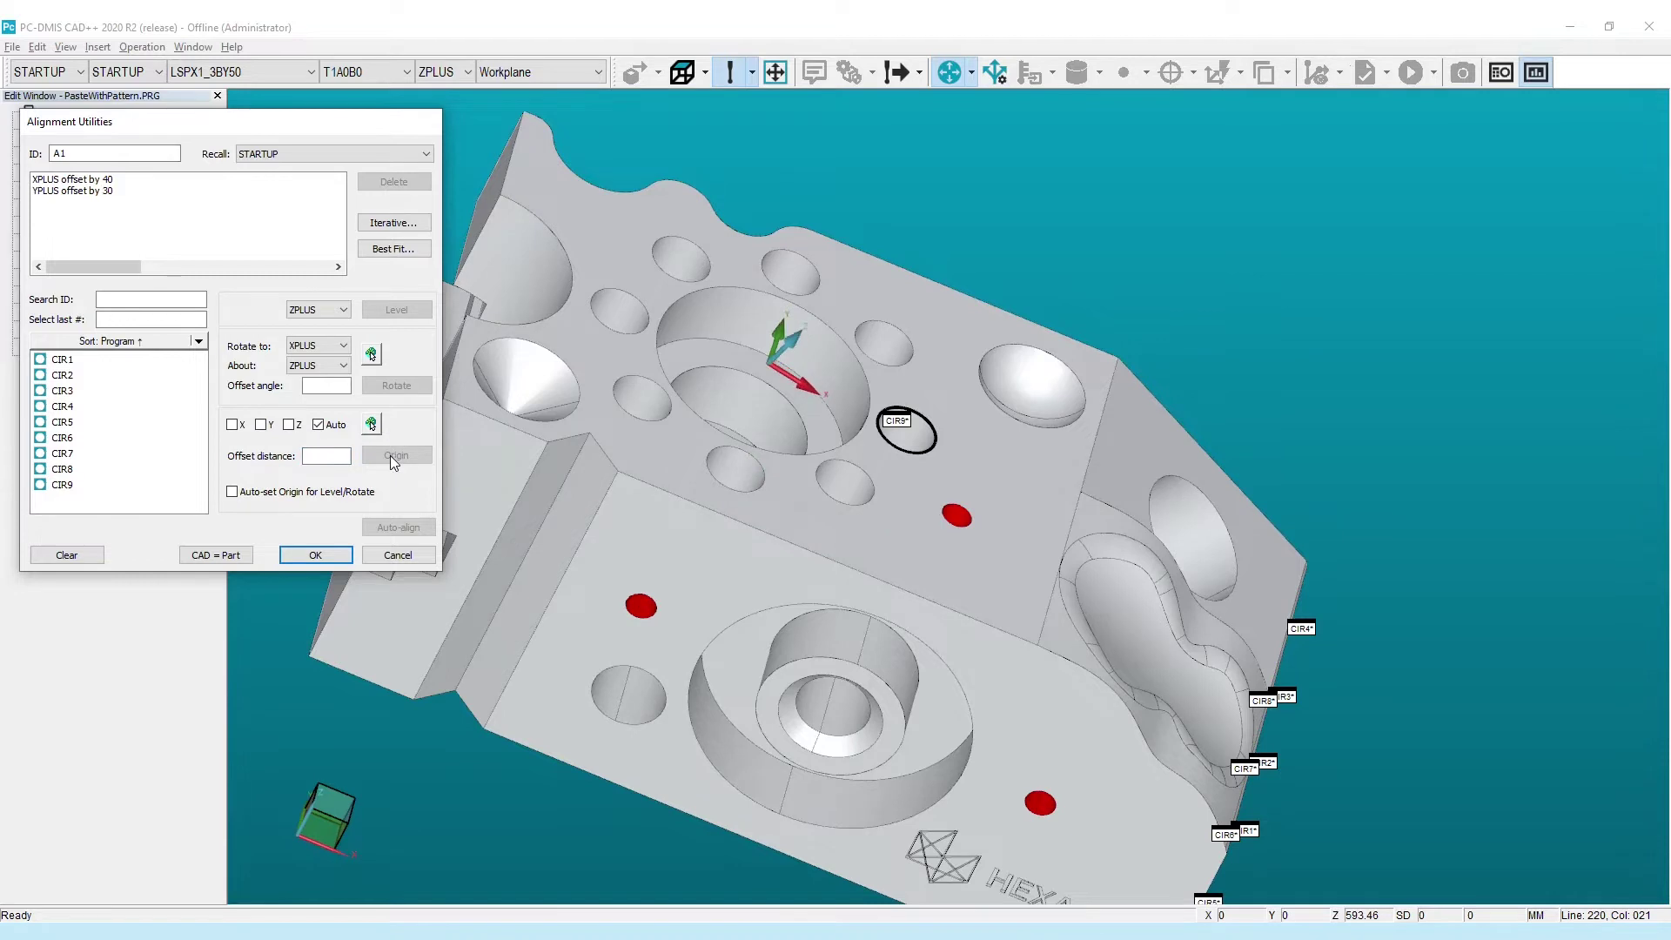
click(314, 556)
- Paste CIR9 after A1 with a 45° rotational pattern
click(38, 48)
click(79, 305)
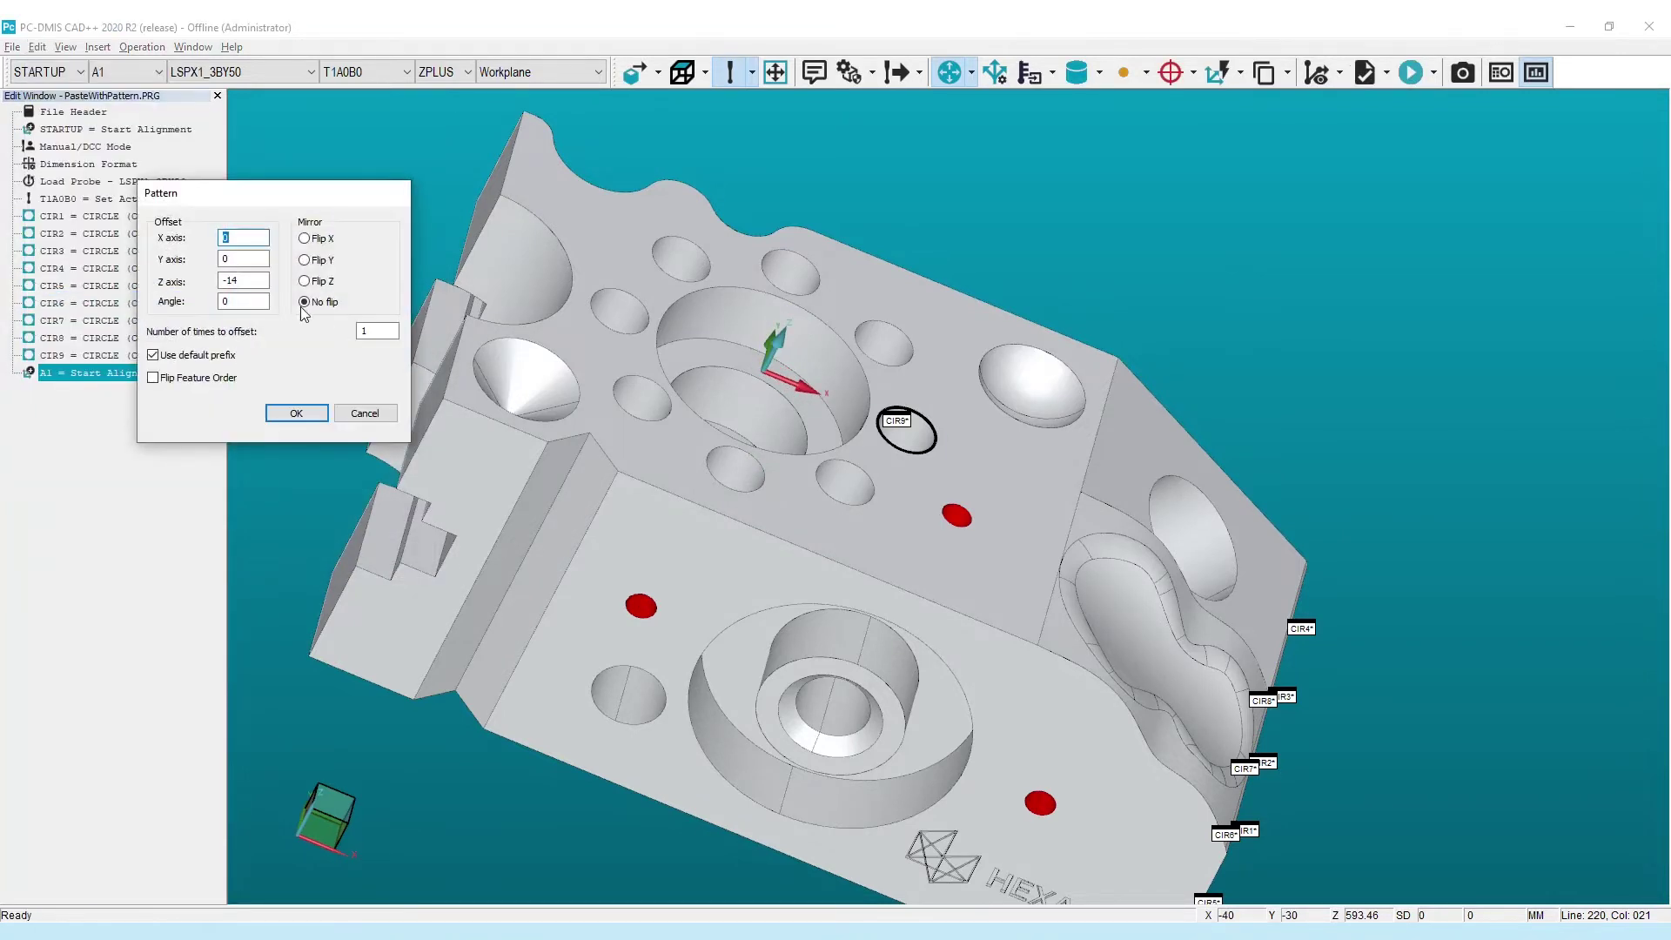
double_click(226, 302)
double_click(376, 331)
click(297, 413)
click(110, 357)
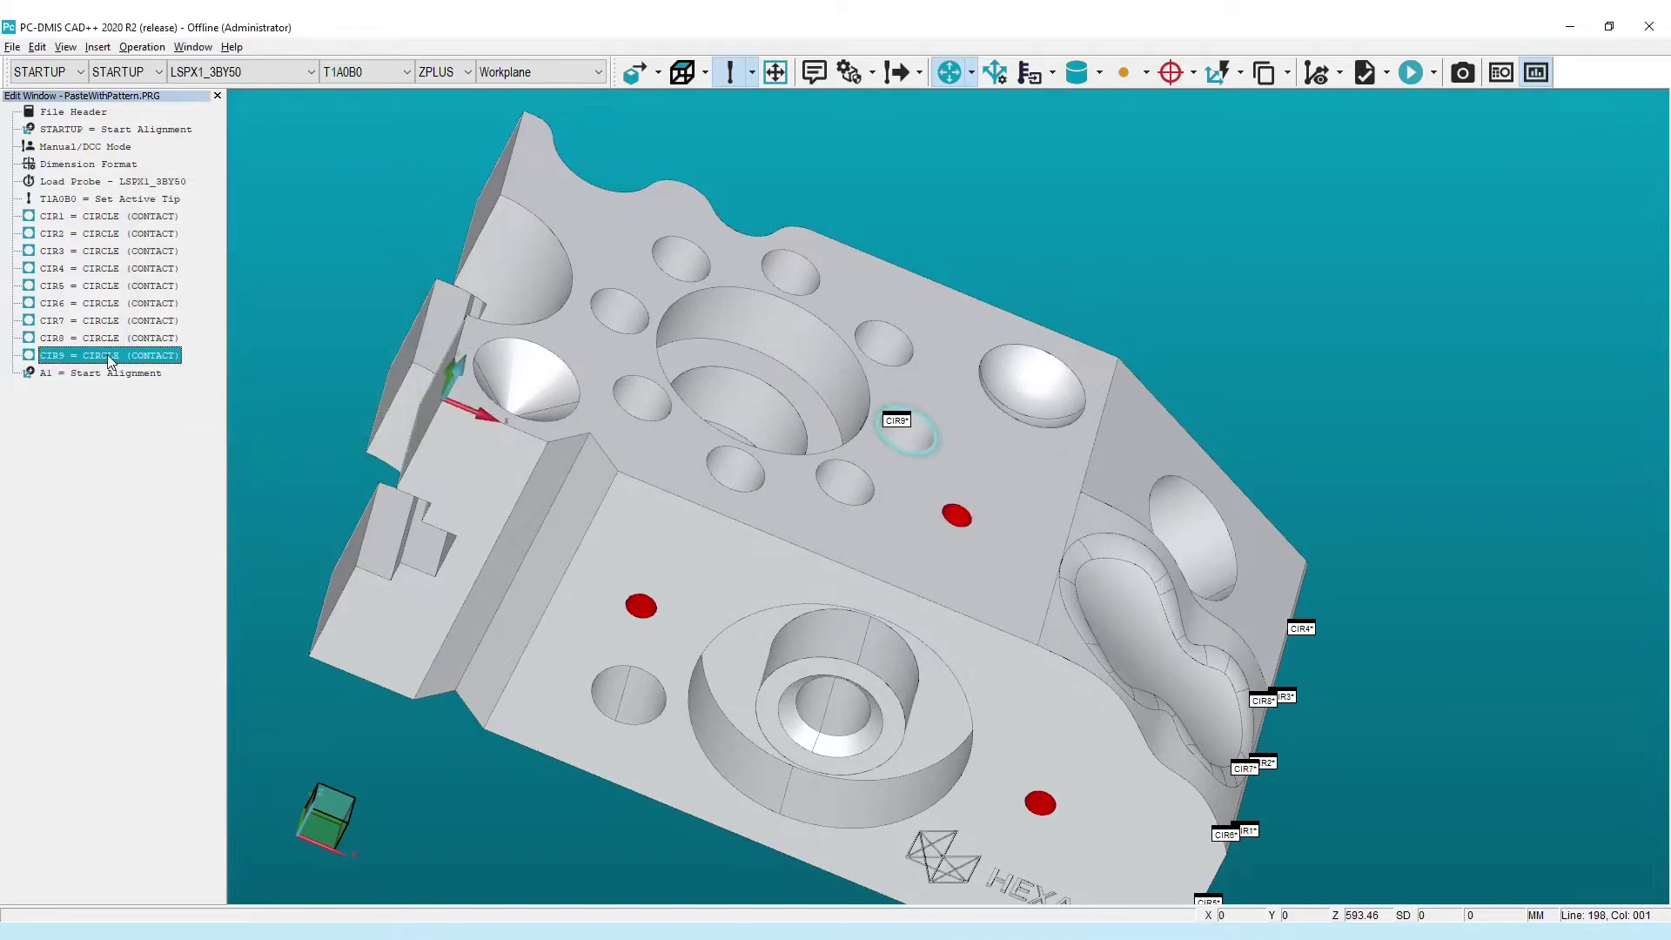
click(118, 375)
click(37, 47)
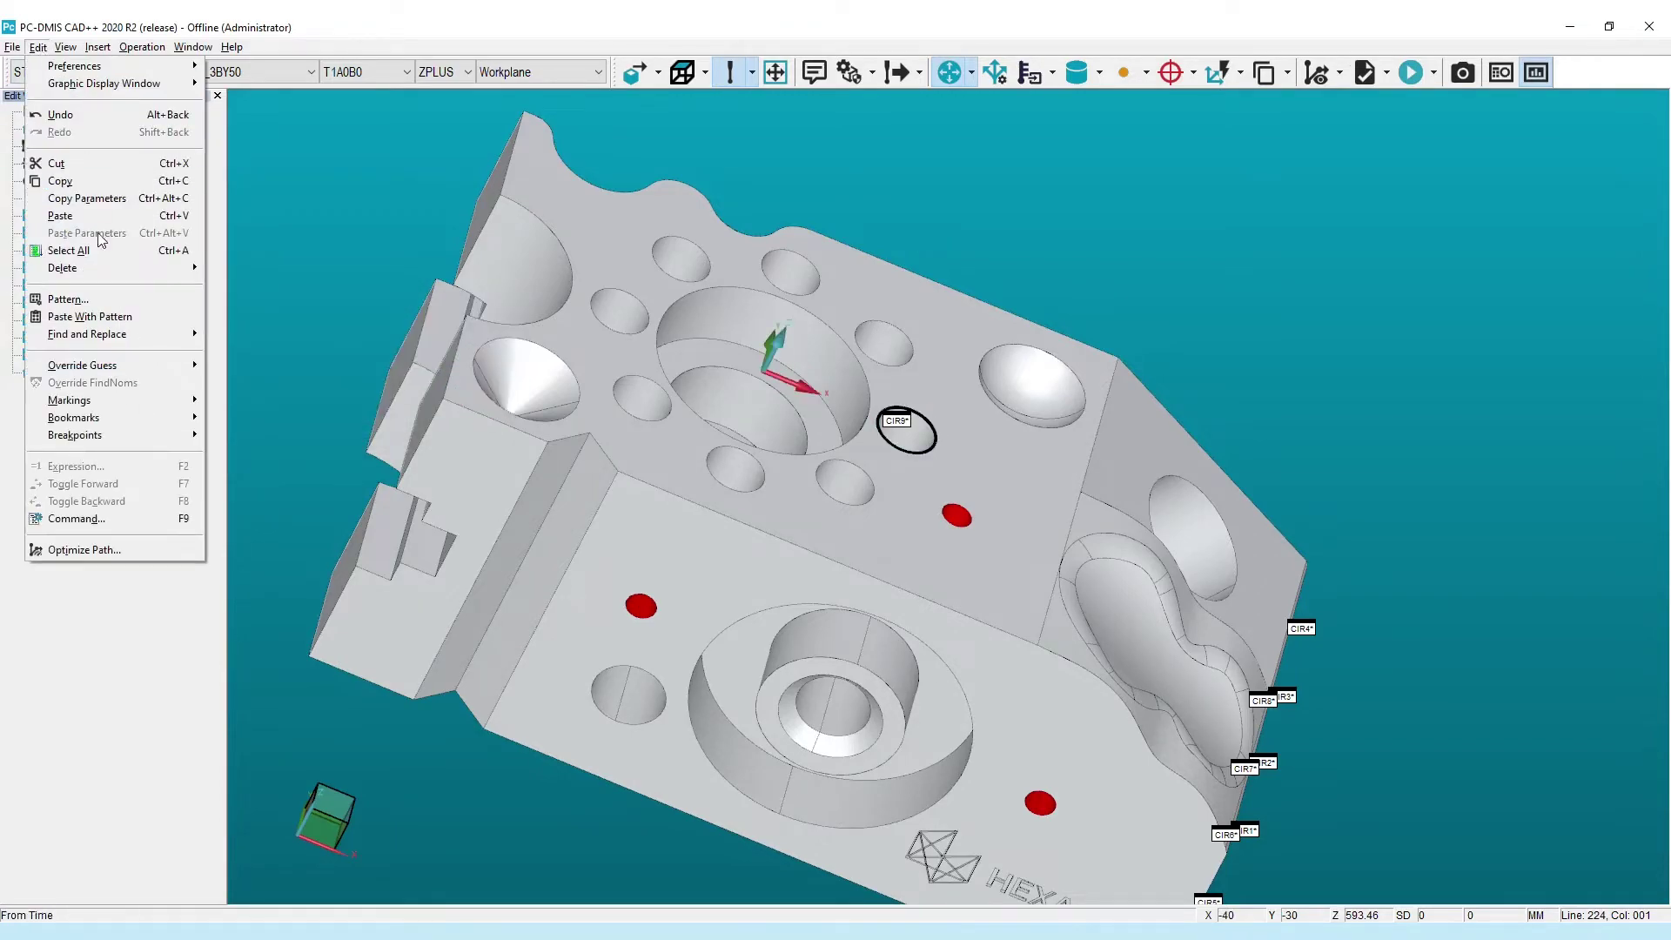
click(94, 319)
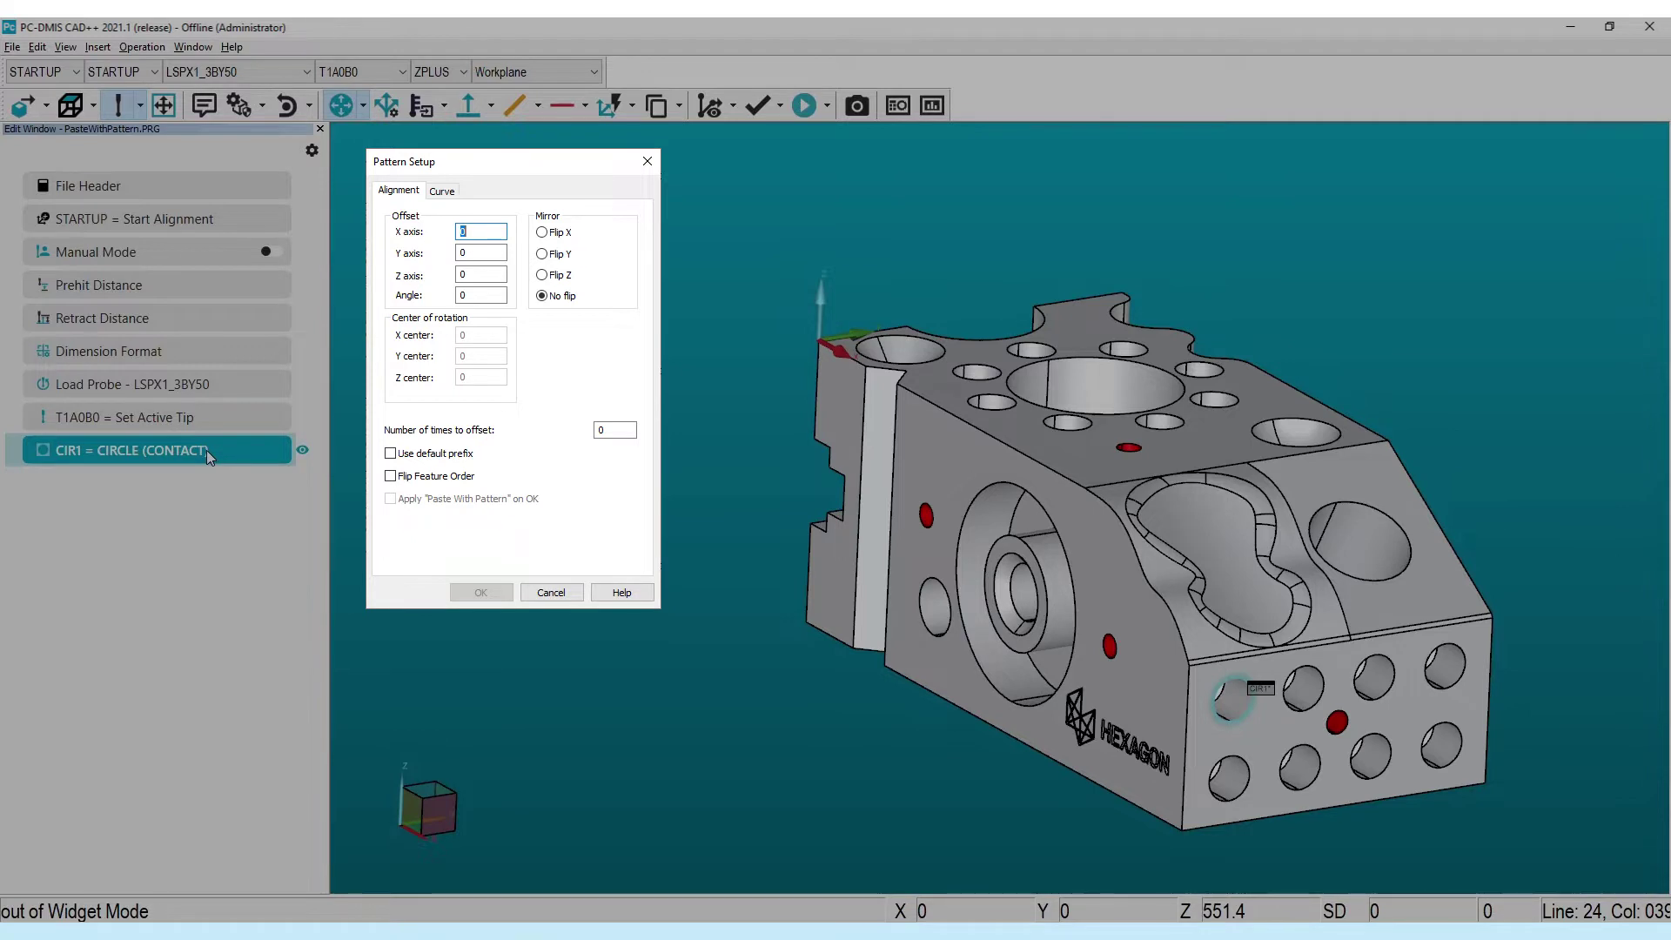
key(ctrl+Tab)
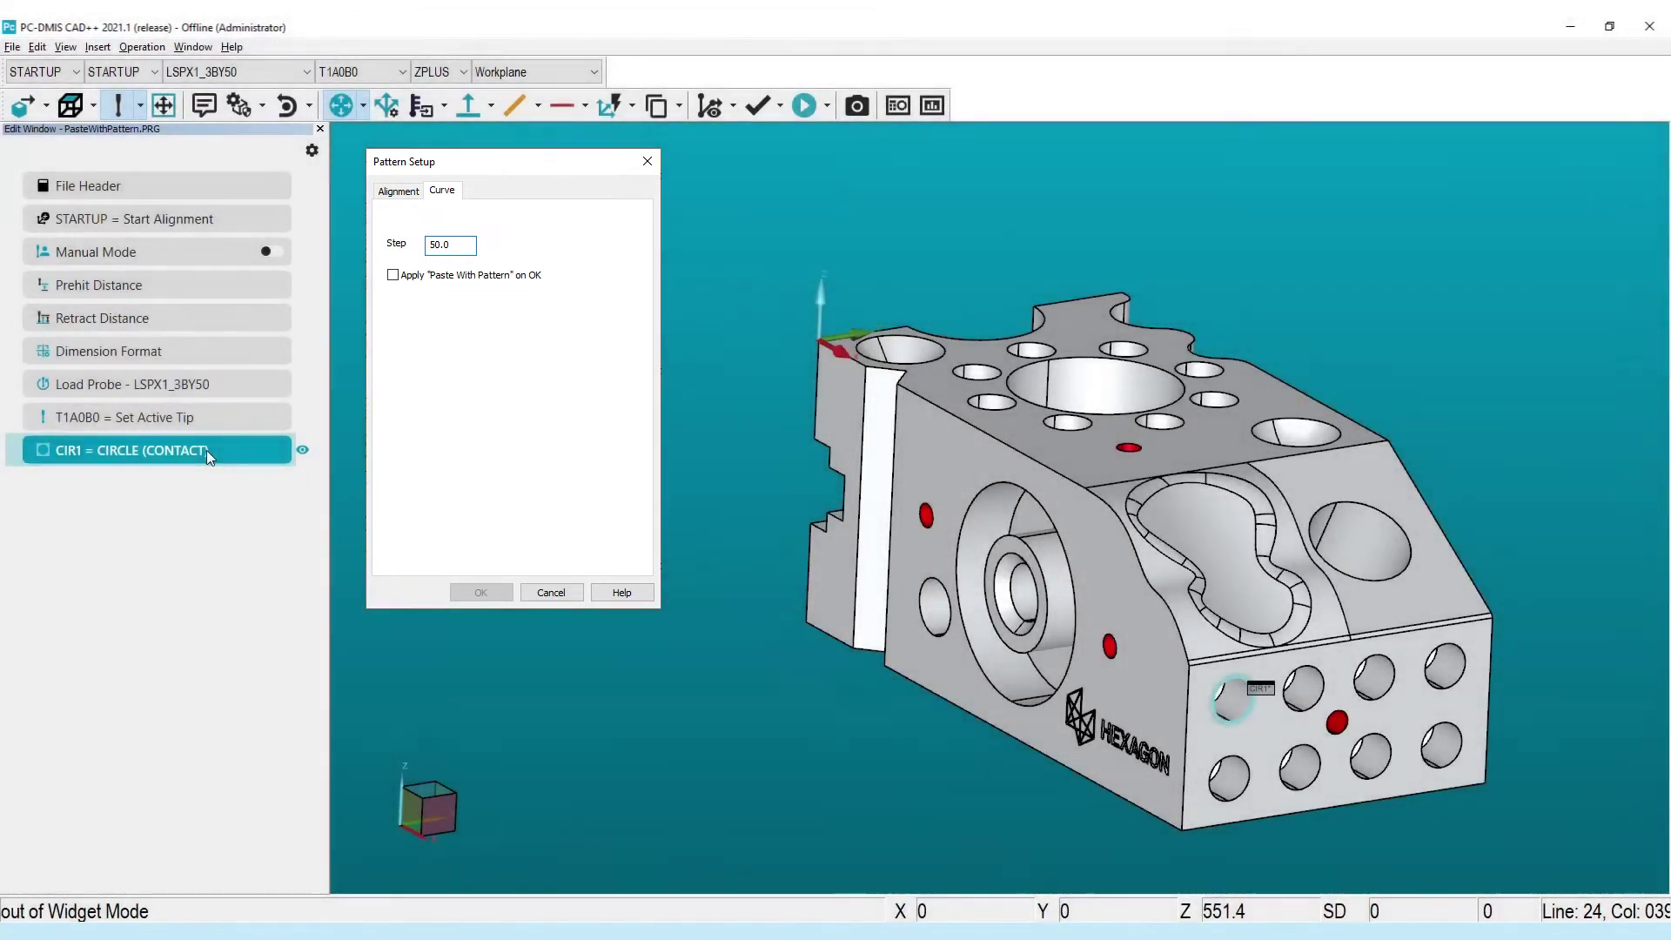
key(Escape)
right_click(204, 451)
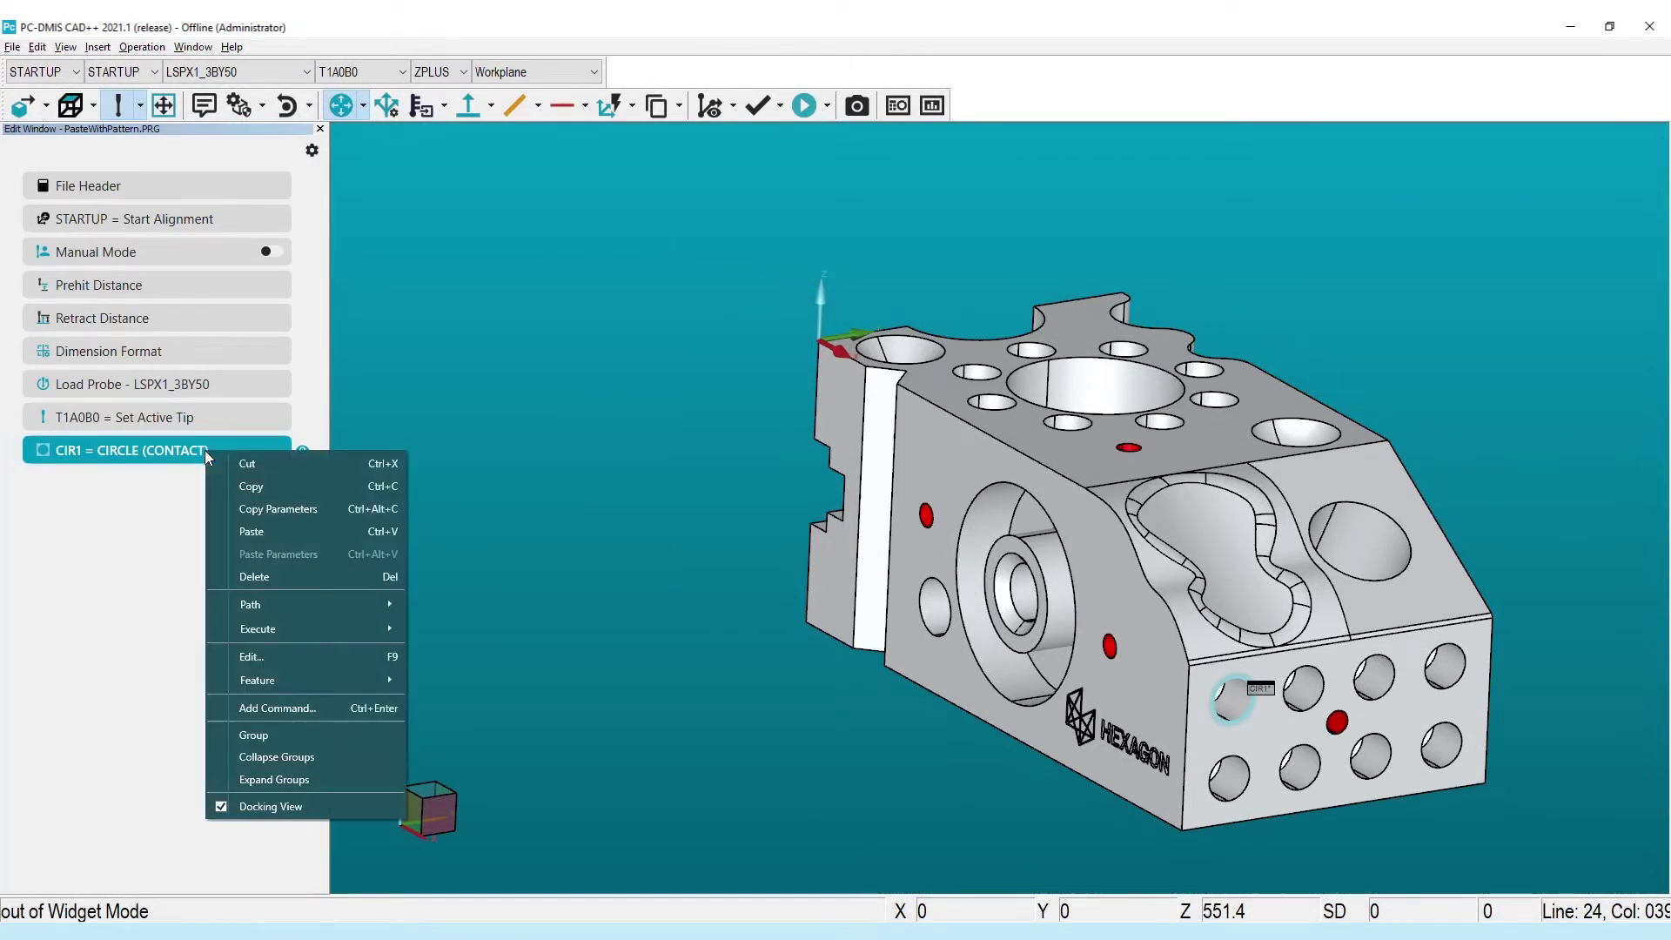
click(255, 485)
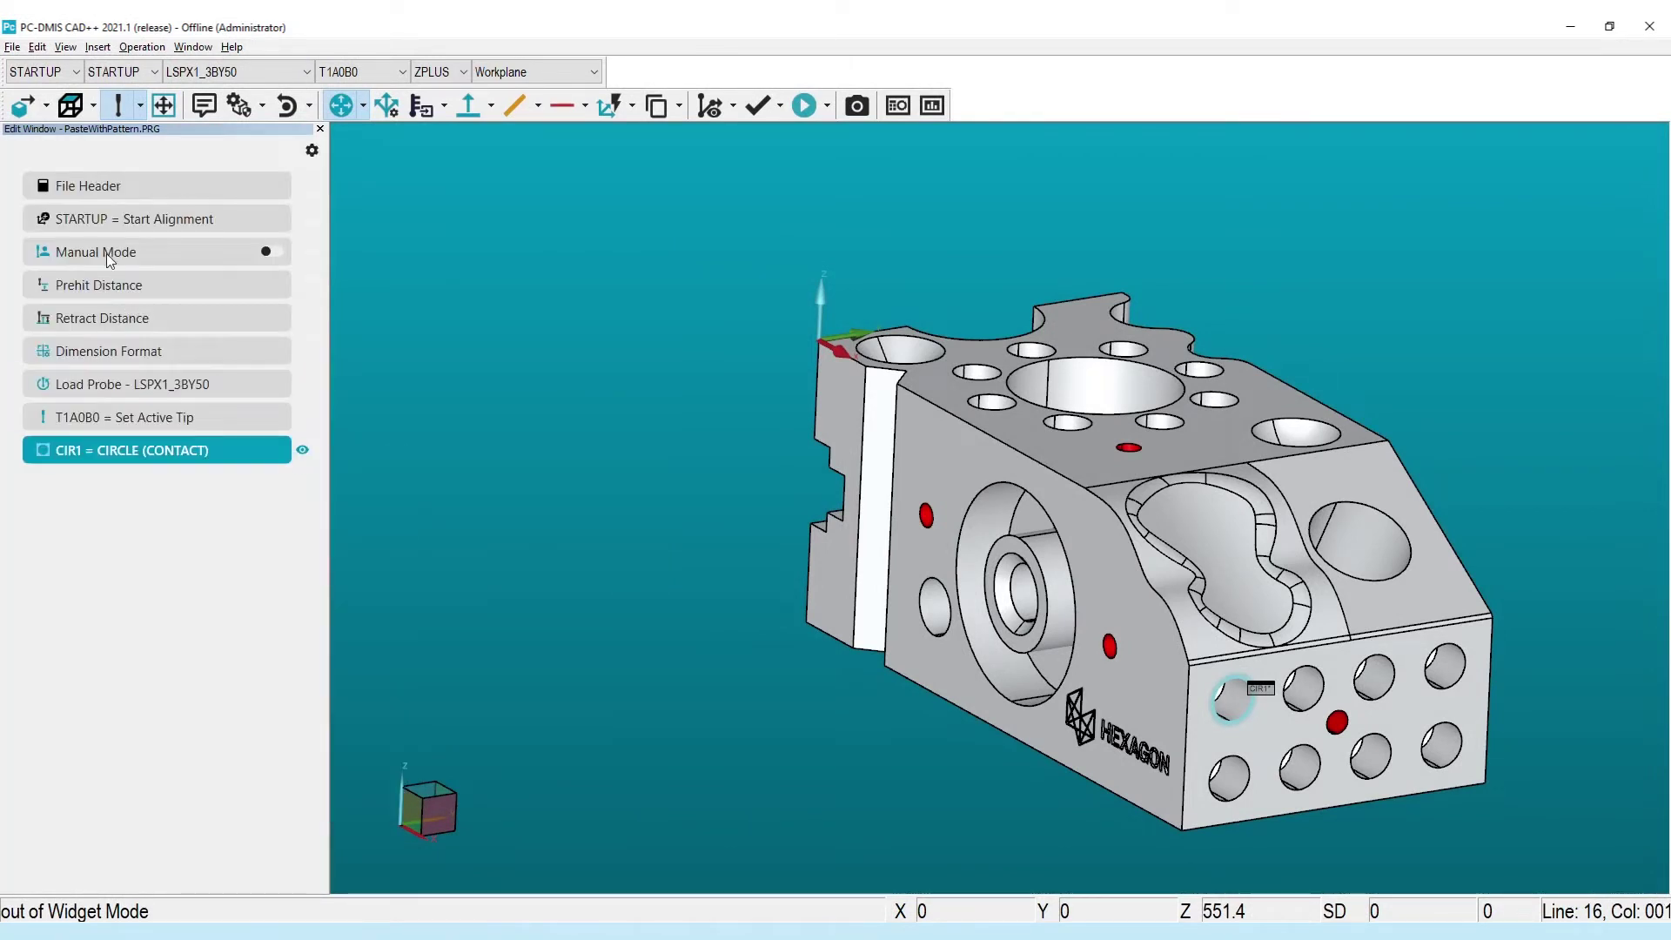
- Paste three offset pattern copies, with the pattern set to paste immediately on OK
click(37, 48)
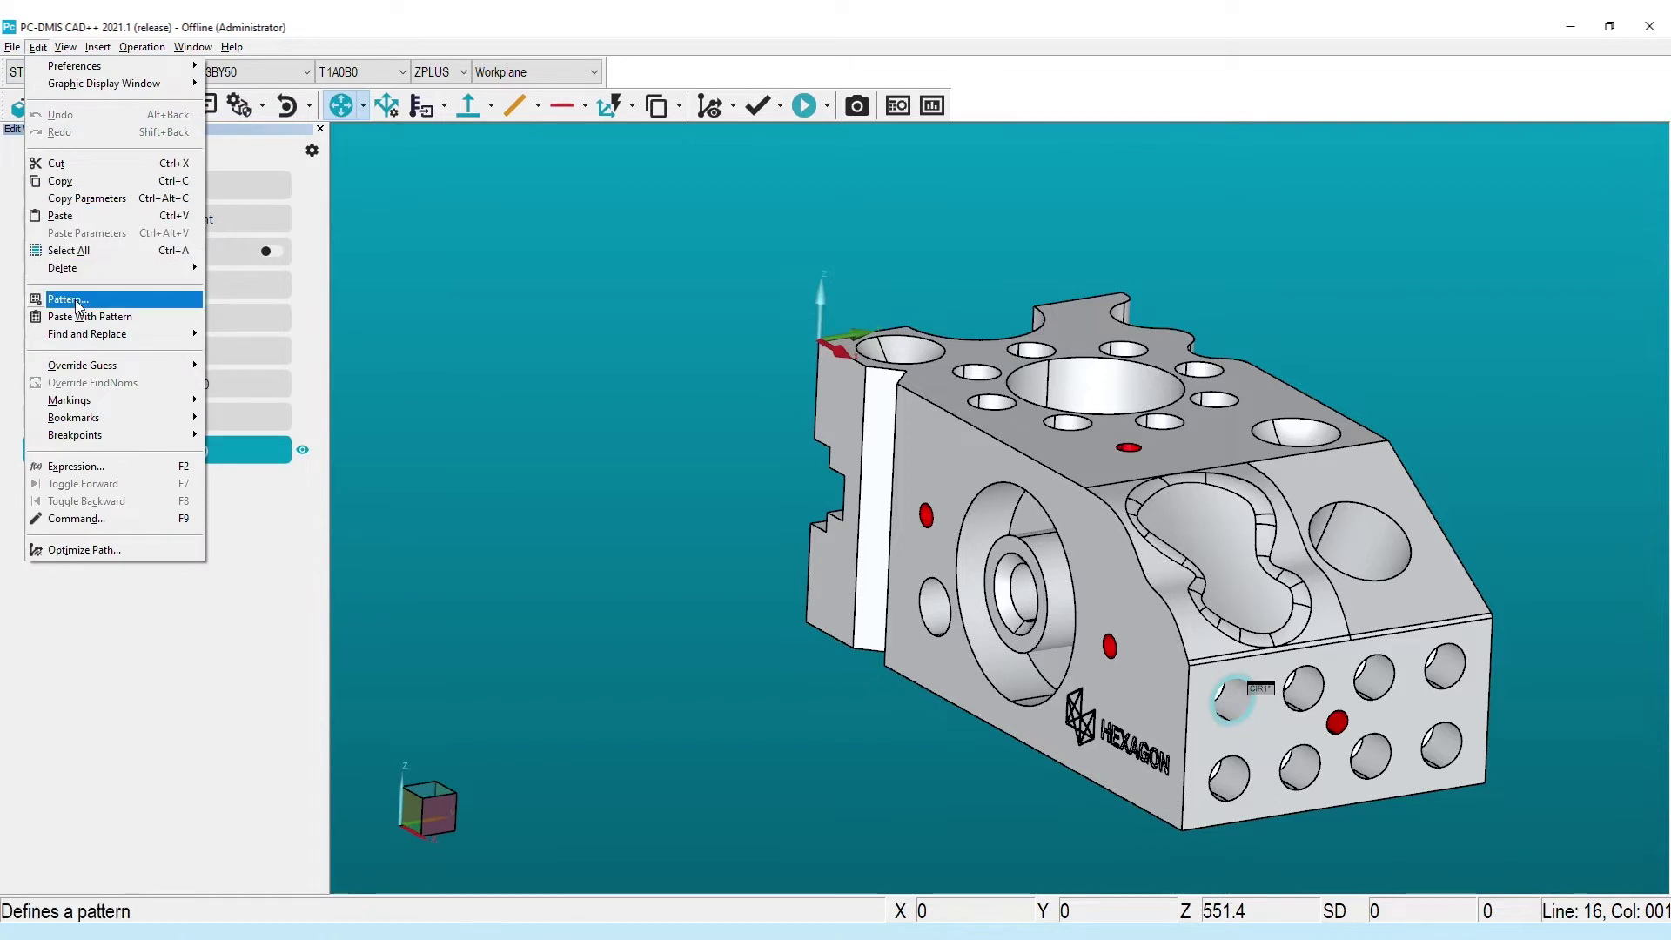
click(77, 300)
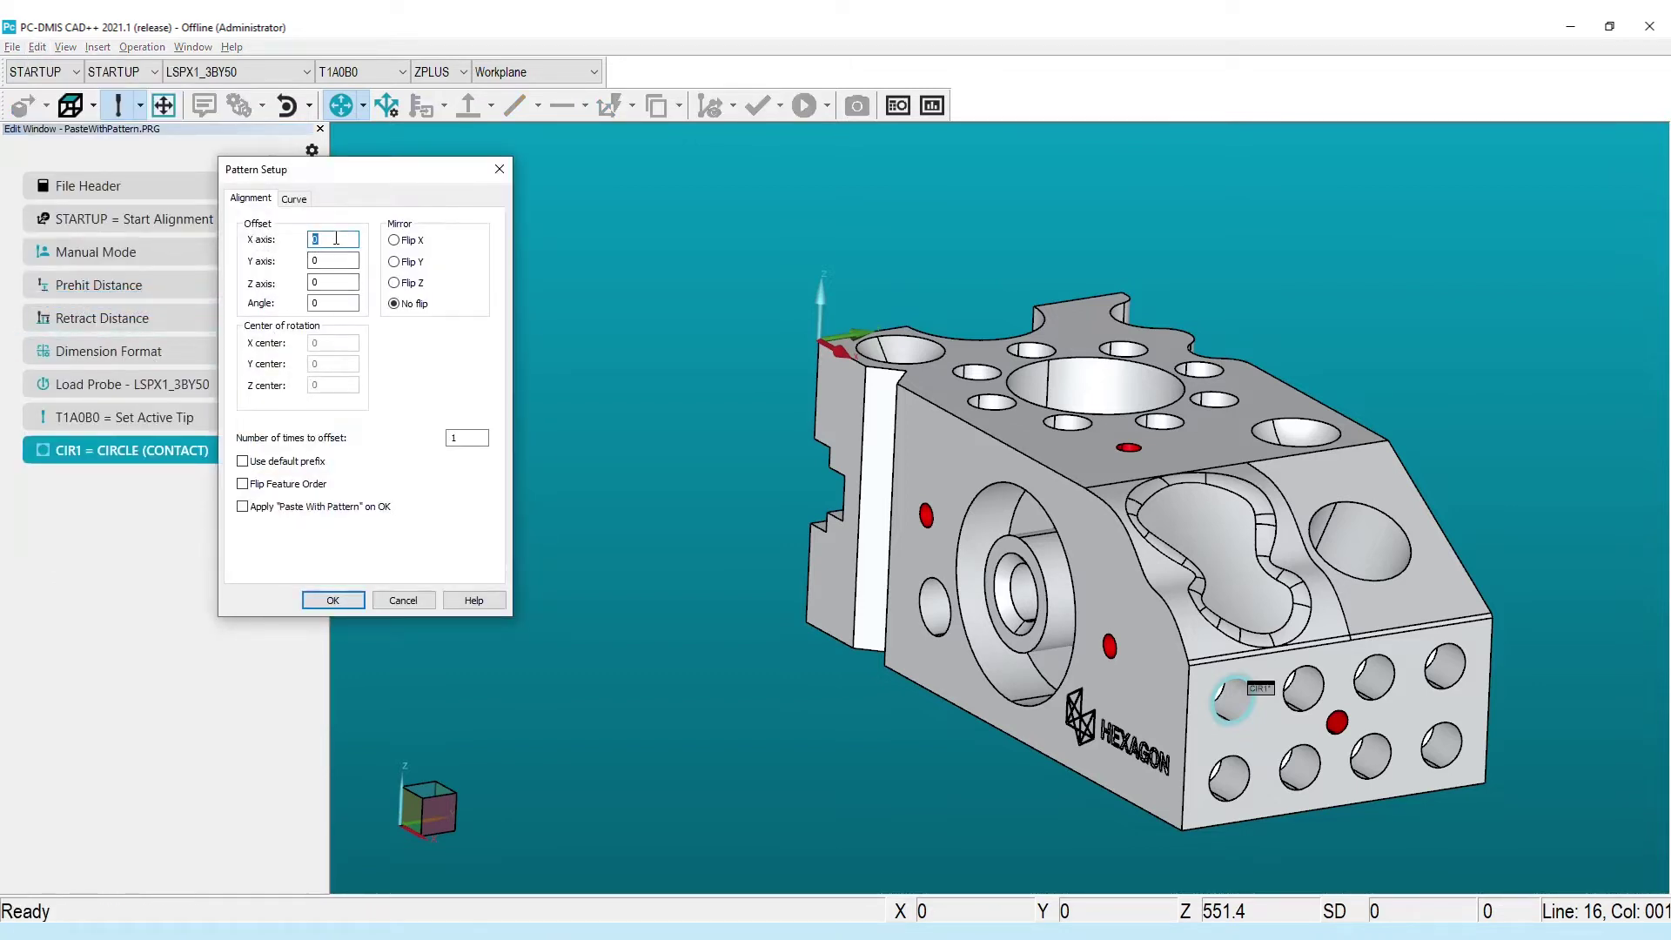
text(14)
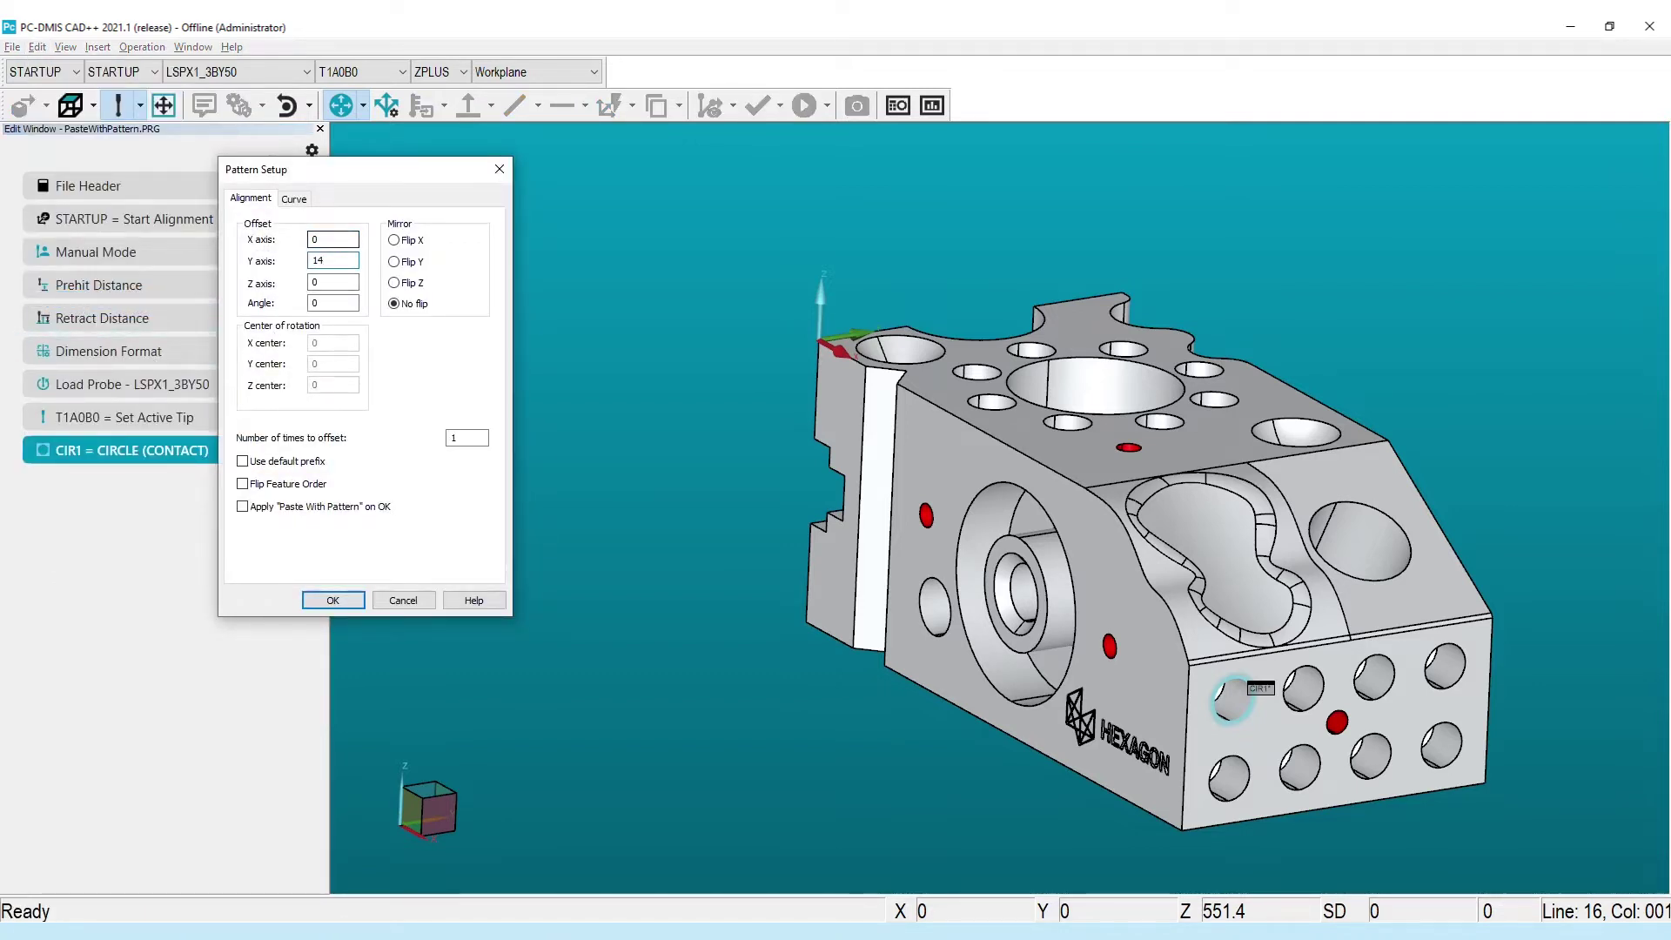
key(Tab)
double_click(467, 437)
text(3)
click(290, 507)
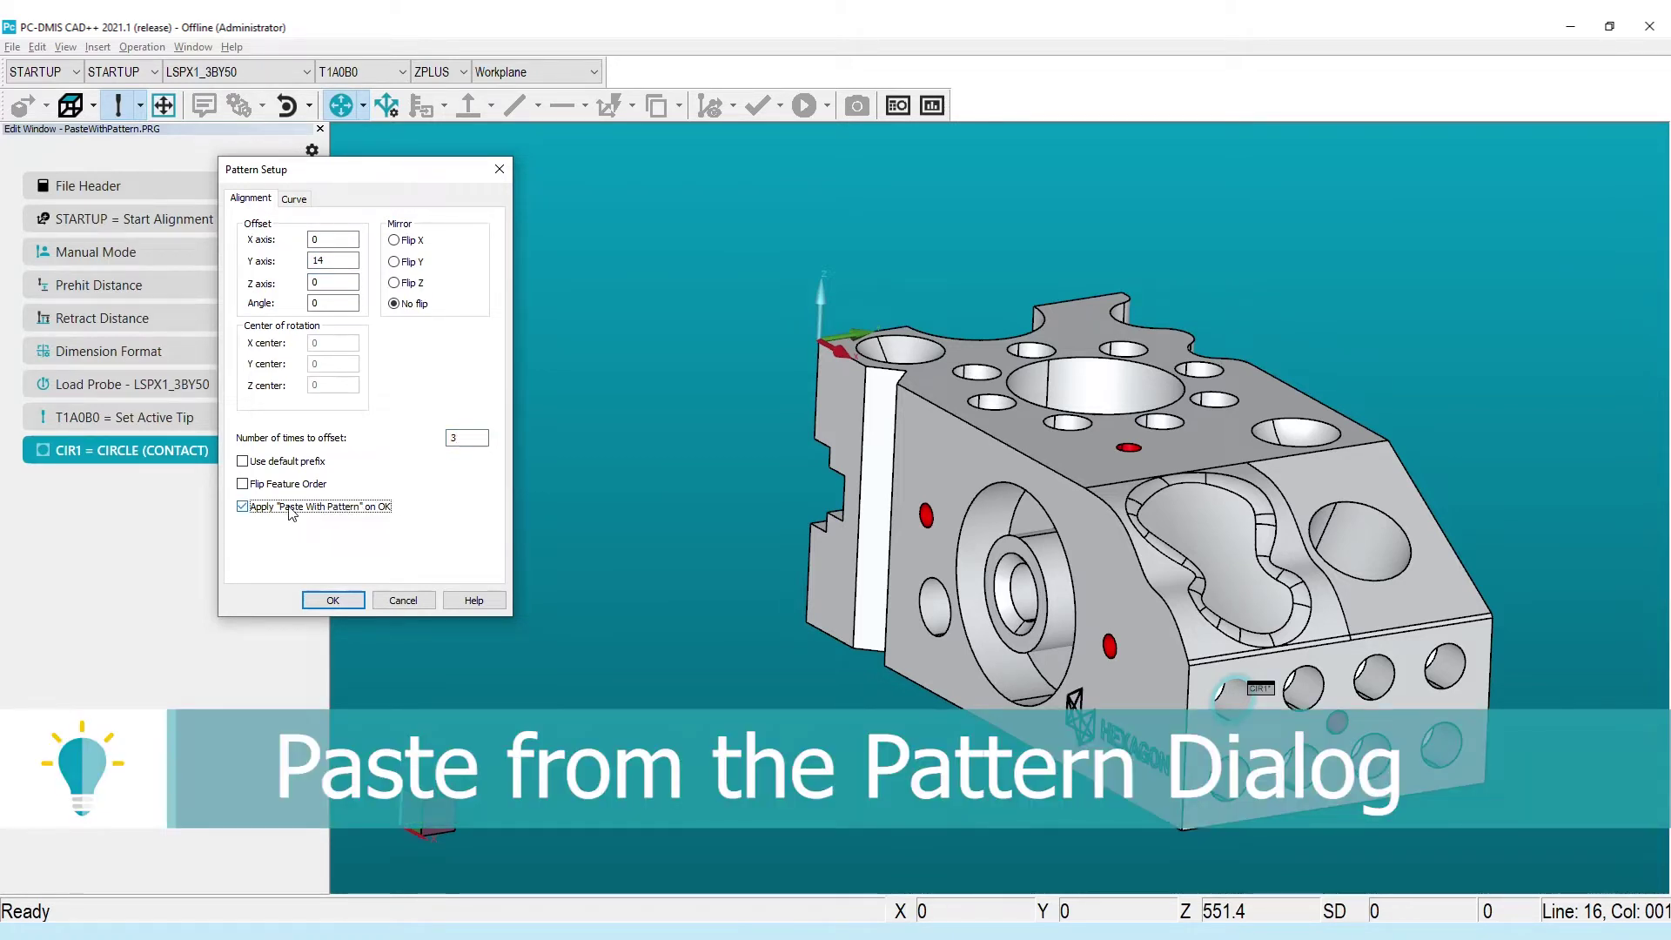
click(337, 601)
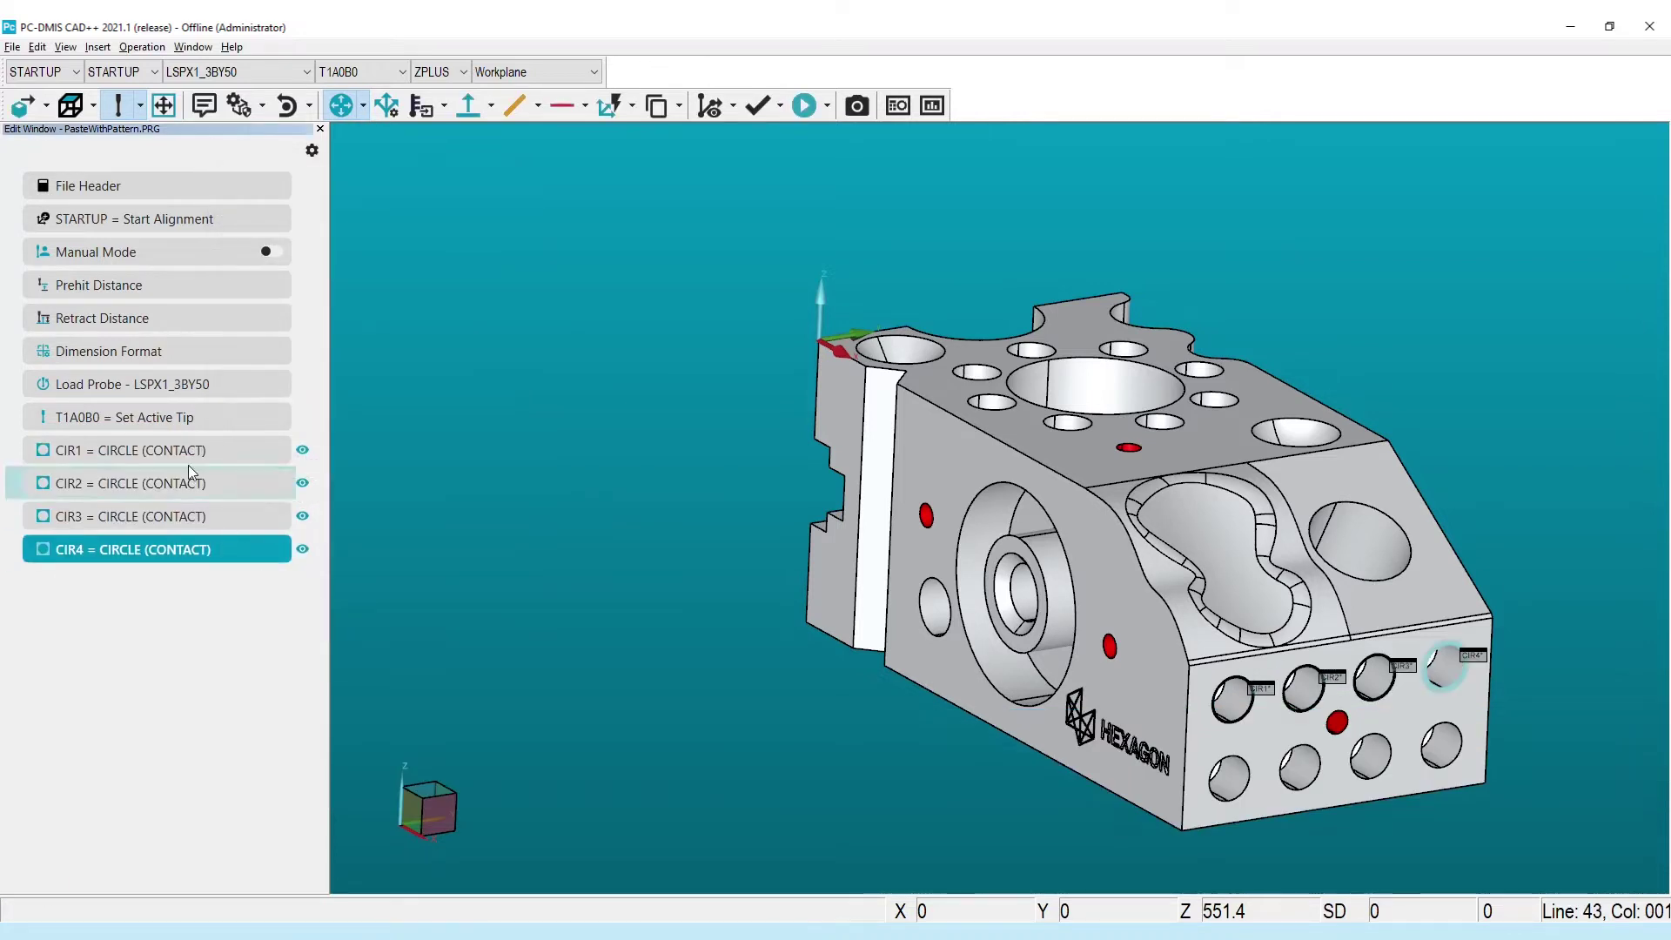
- Select and copy circles CIR1 through CIR4
click(183, 451)
shift+click(188, 549)
right_click(188, 554)
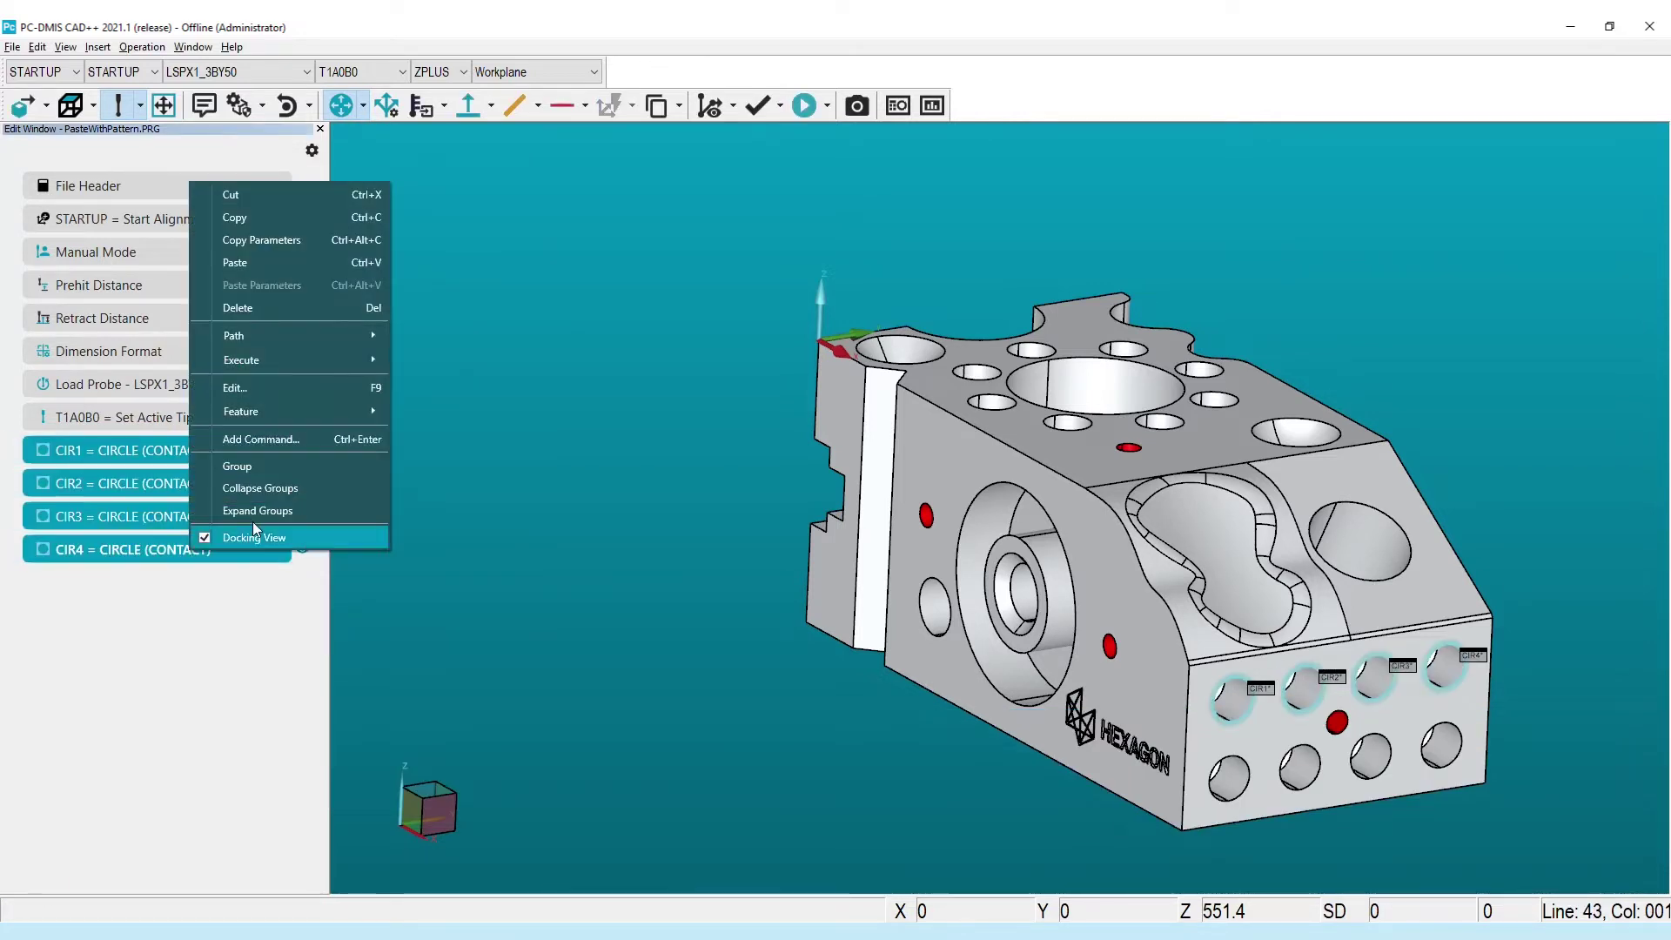
click(255, 217)
- Paste the four circles with a Z offset of -14 as CIR5–CIR8
click(36, 45)
click(98, 418)
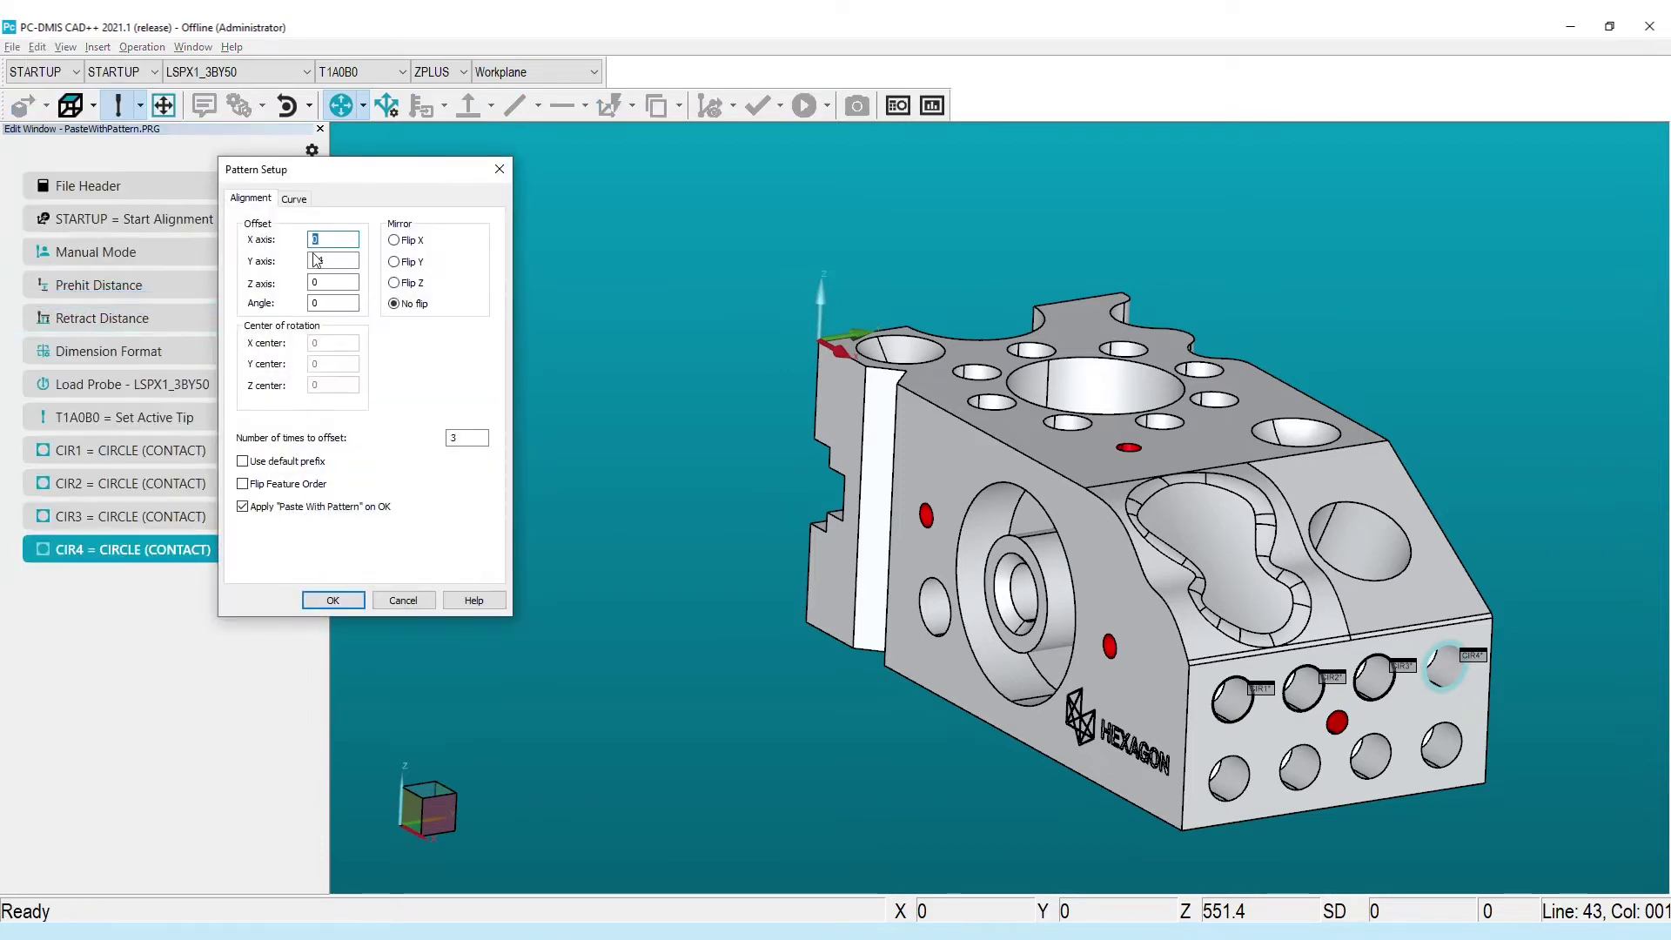
key(Tab)
key(Tab)
text(-14)
key(Tab)
click(454, 437)
click(334, 601)
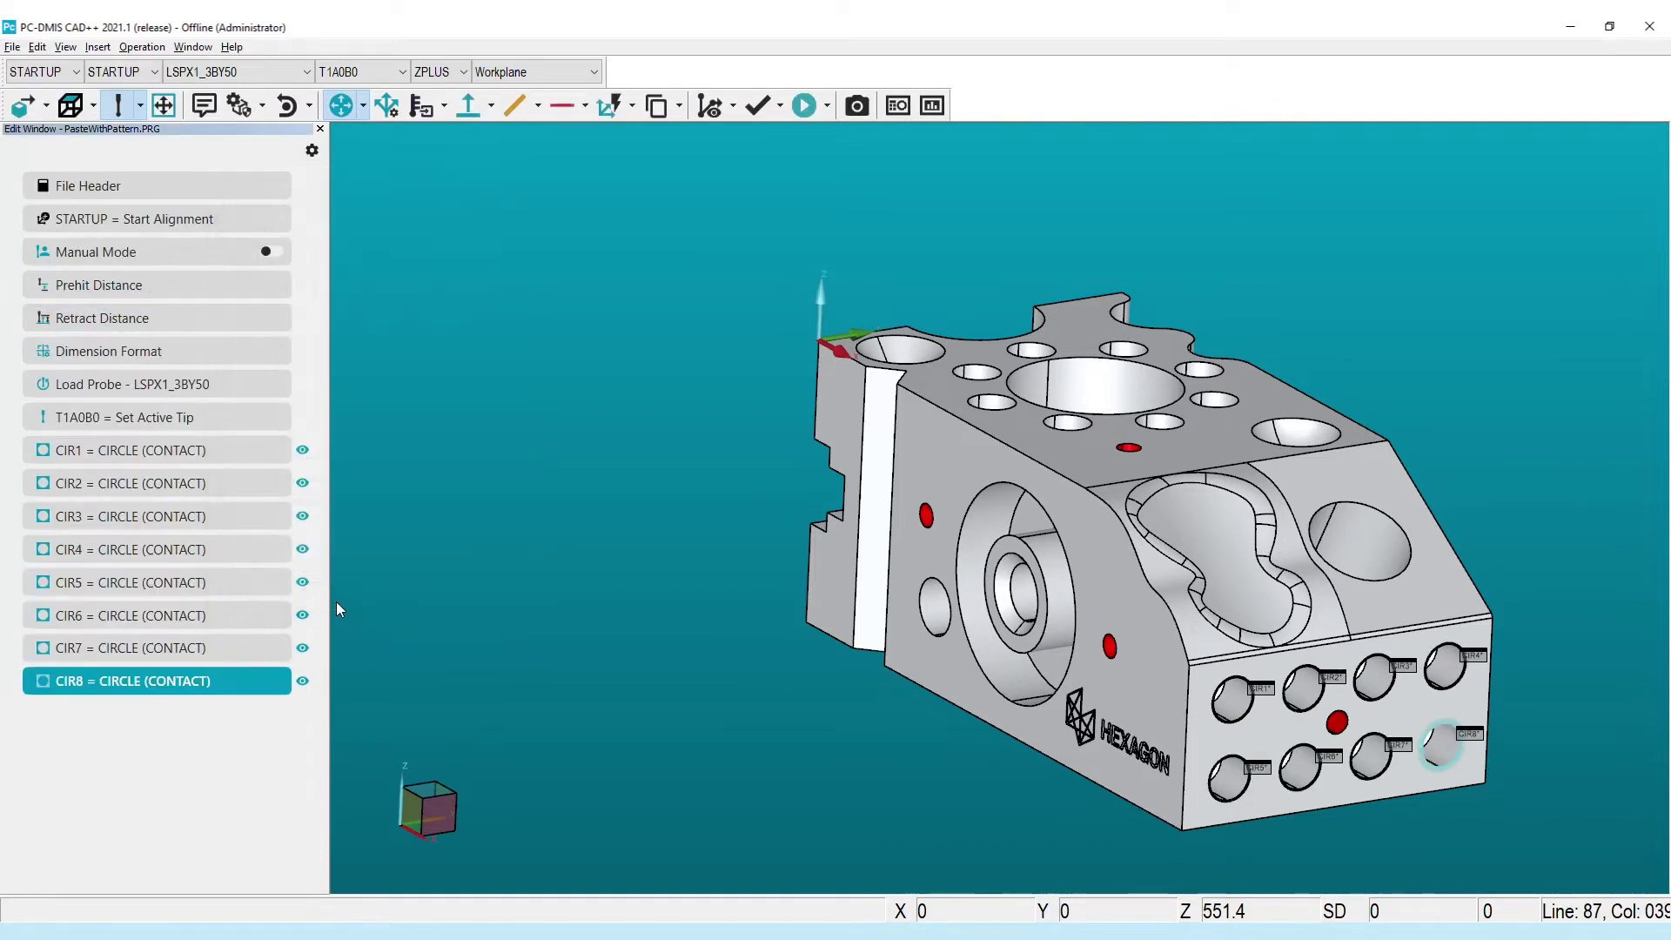
- Measure a small top-face hole as CIR9 and copy it
click(1176, 435)
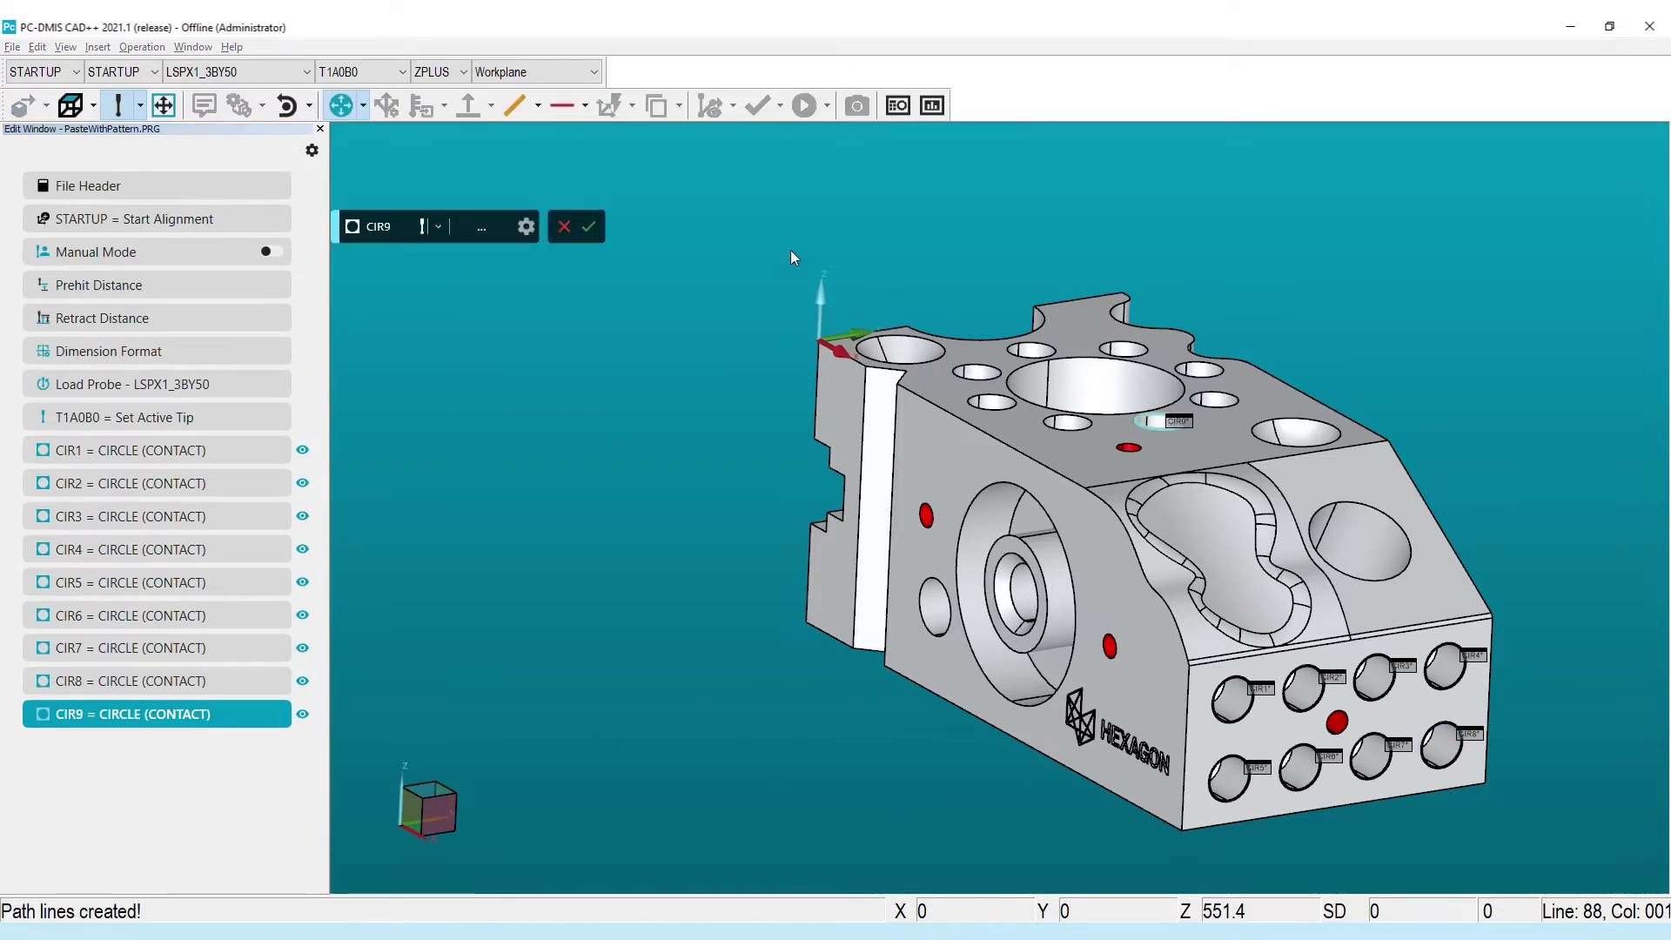
click(588, 227)
right_click(165, 714)
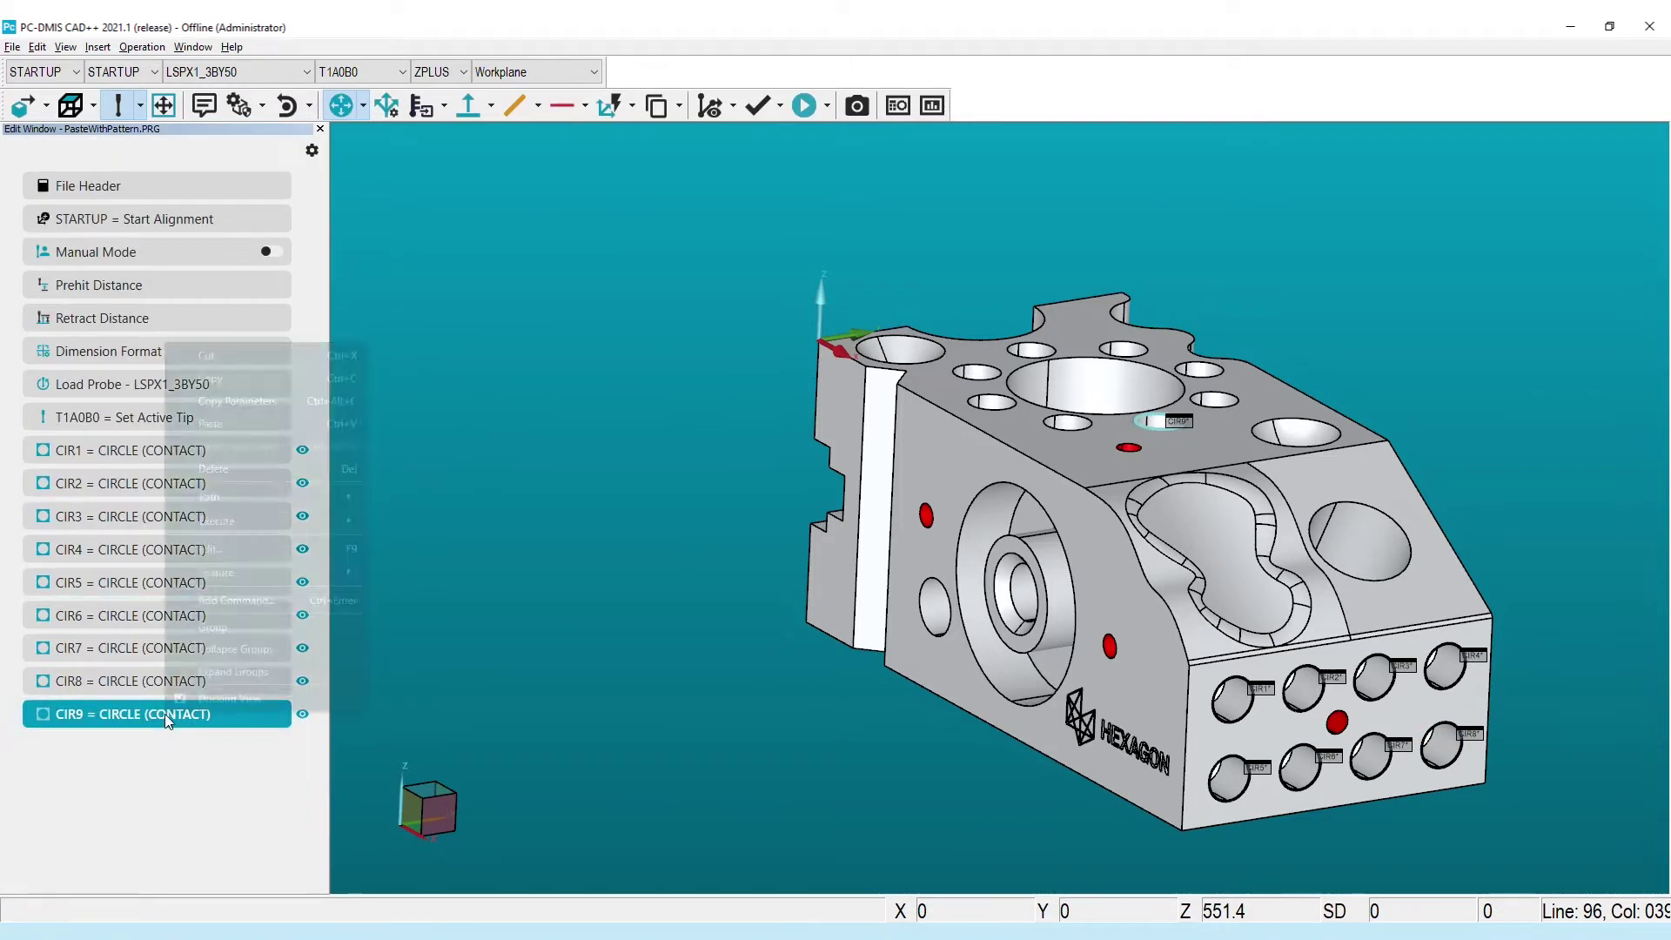
click(246, 380)
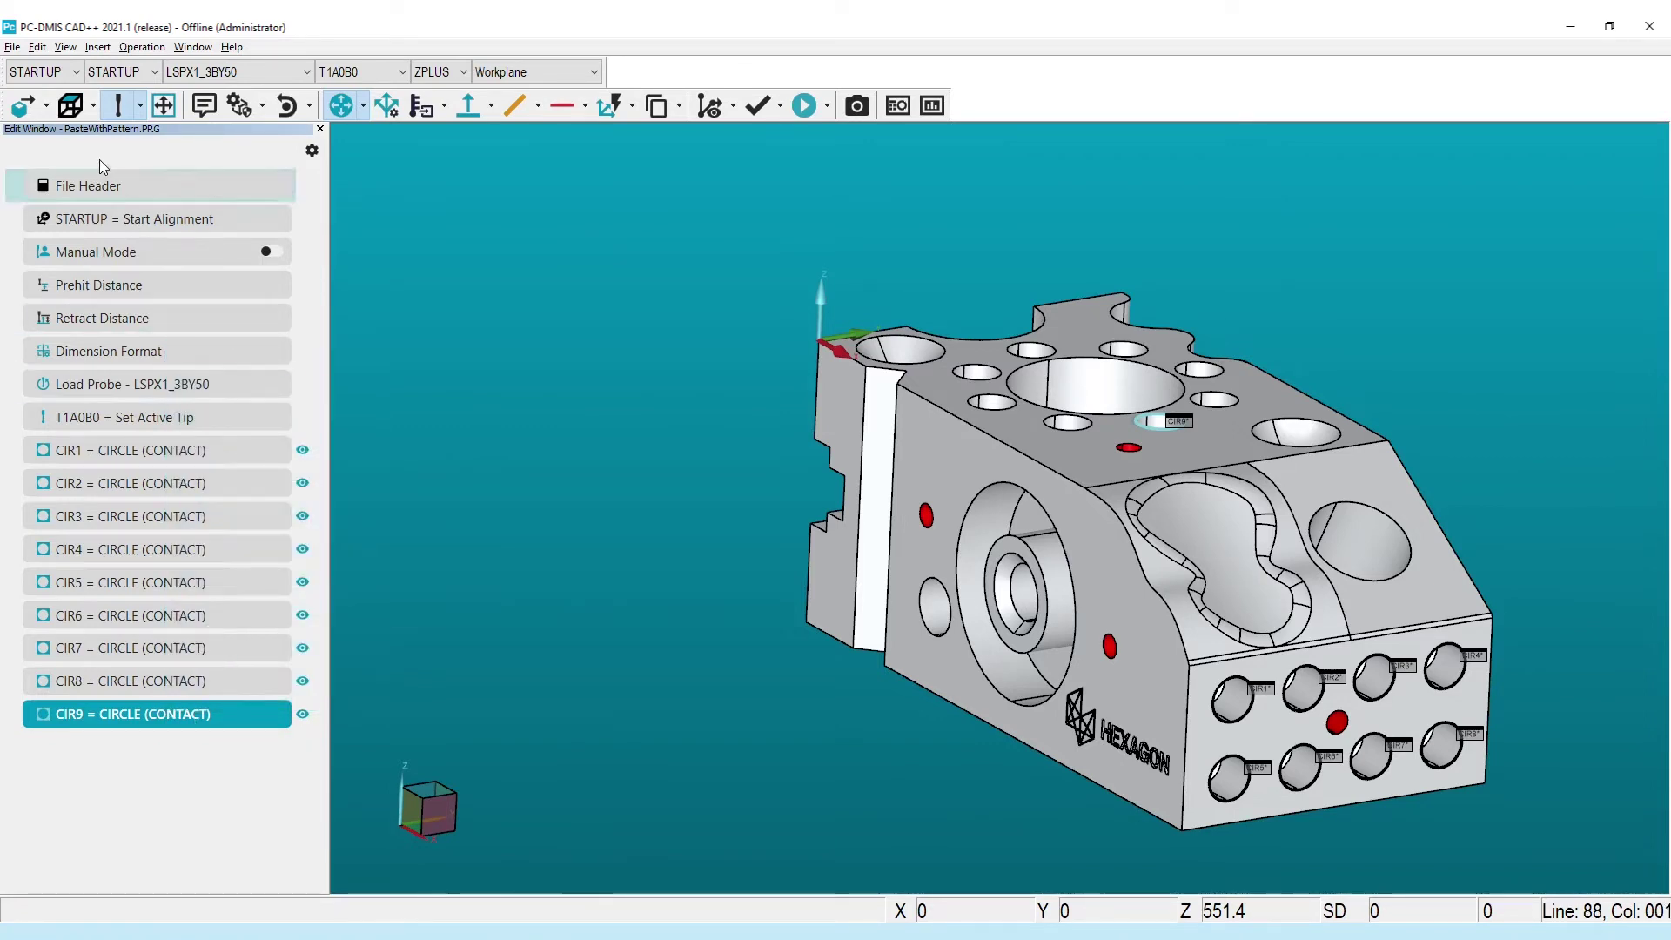
- Paste CIR9 seven times at 45° steps around the central bore, Z offset 0
click(38, 46)
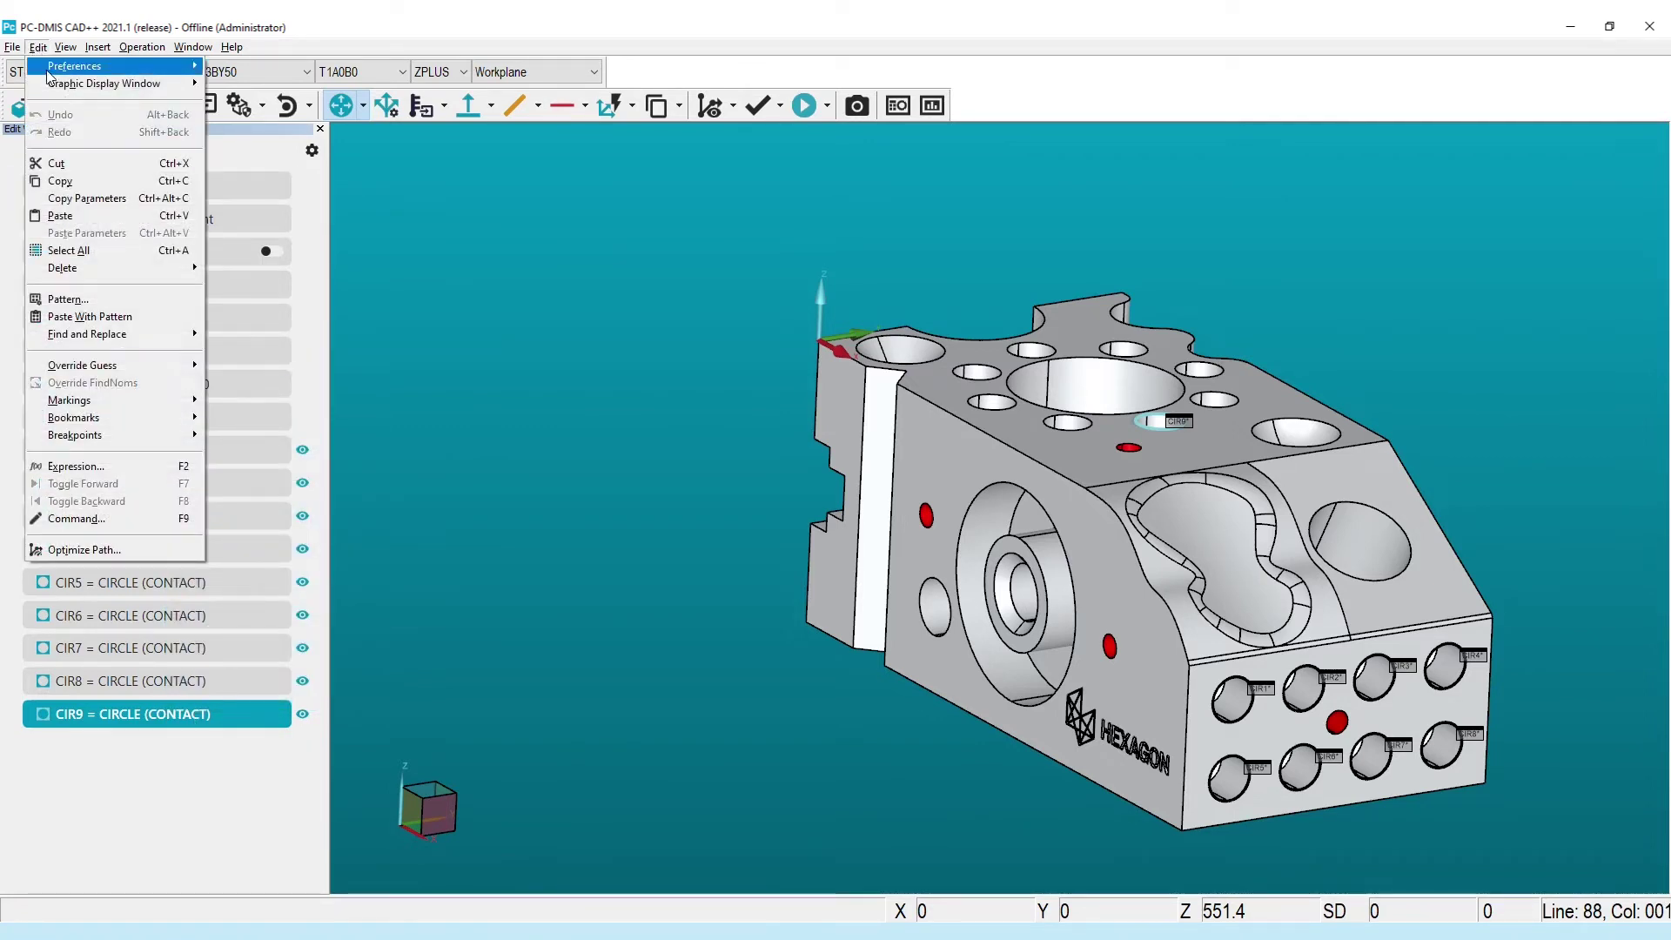
click(85, 301)
key(Tab)
key(Tab)
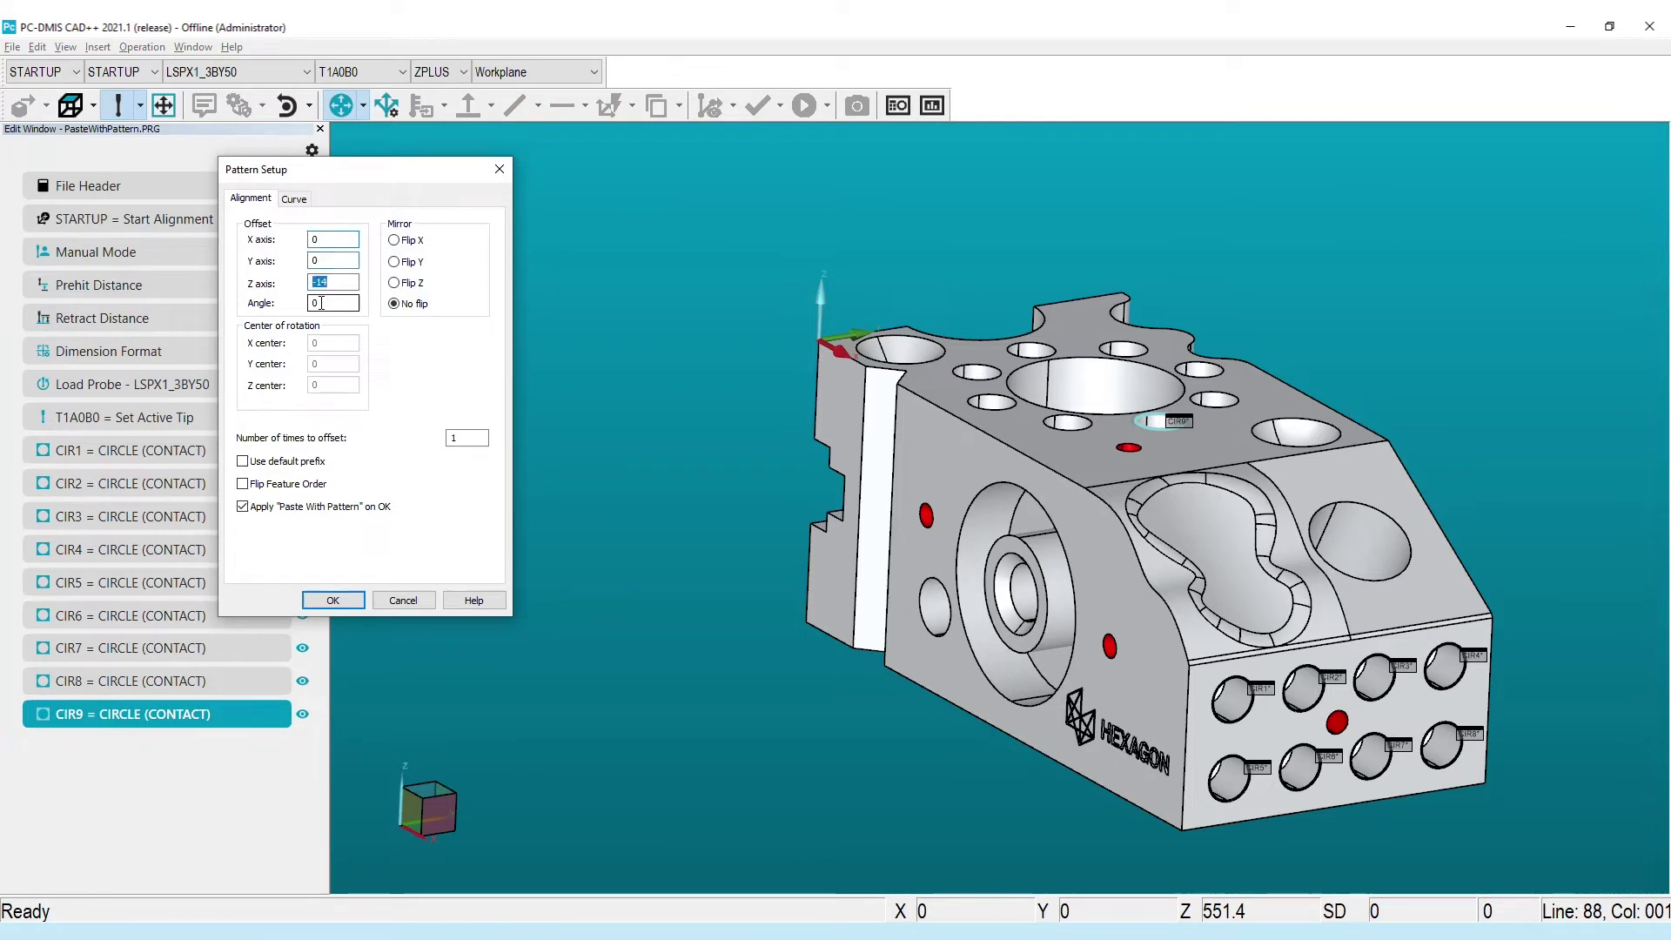
text(0)
key(Tab)
text(1)
key(Tab)
key(Tab)
key(Tab)
key(Tab)
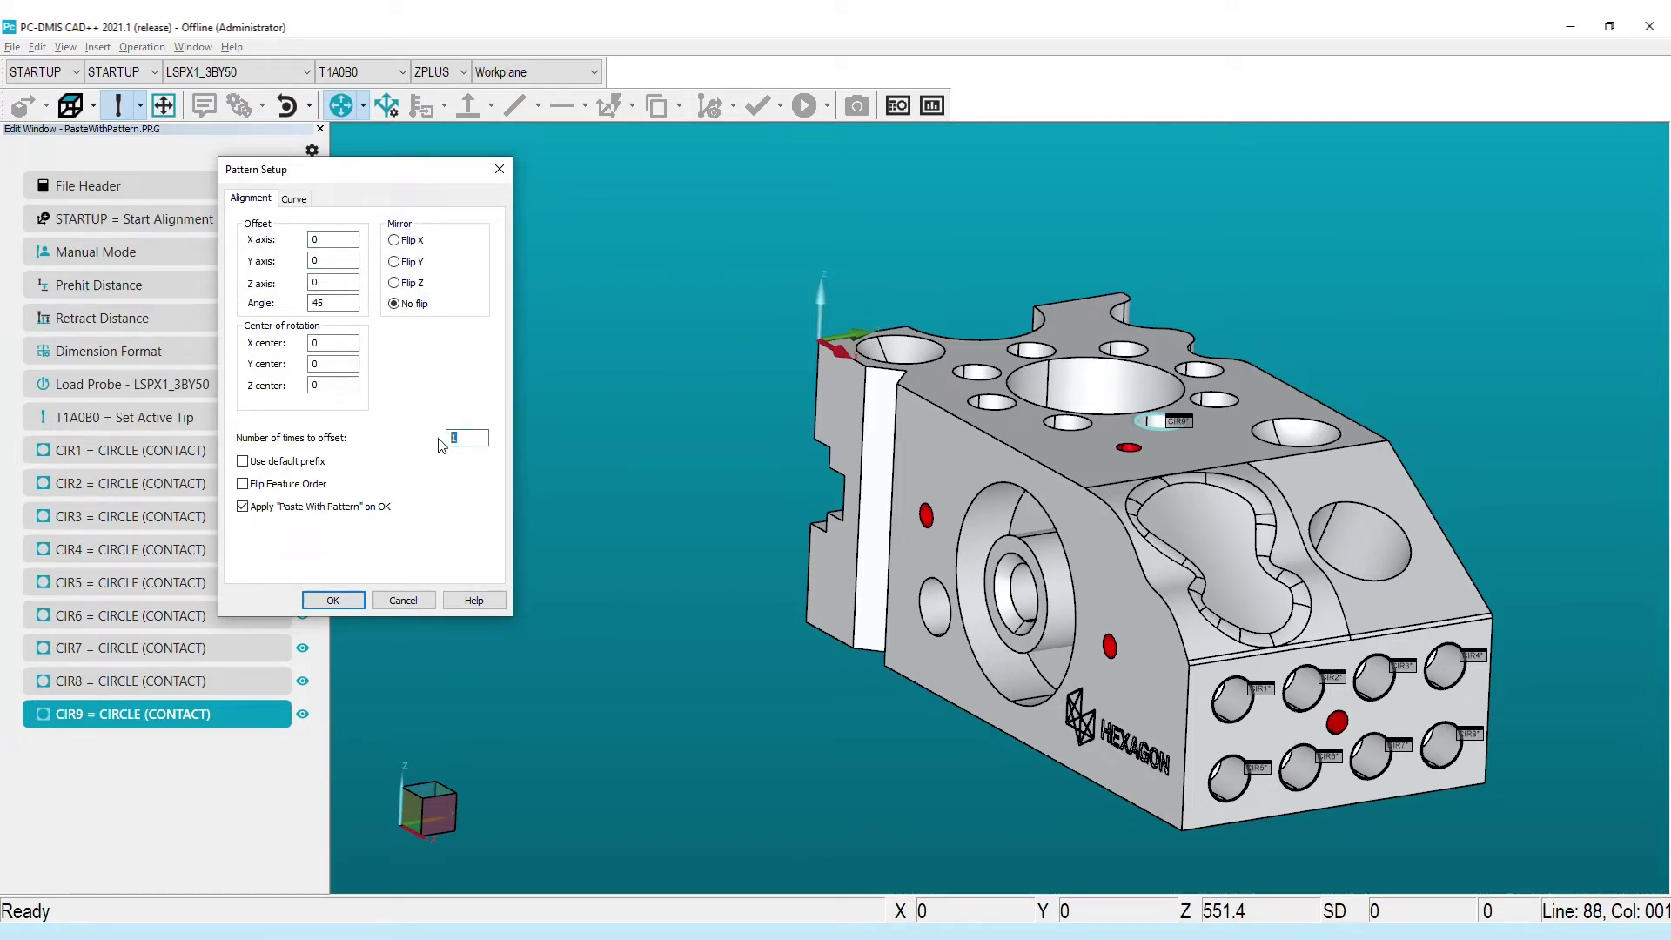
text(7)
click(1087, 373)
click(323, 362)
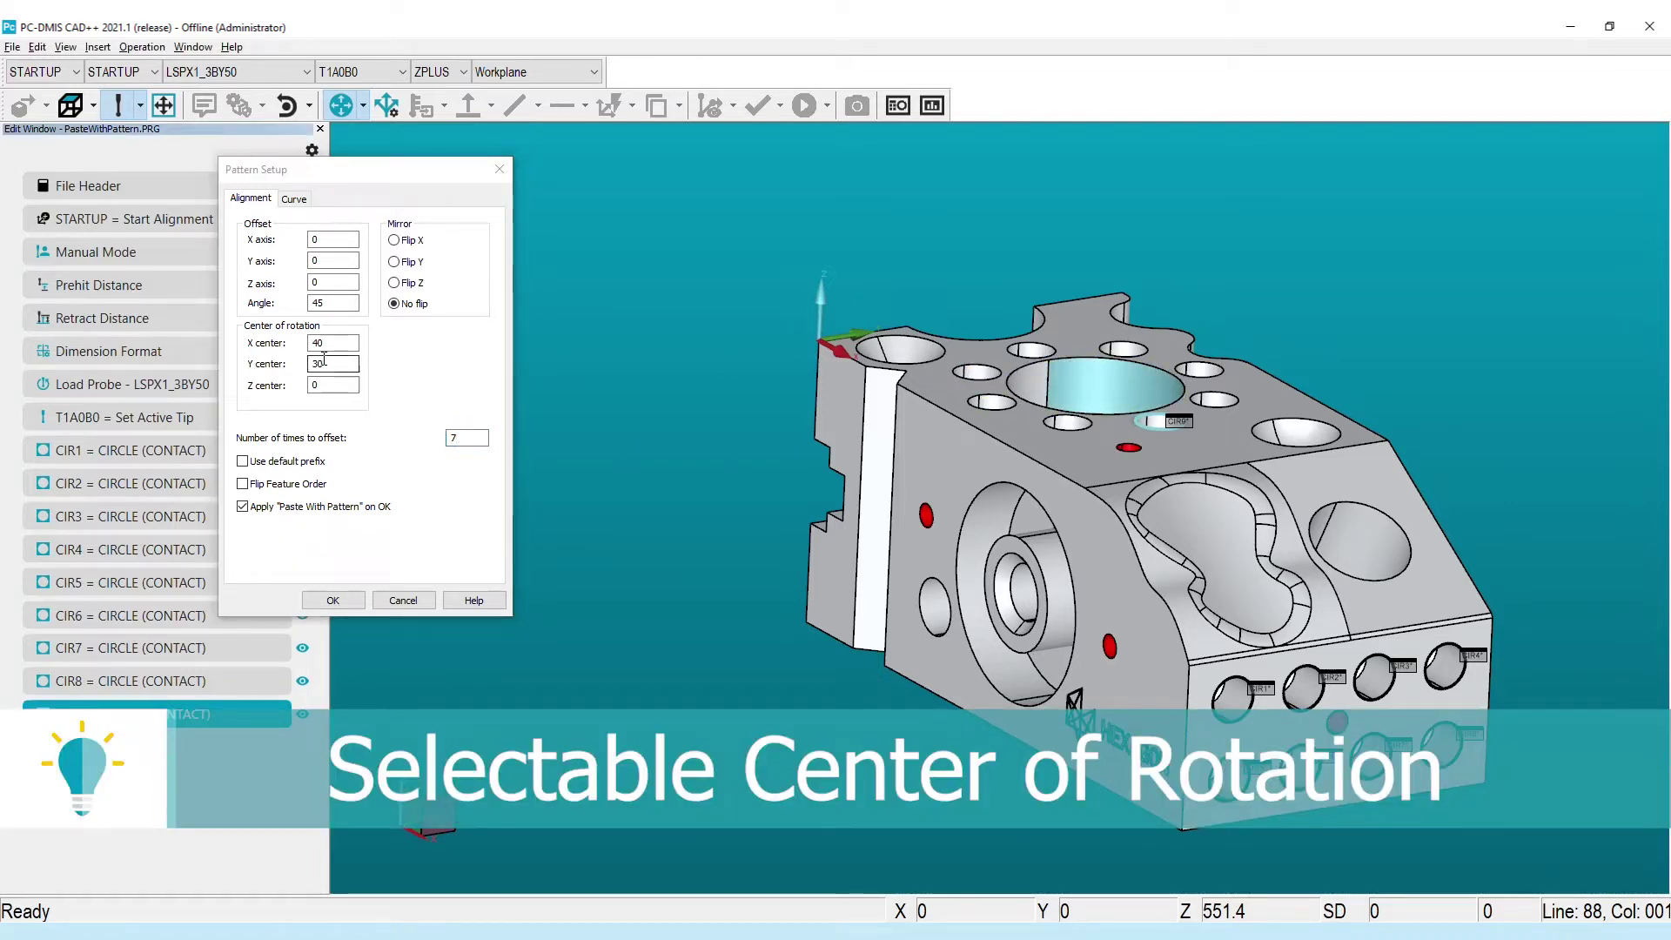
click(348, 600)
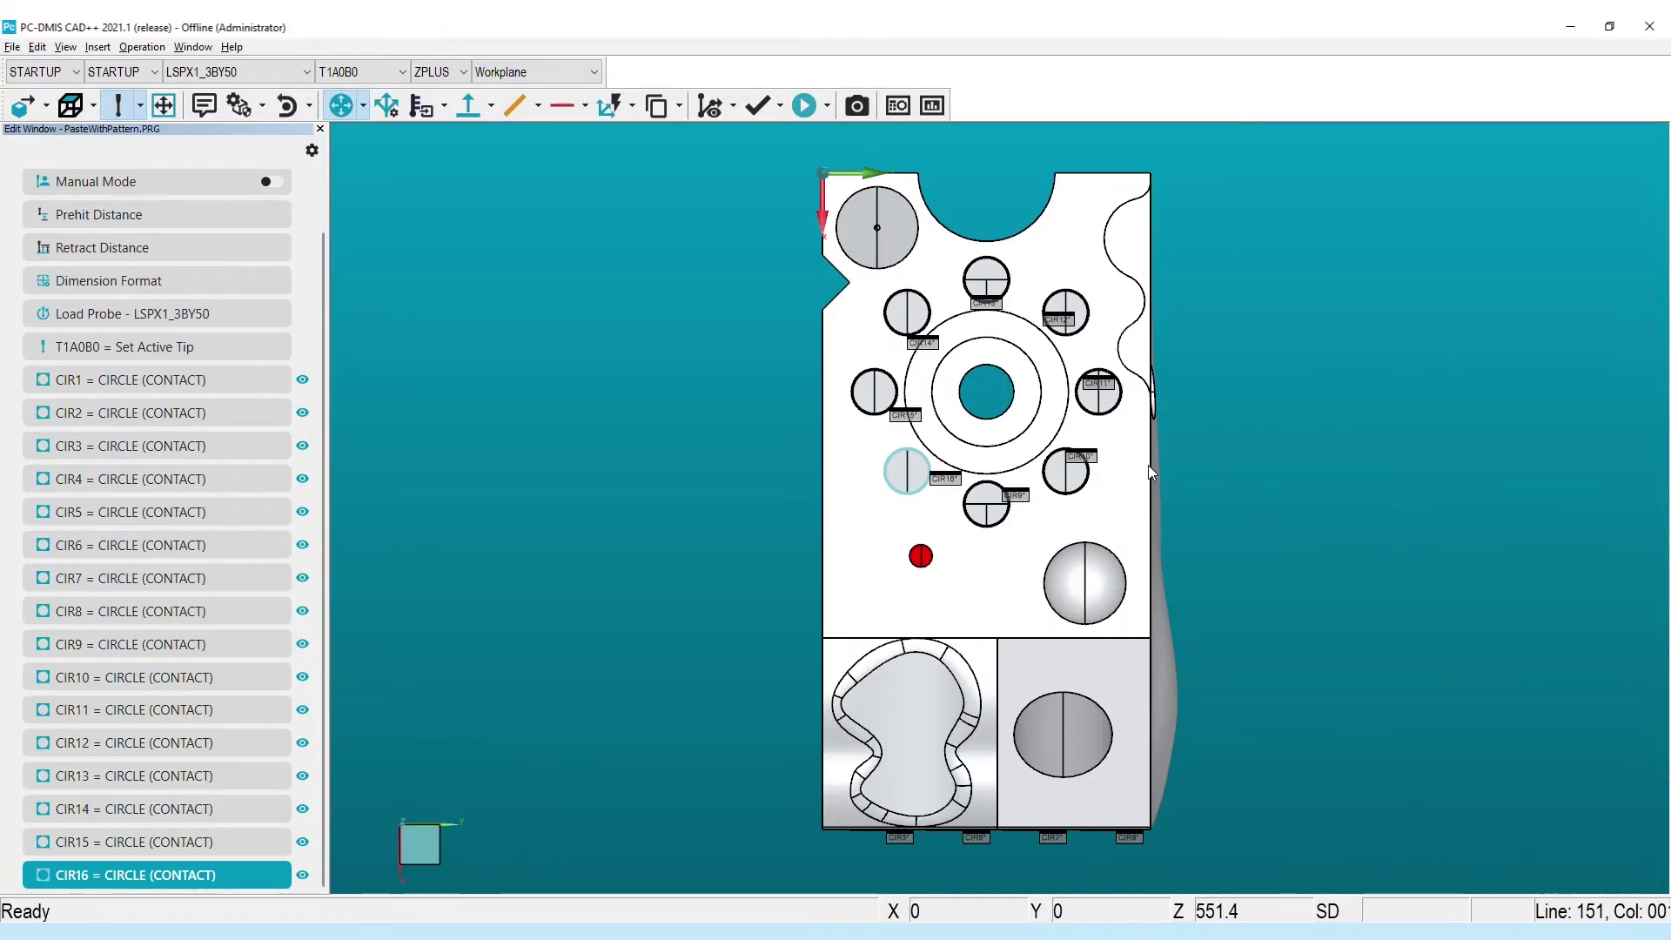
- Place trial edge points on the slot wall, then delete all three
drag(1029, 761, 1213, 448)
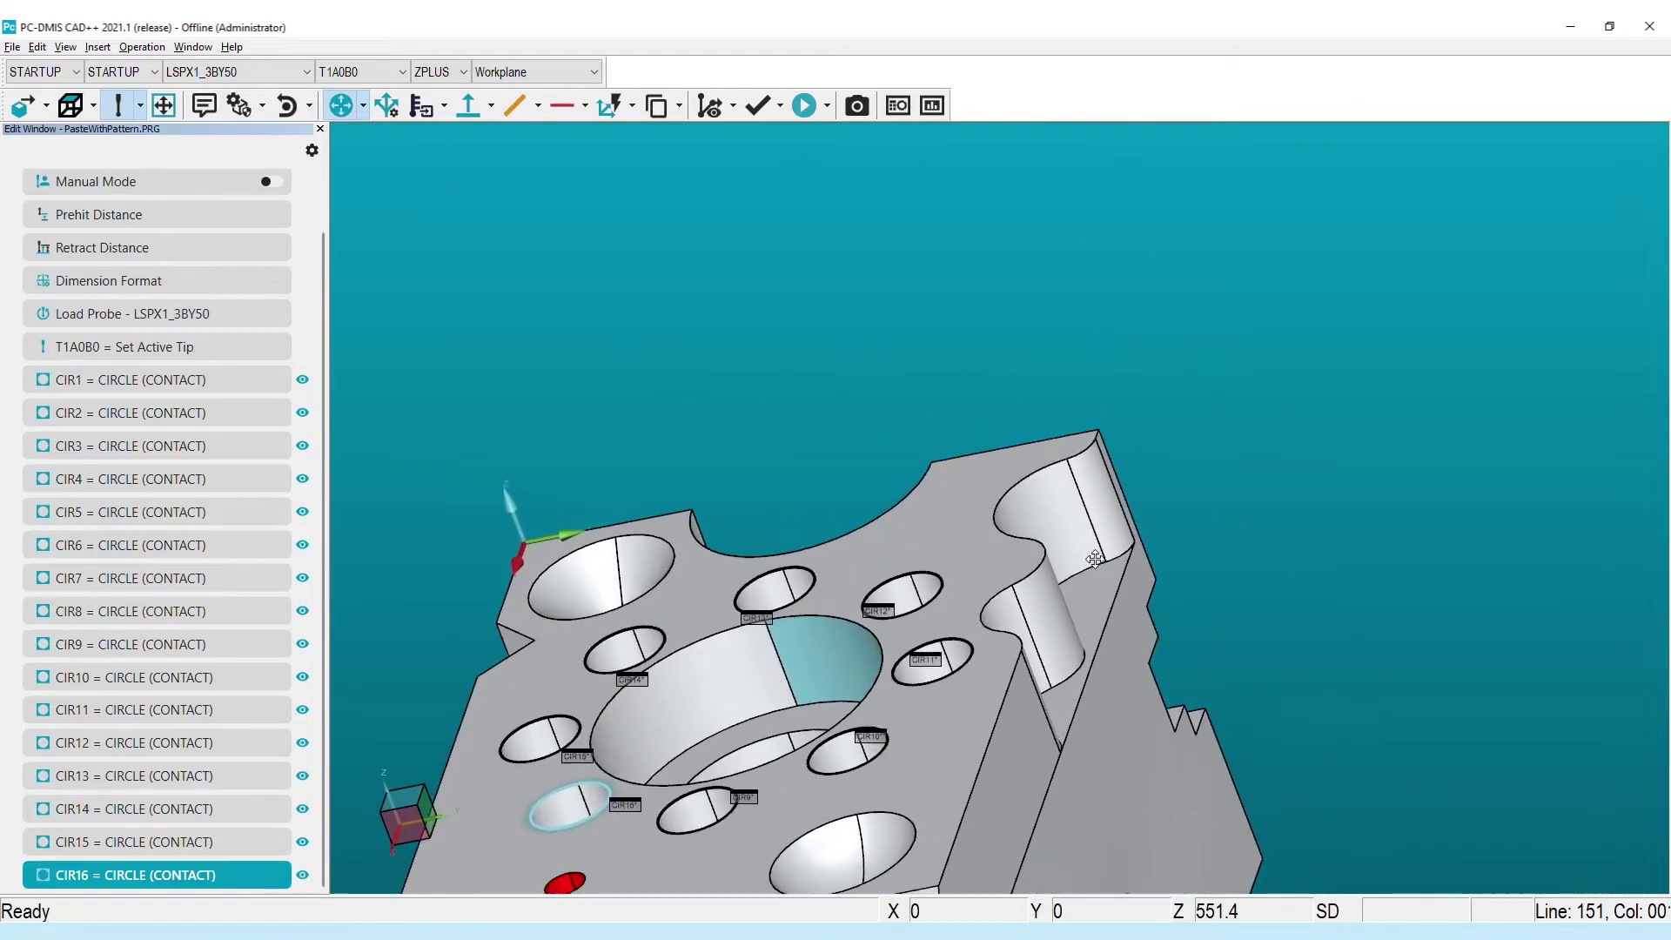
drag(1212, 447, 1091, 492)
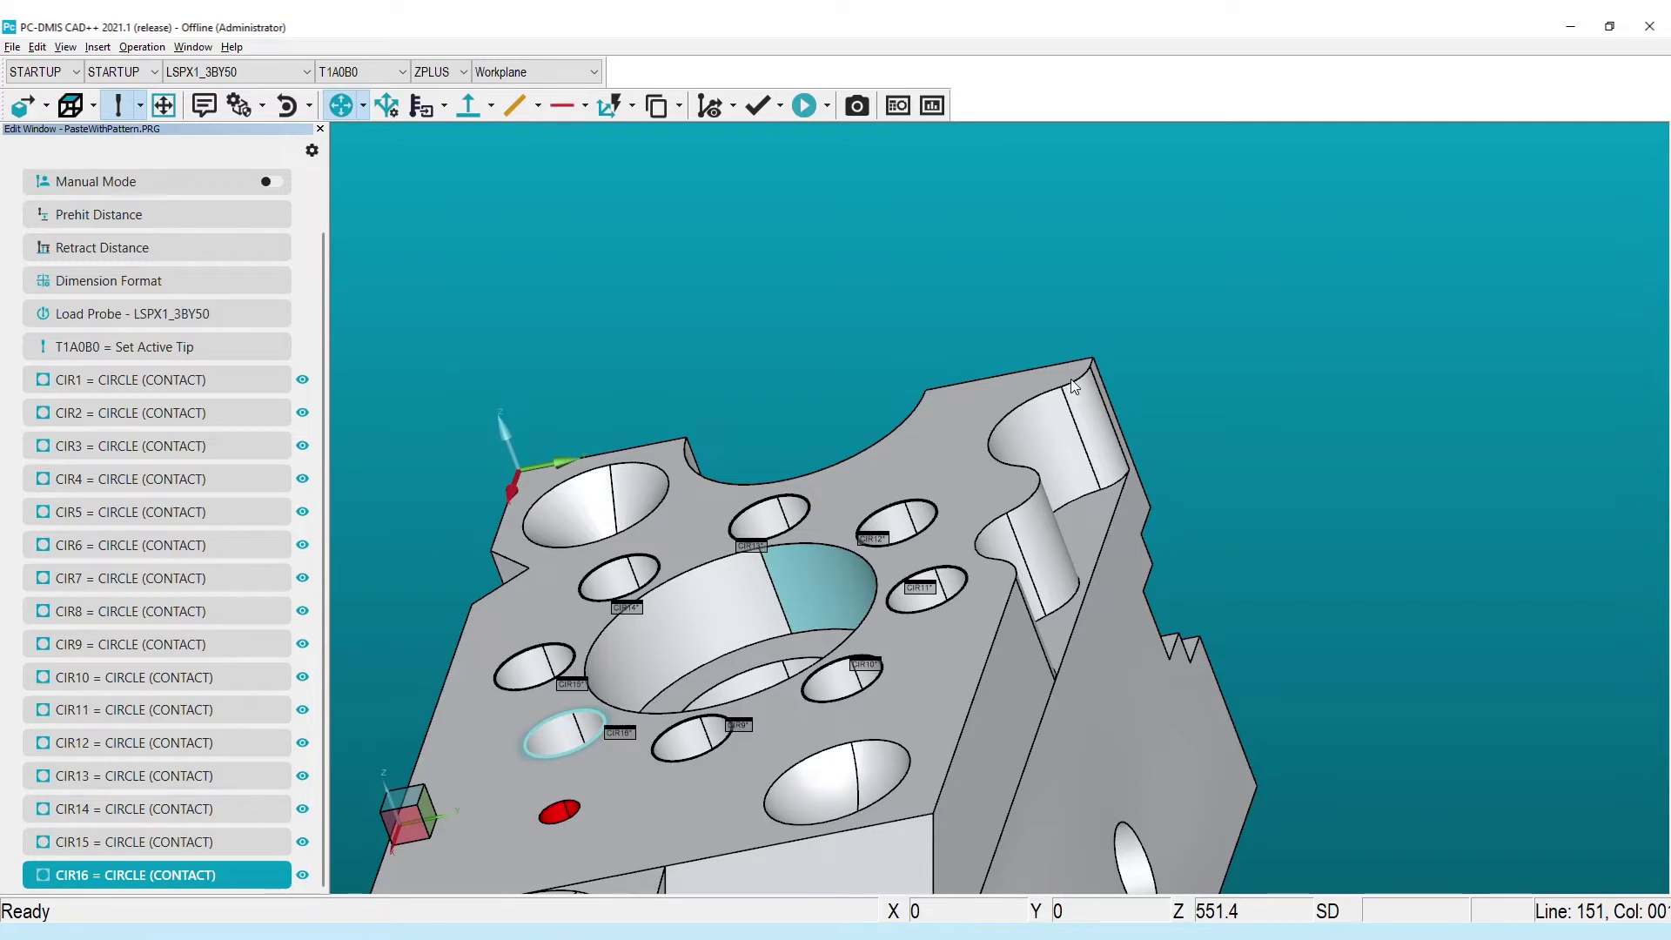
click(1056, 410)
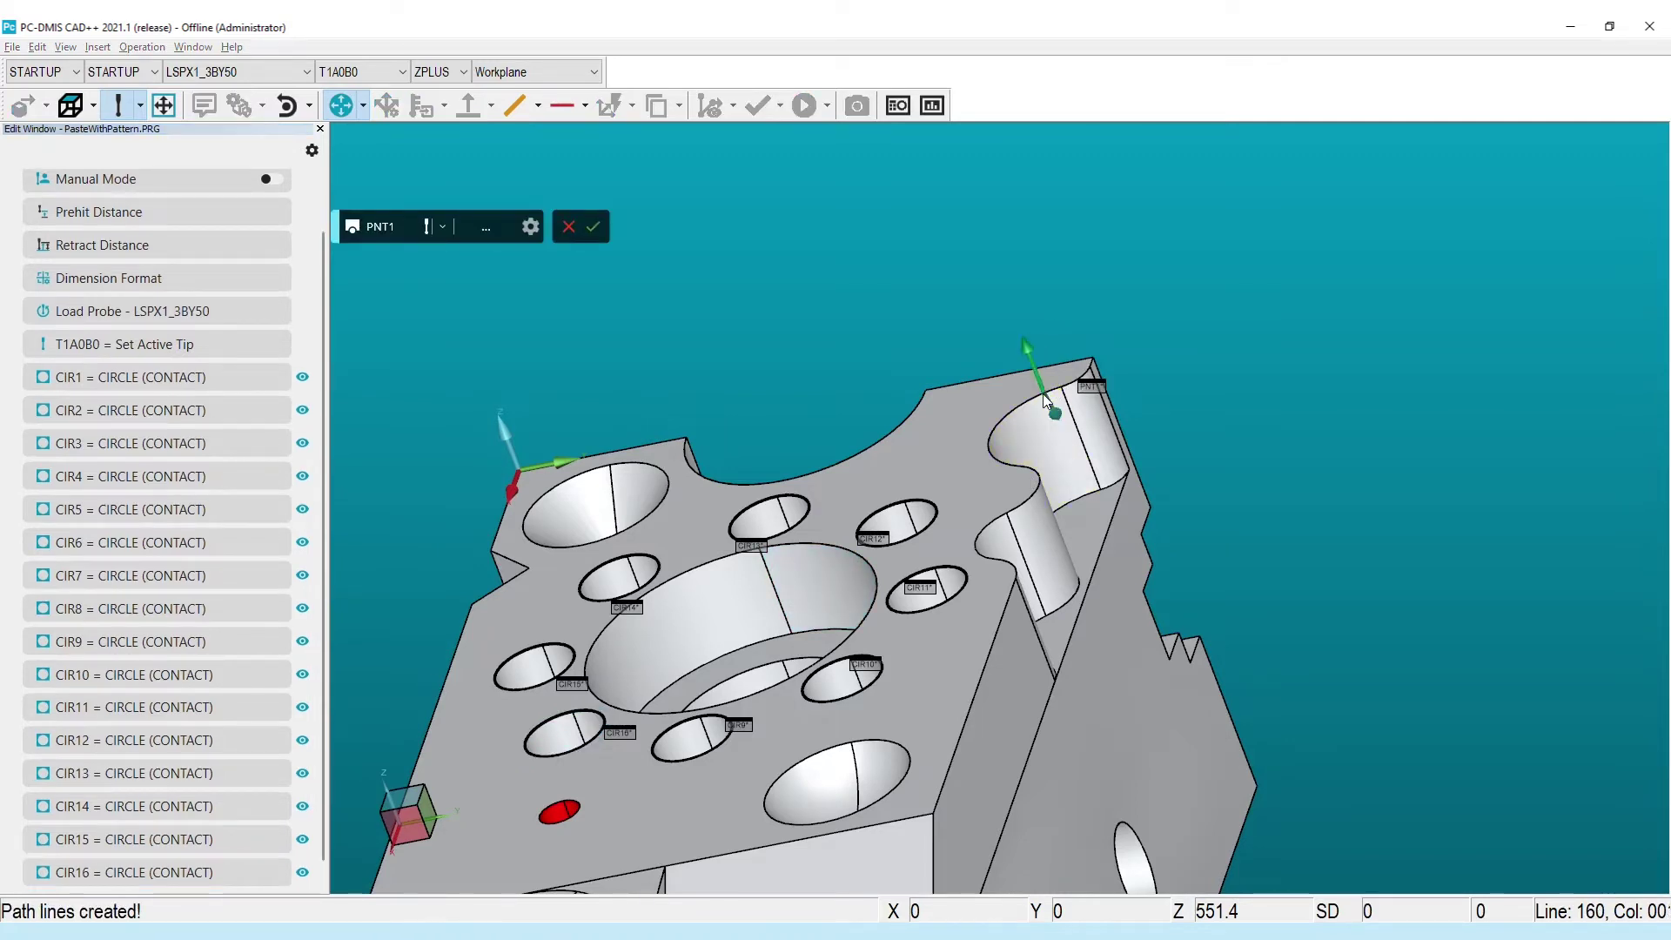
key(Return)
key(Return)
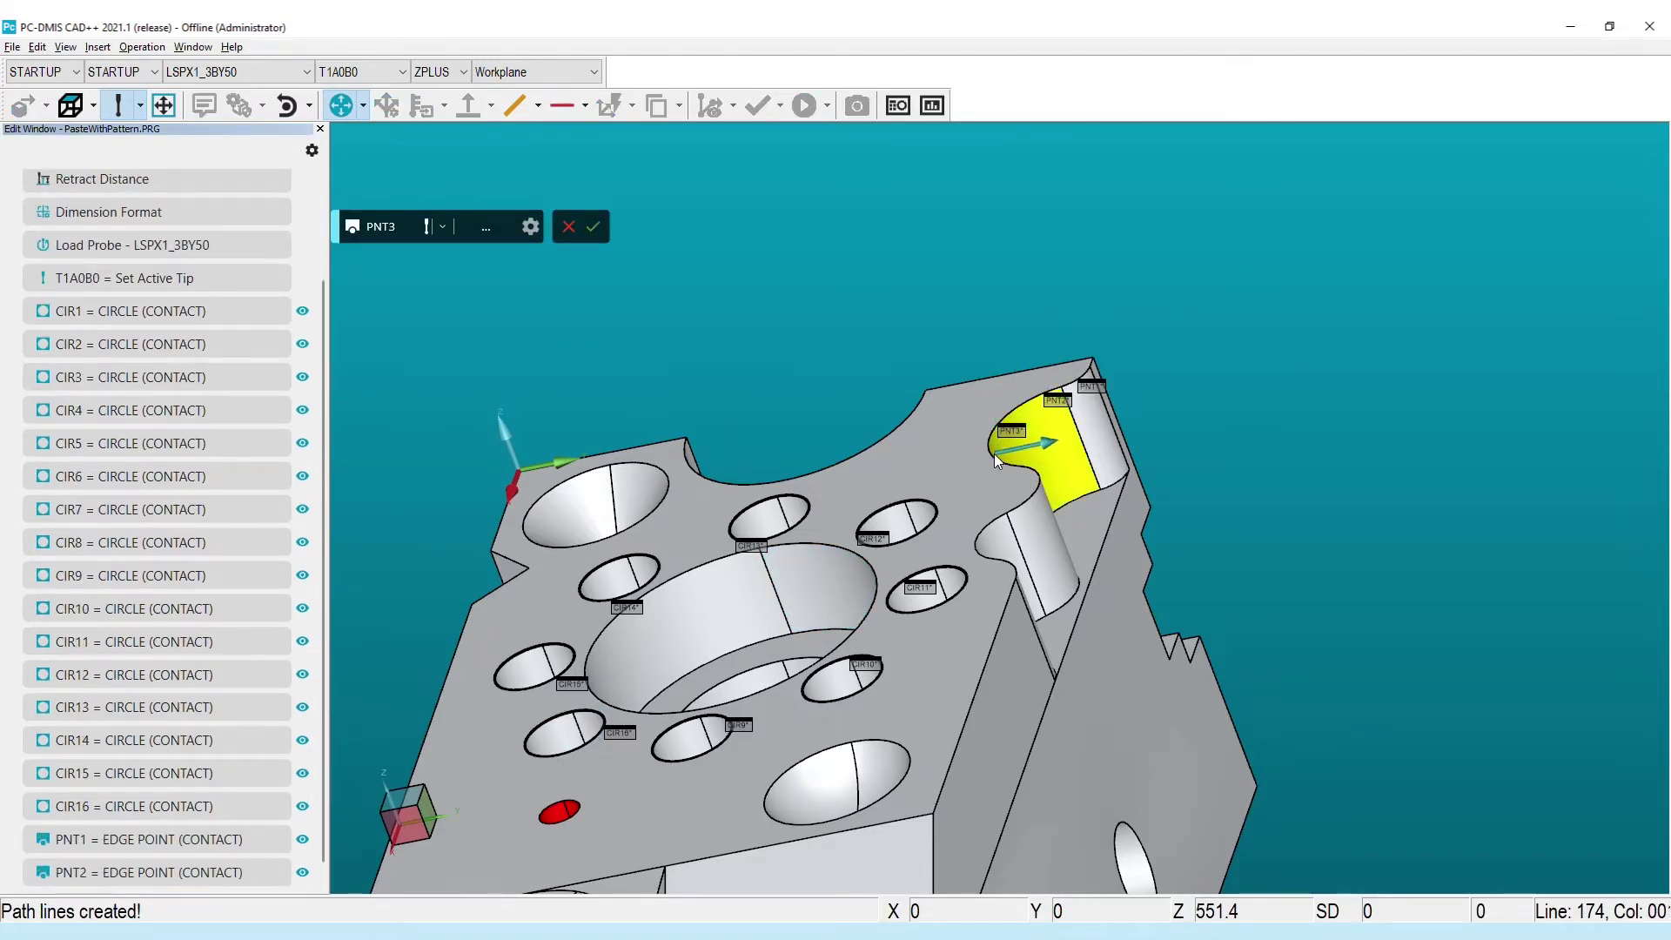
middle_drag(994, 453, 1041, 505)
click(1018, 431)
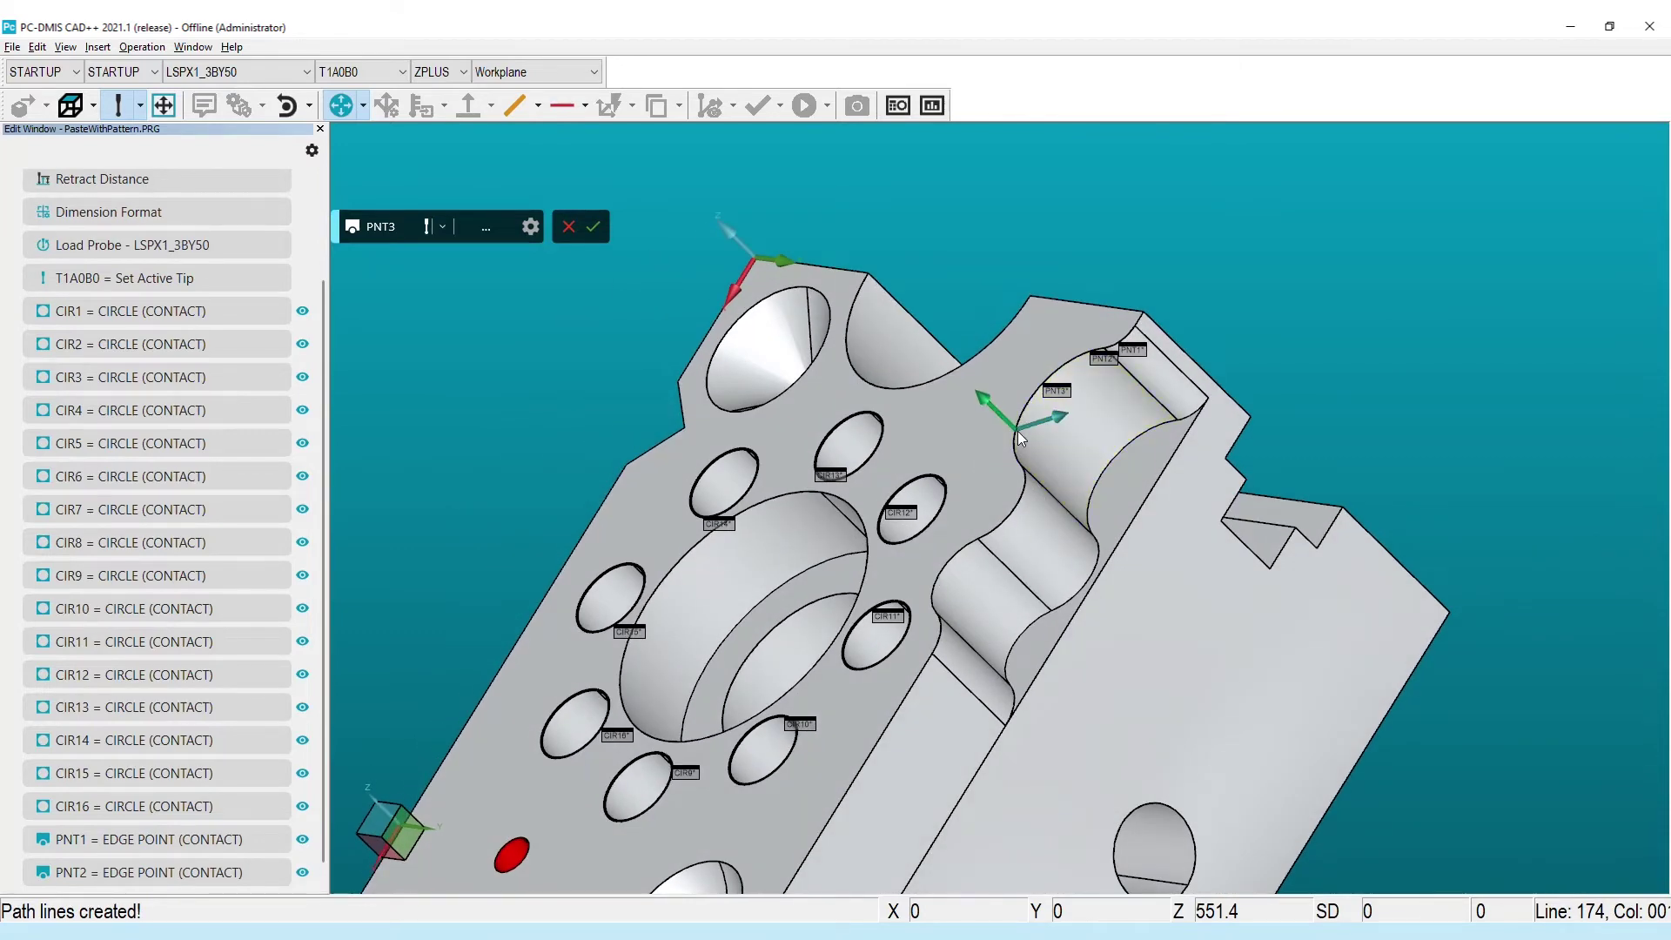
key(Return)
click(571, 226)
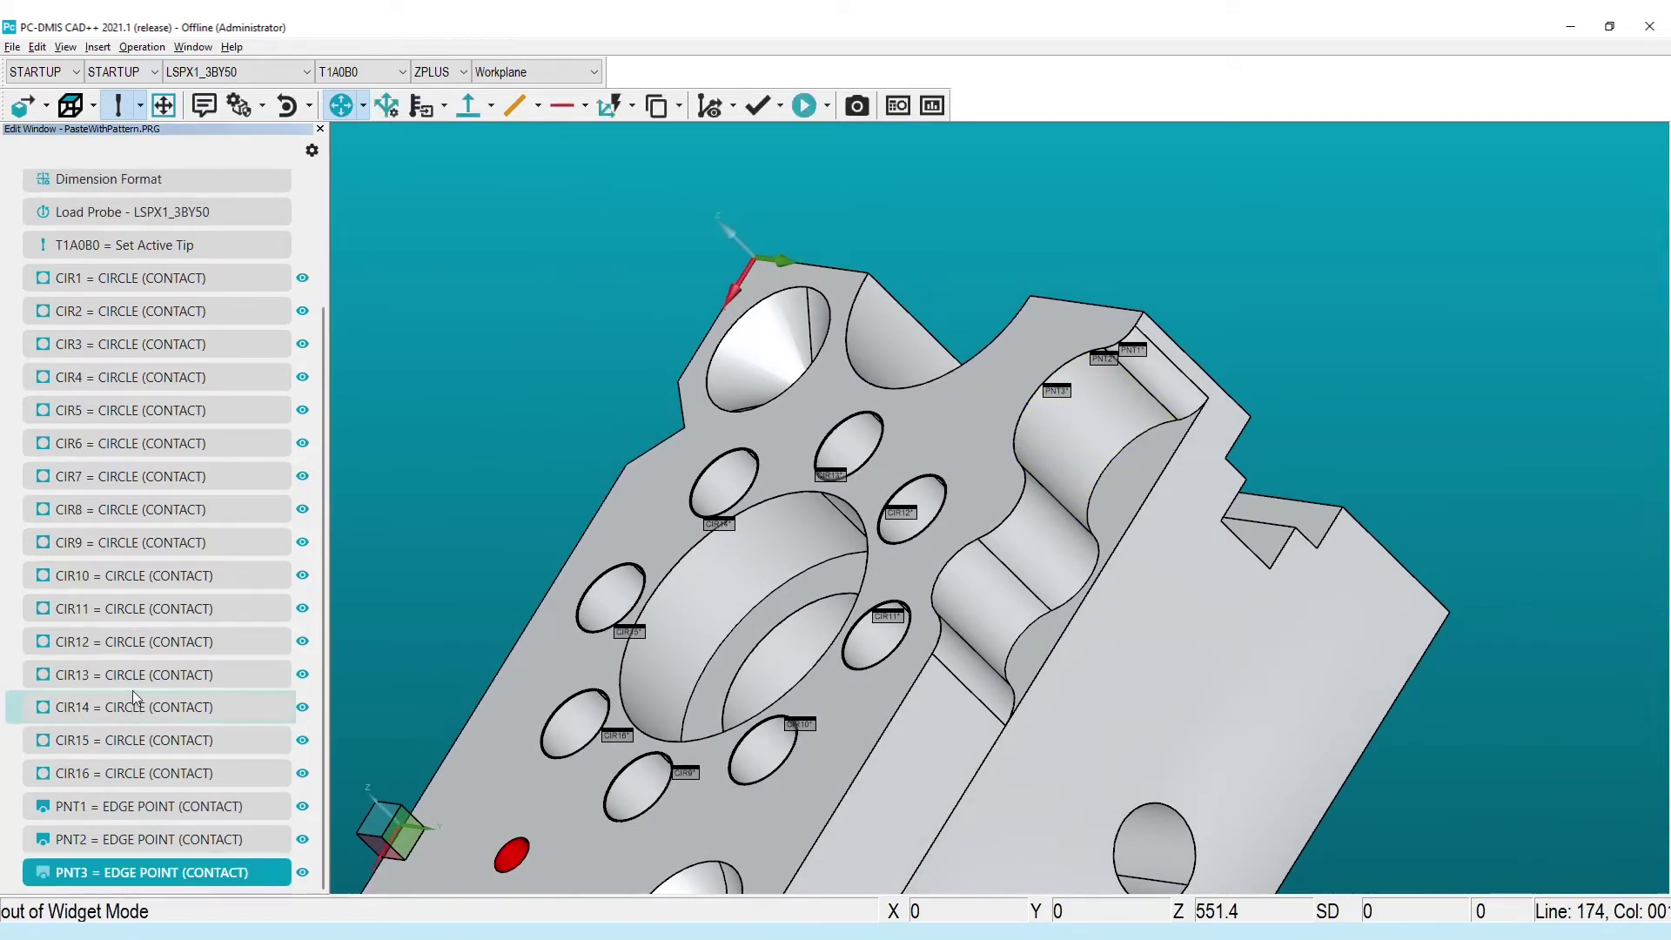
shift+click(179, 806)
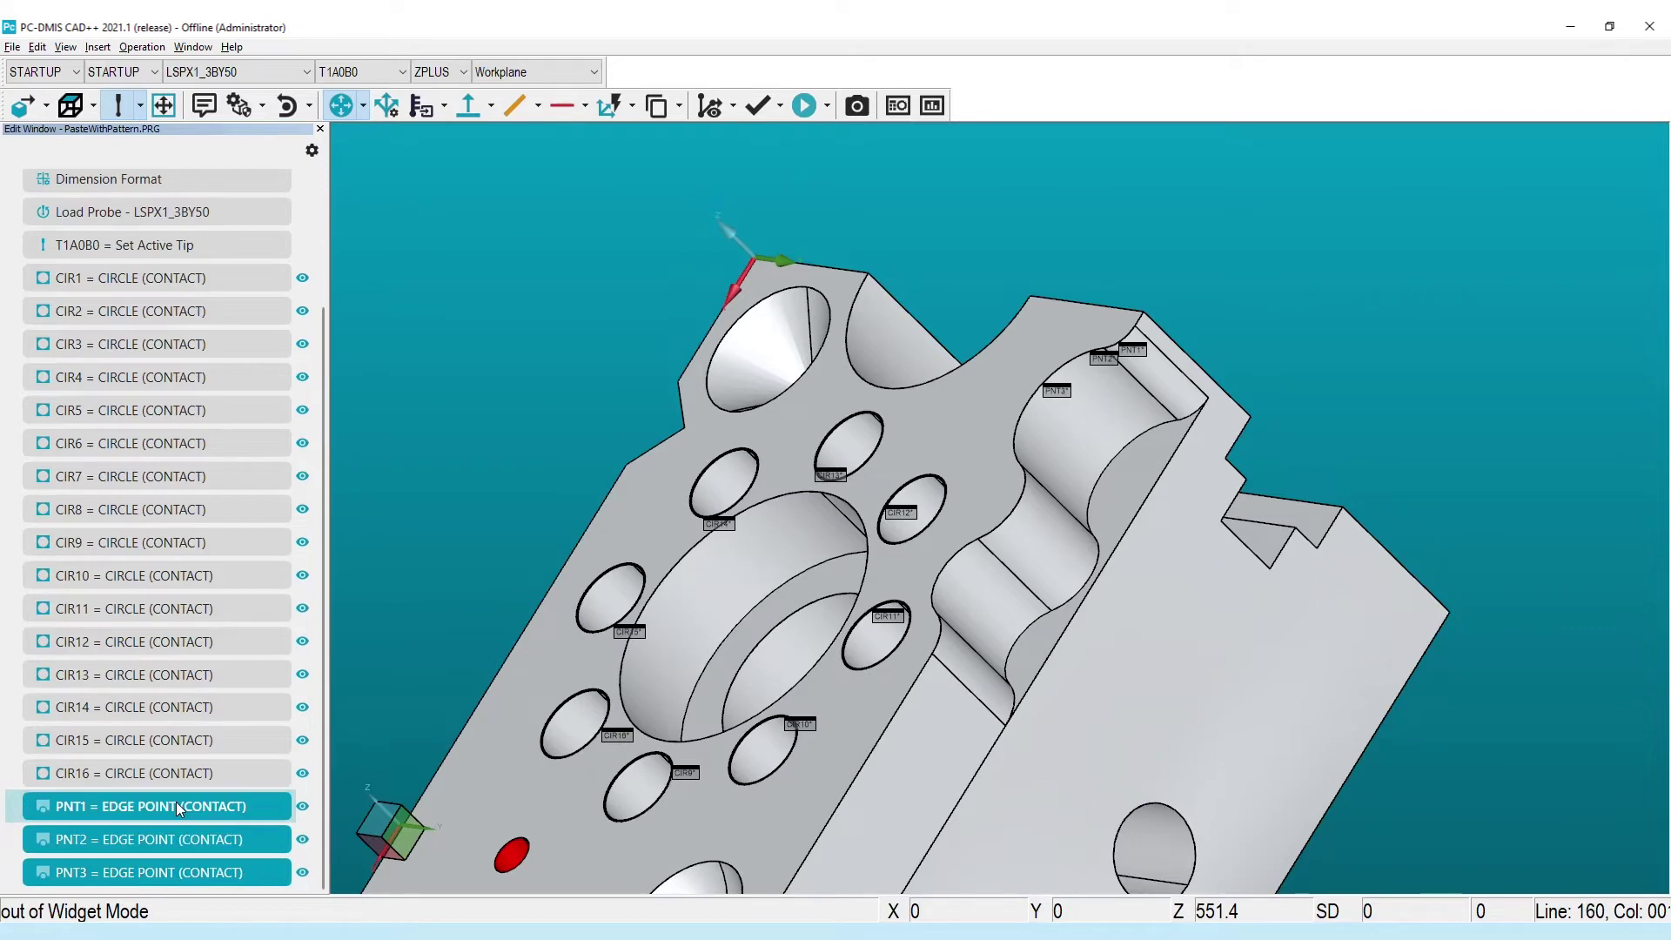
key(Delete)
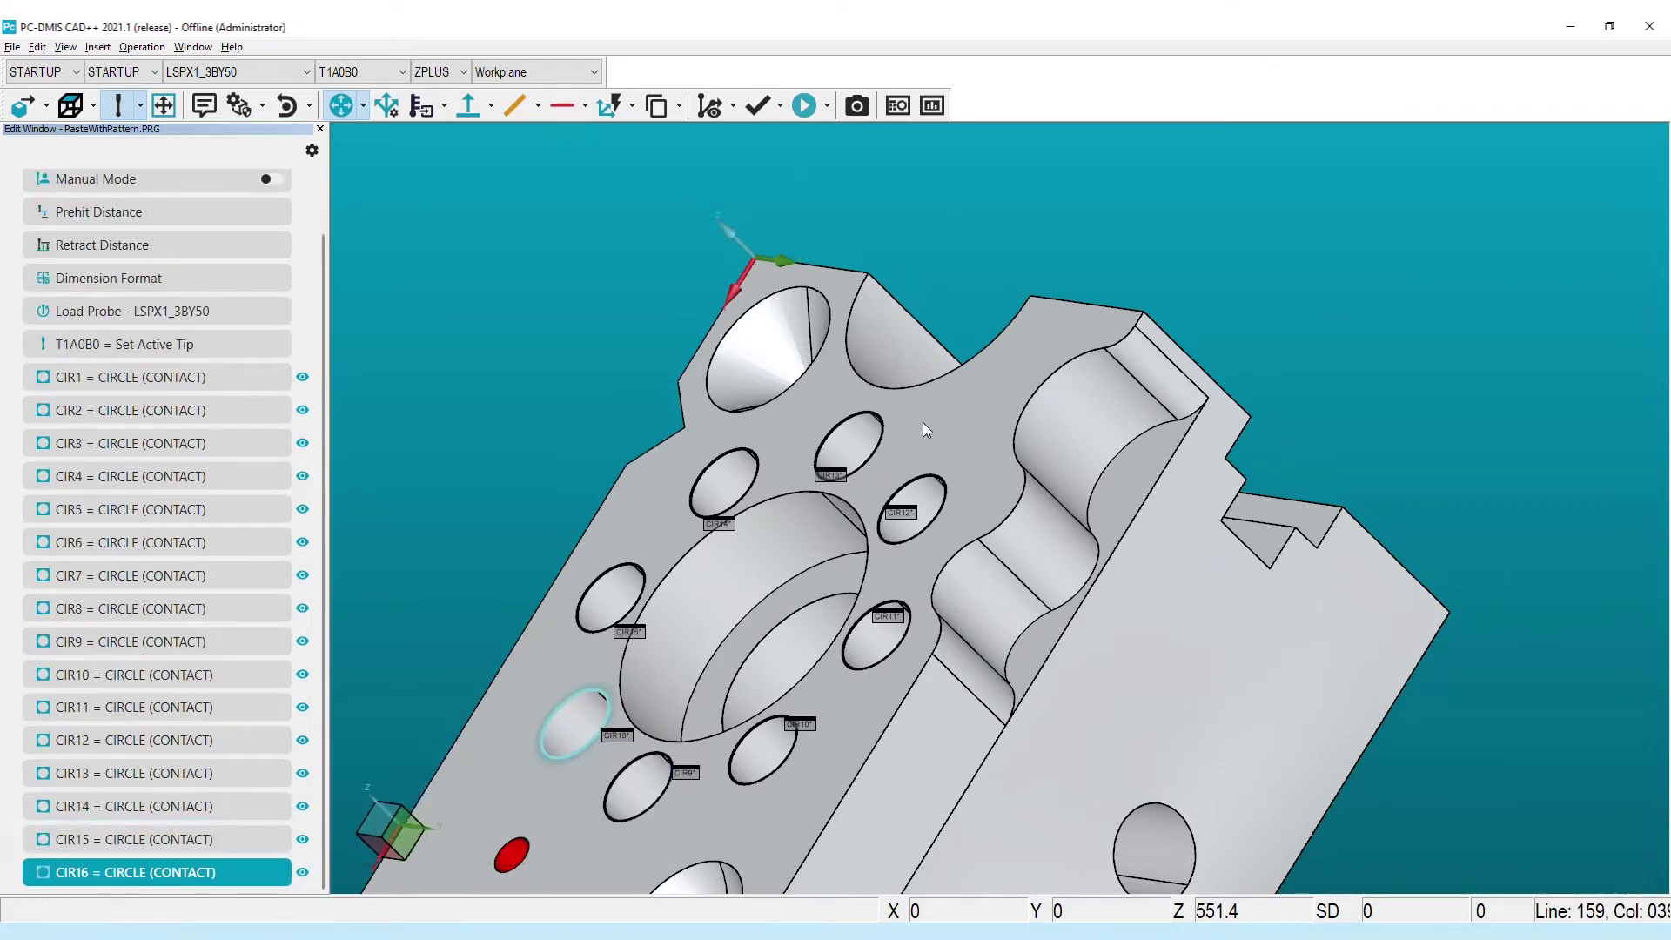
- Create edge point PNT1 on the slot's top edge and copy it
click(1086, 367)
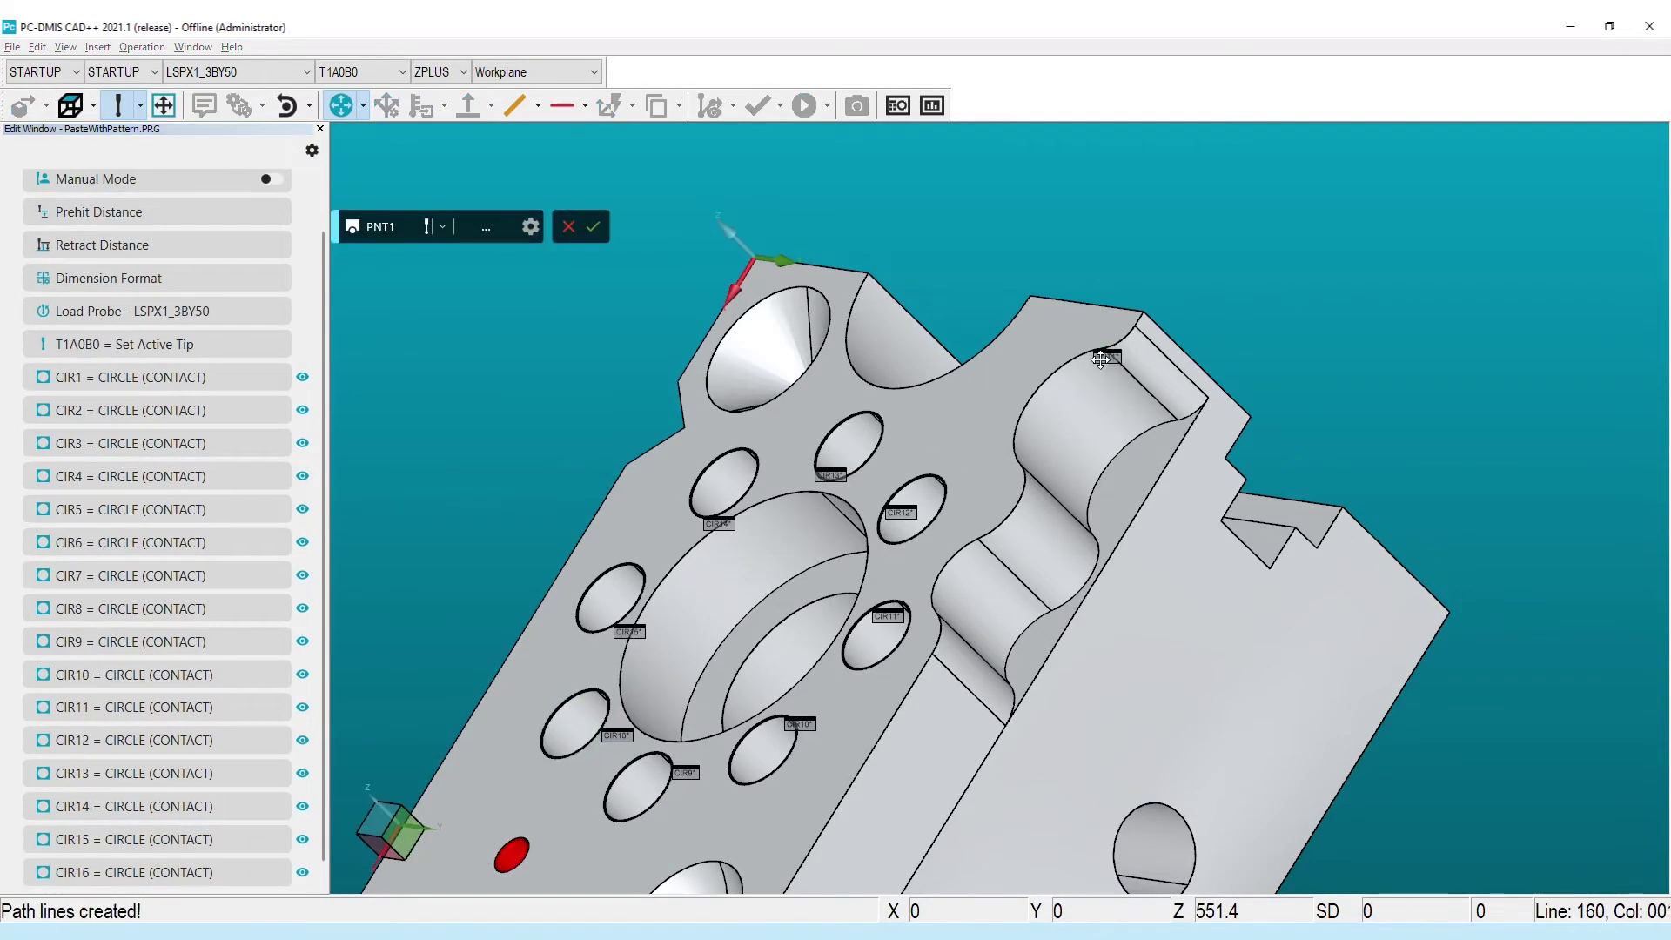
click(595, 229)
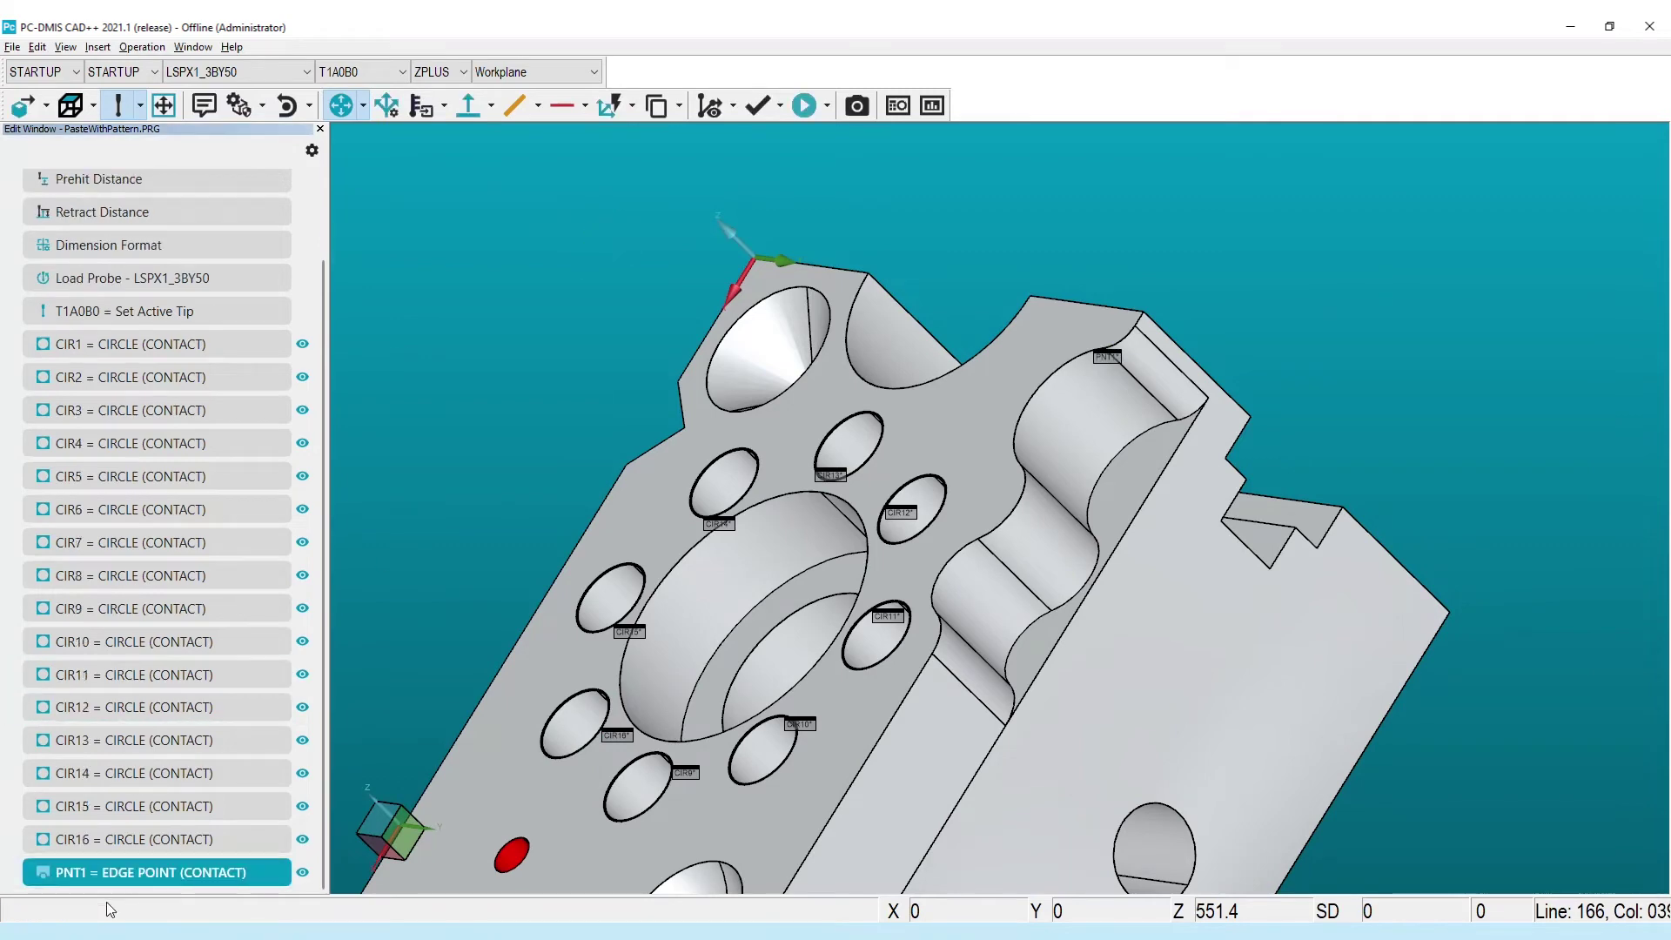
right_click(134, 874)
click(200, 538)
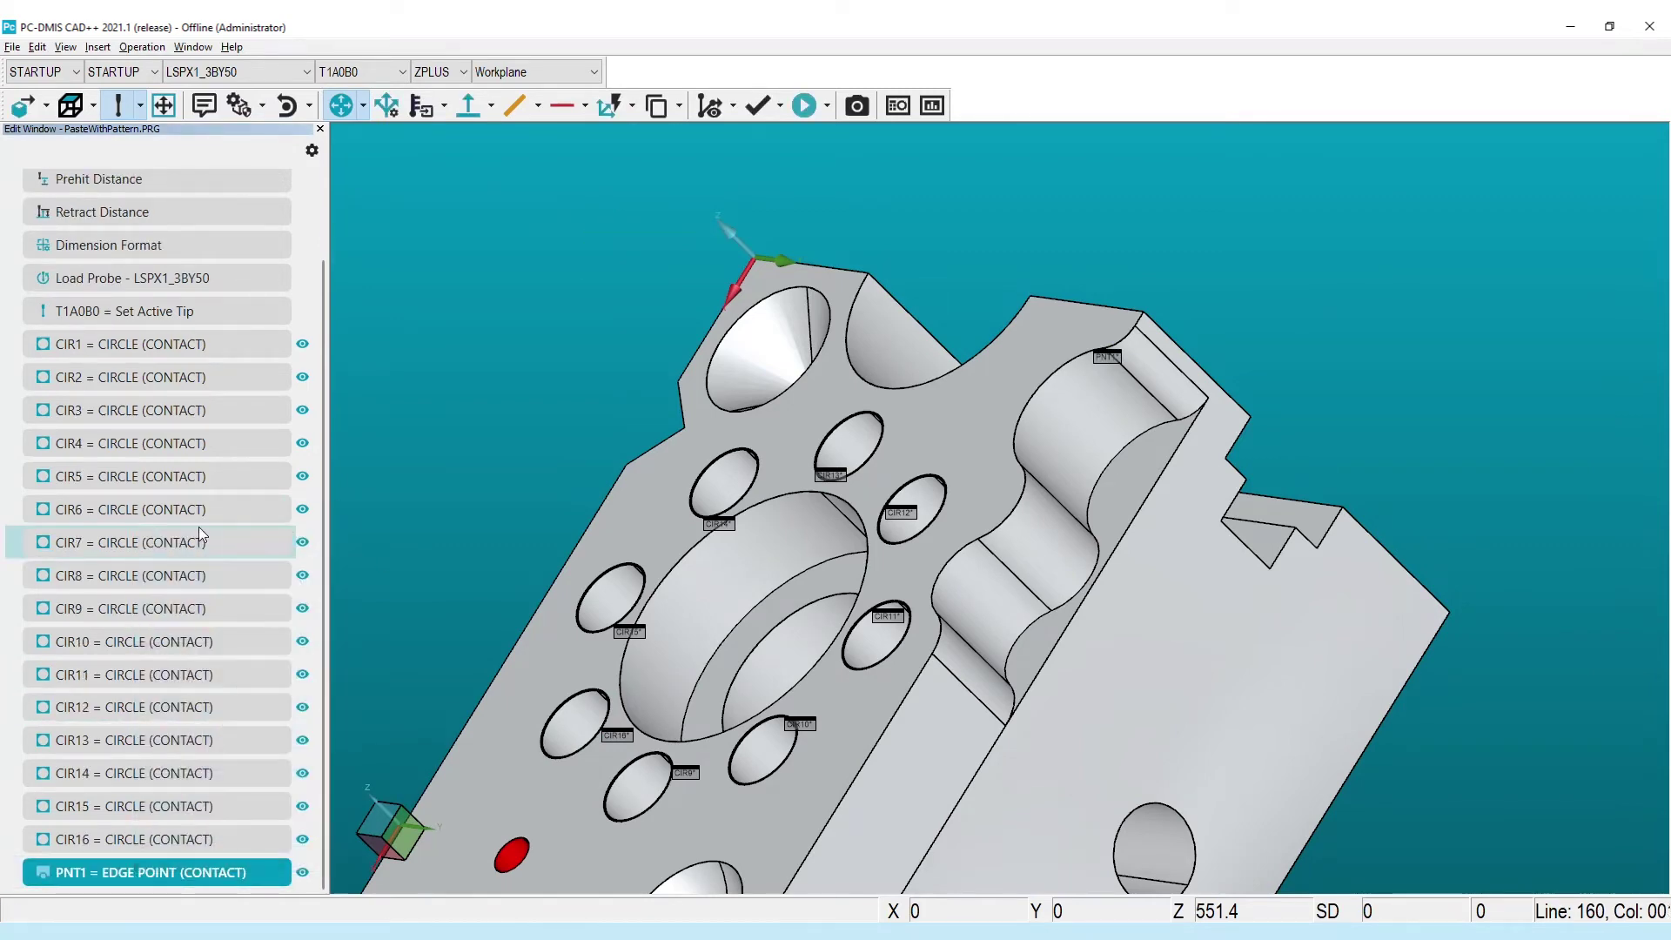
- Set up a curve pattern for PNT1 along the wavy slot edge, previewed at step 10
click(38, 45)
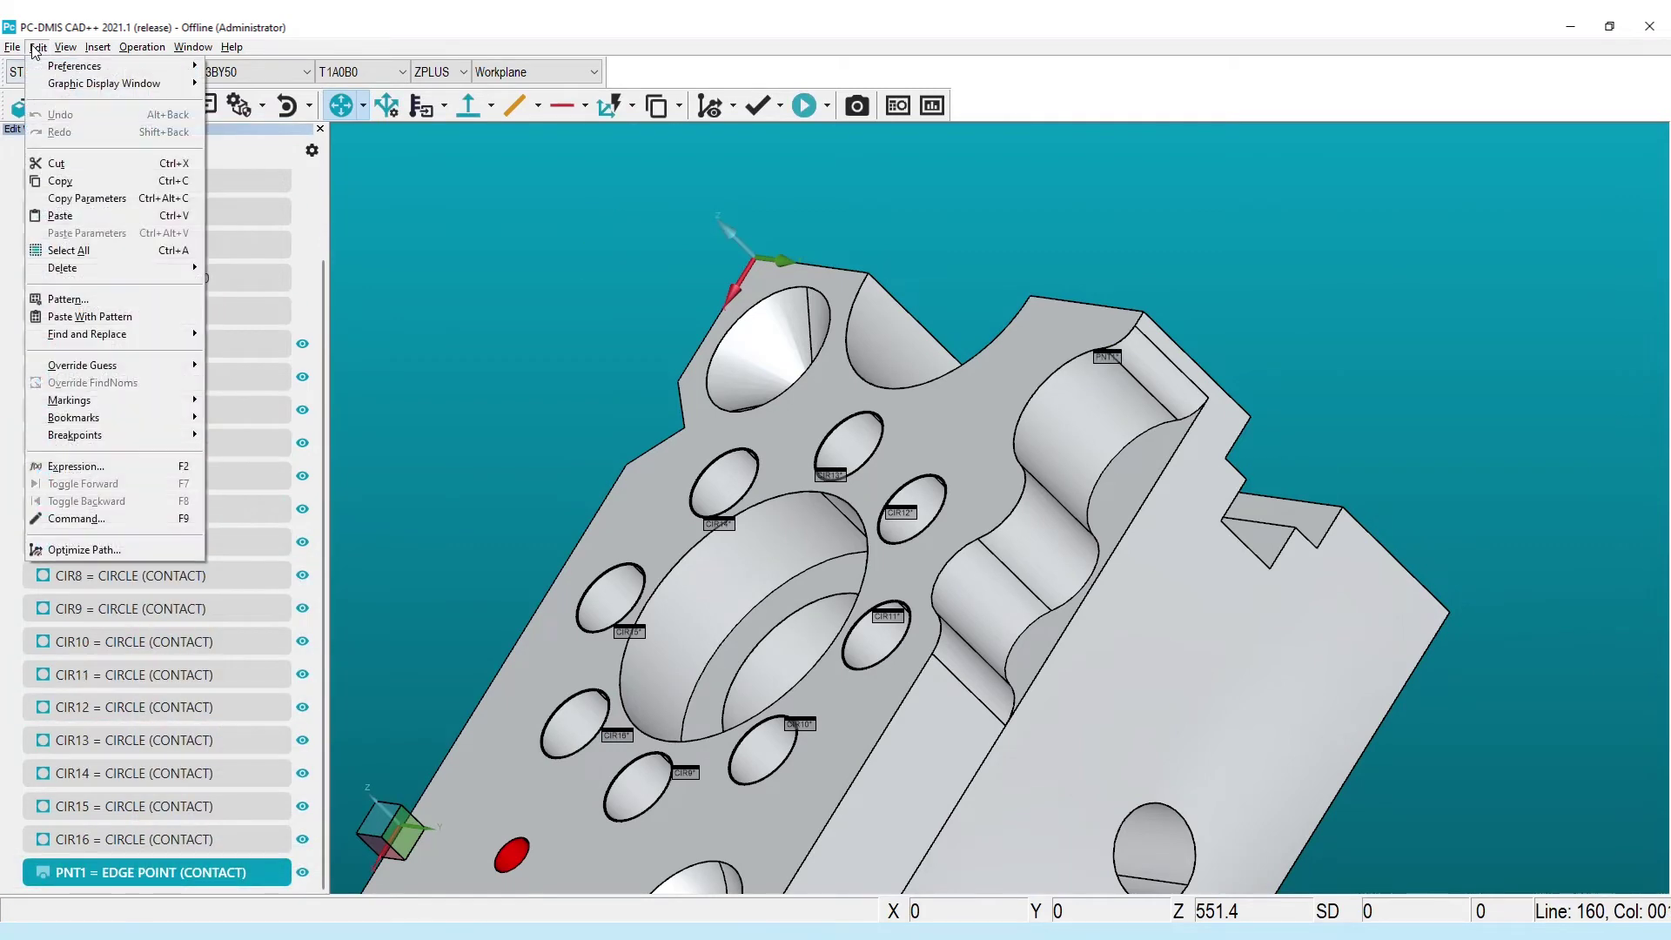
click(83, 298)
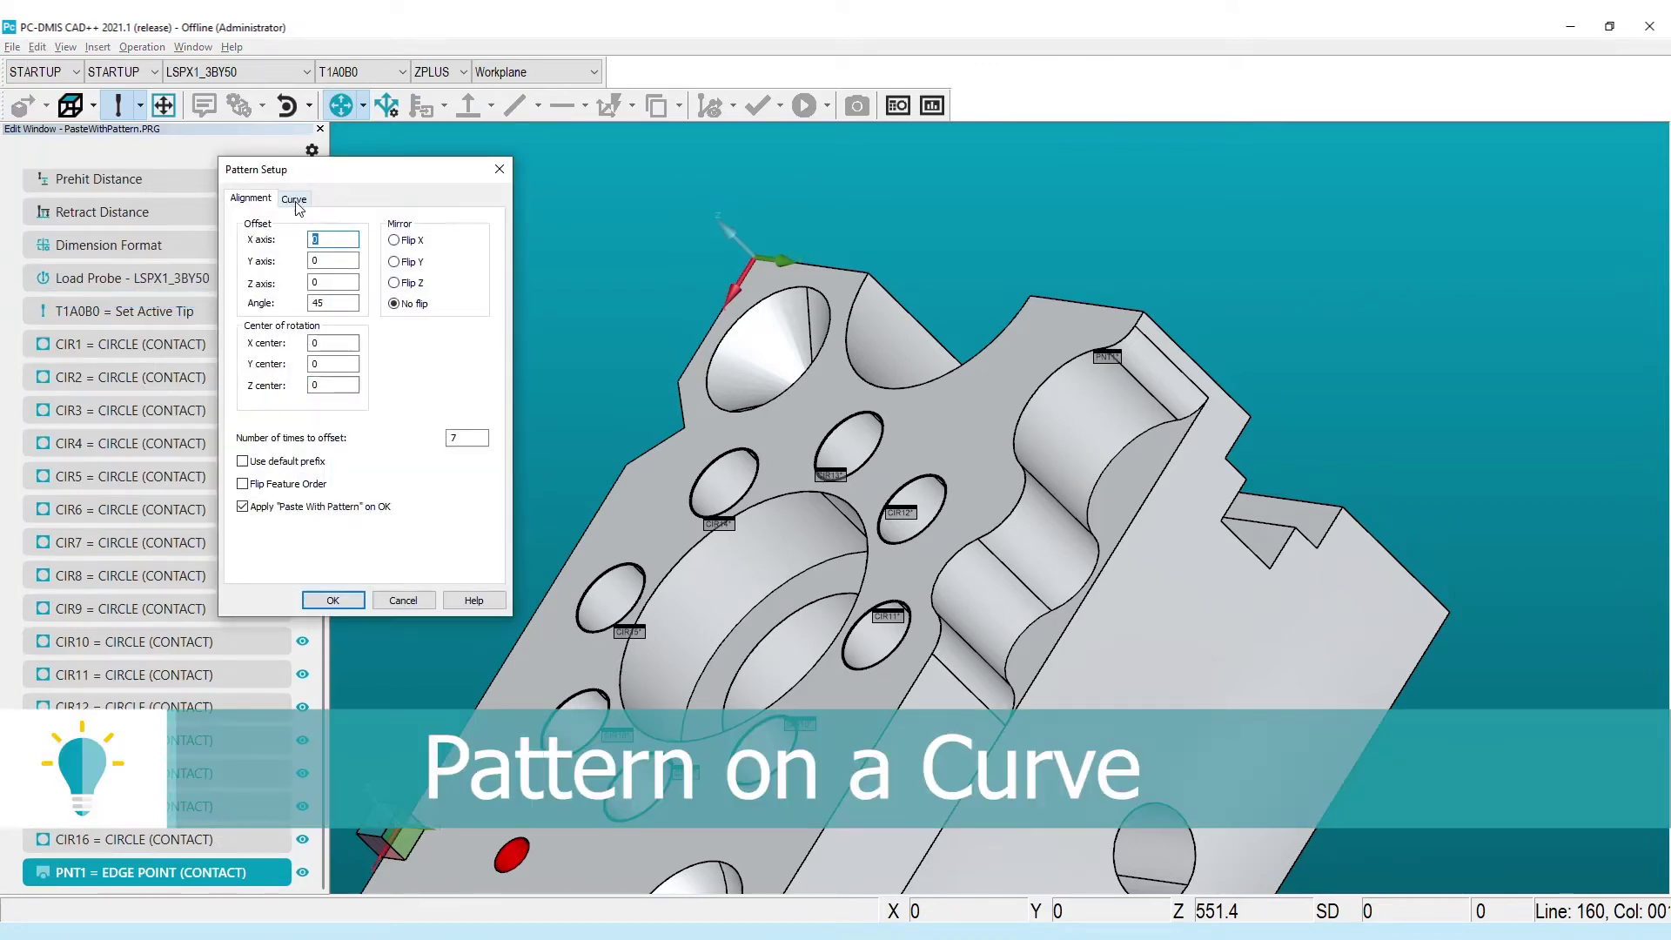
click(293, 199)
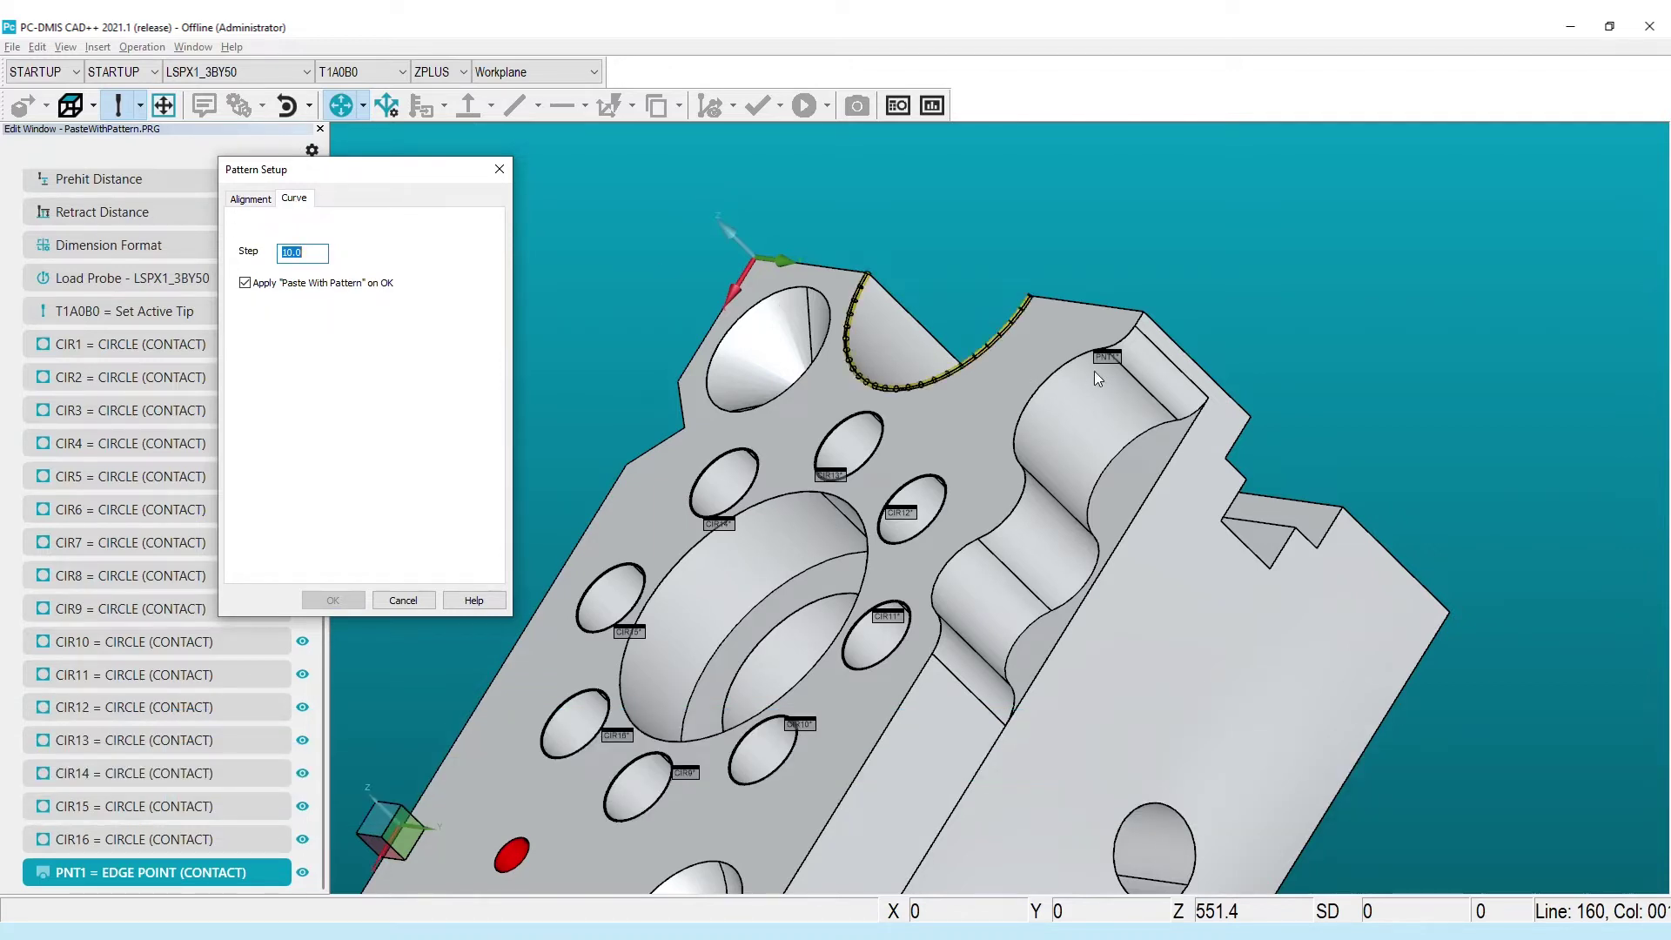
click(1128, 341)
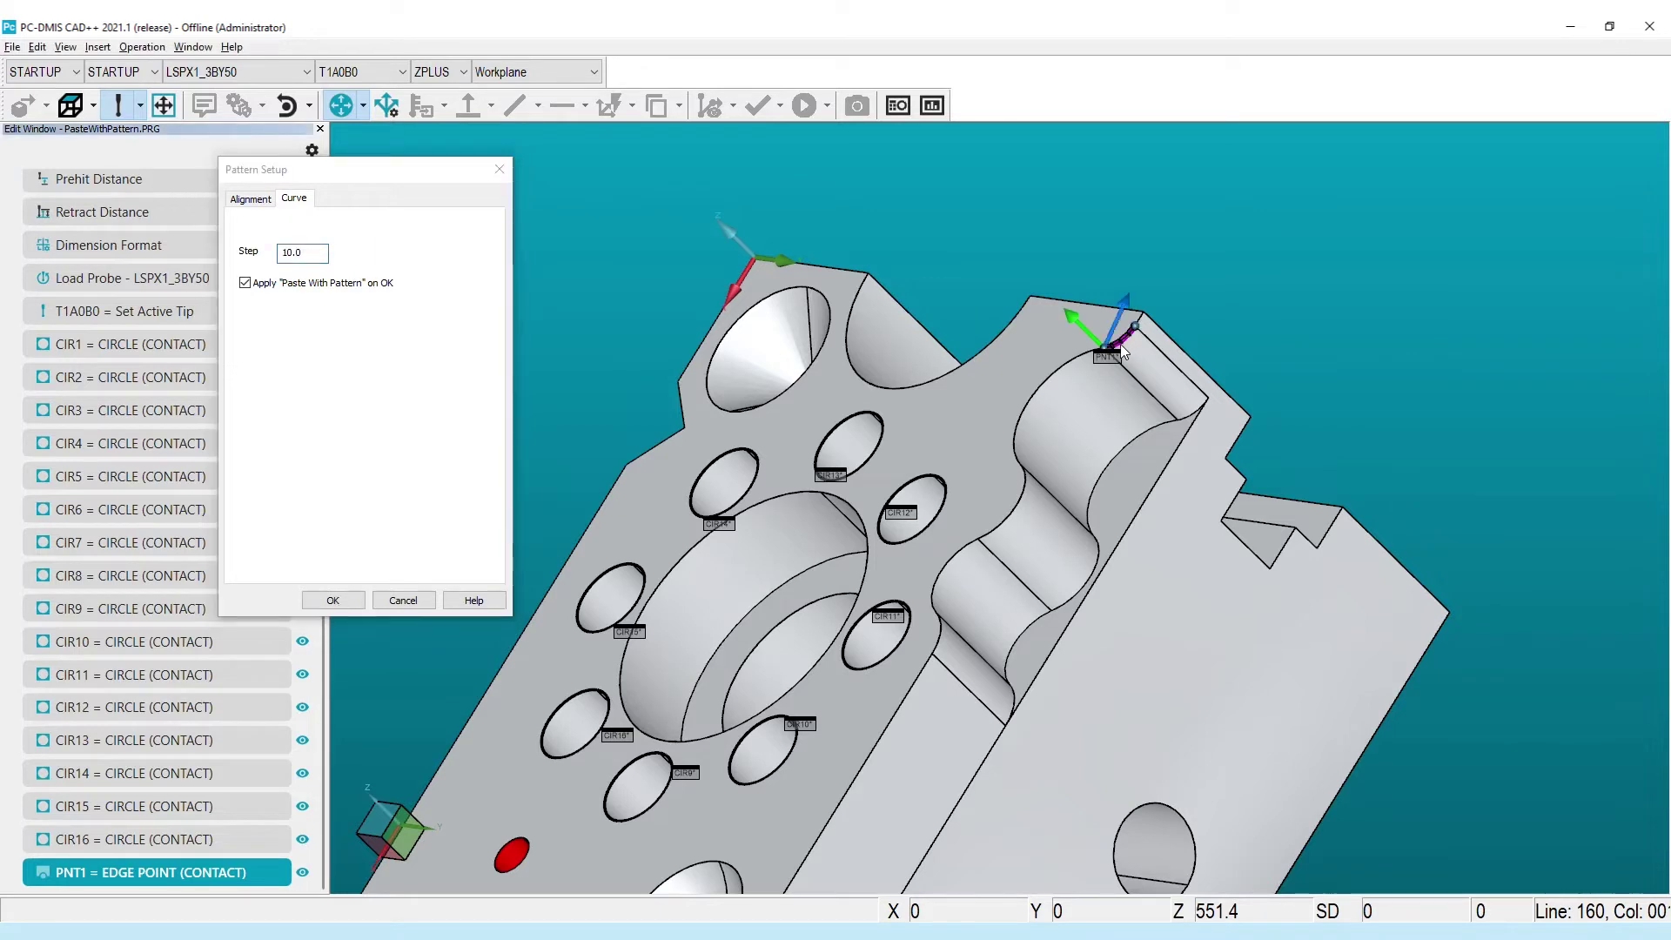
click(1073, 364)
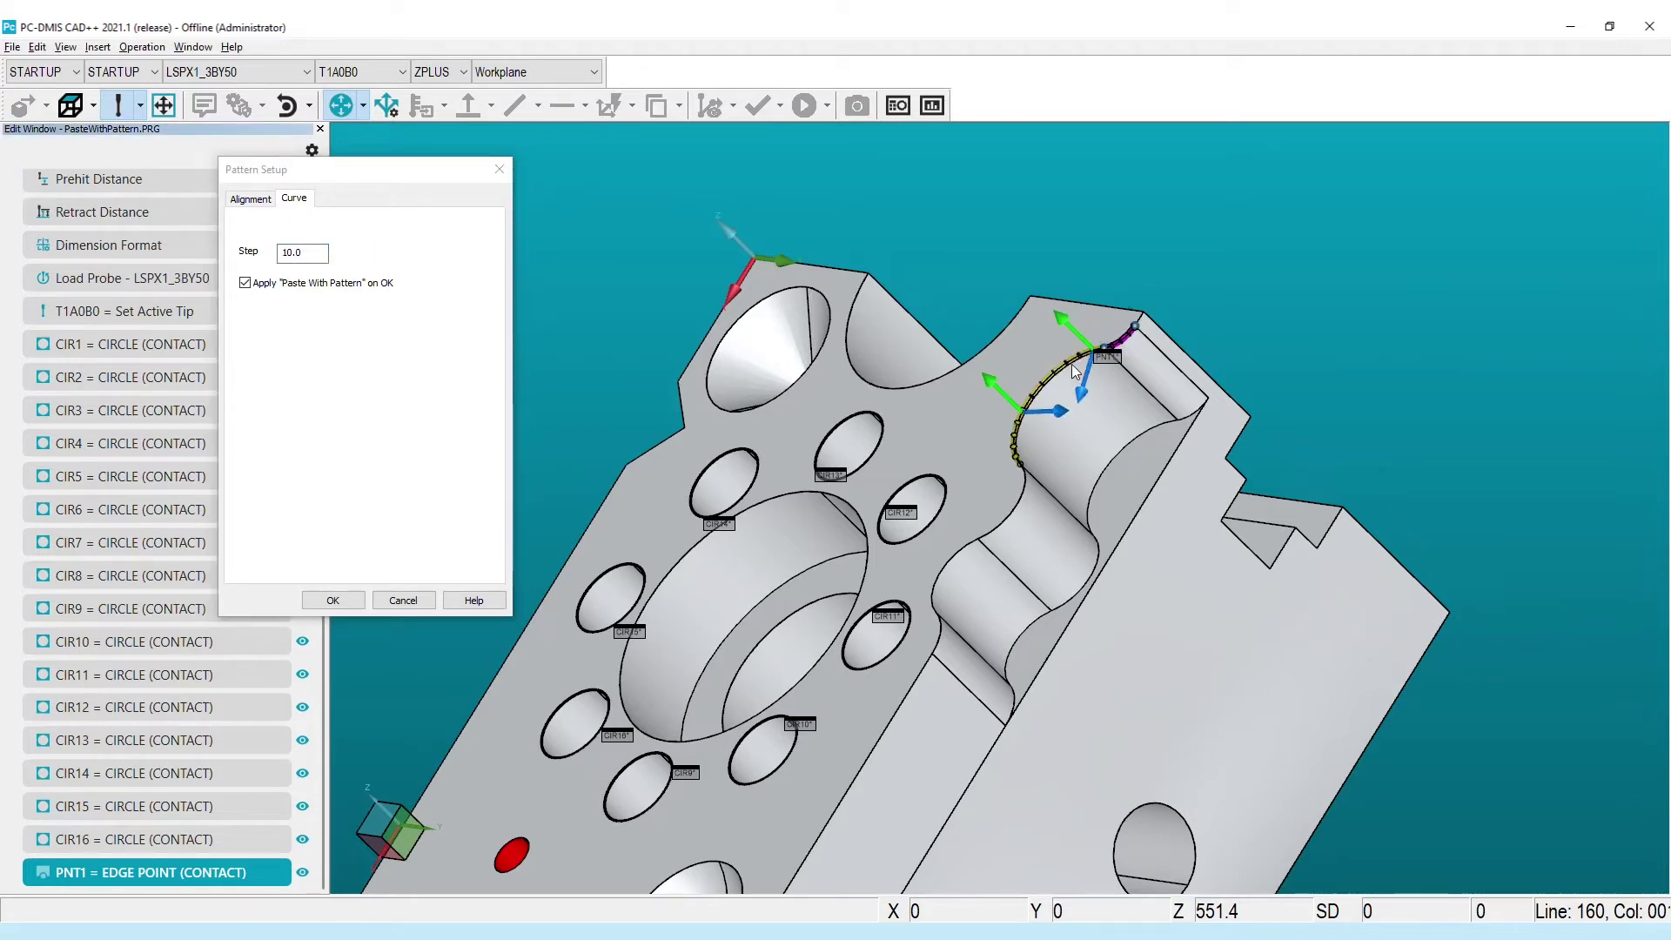
click(1022, 501)
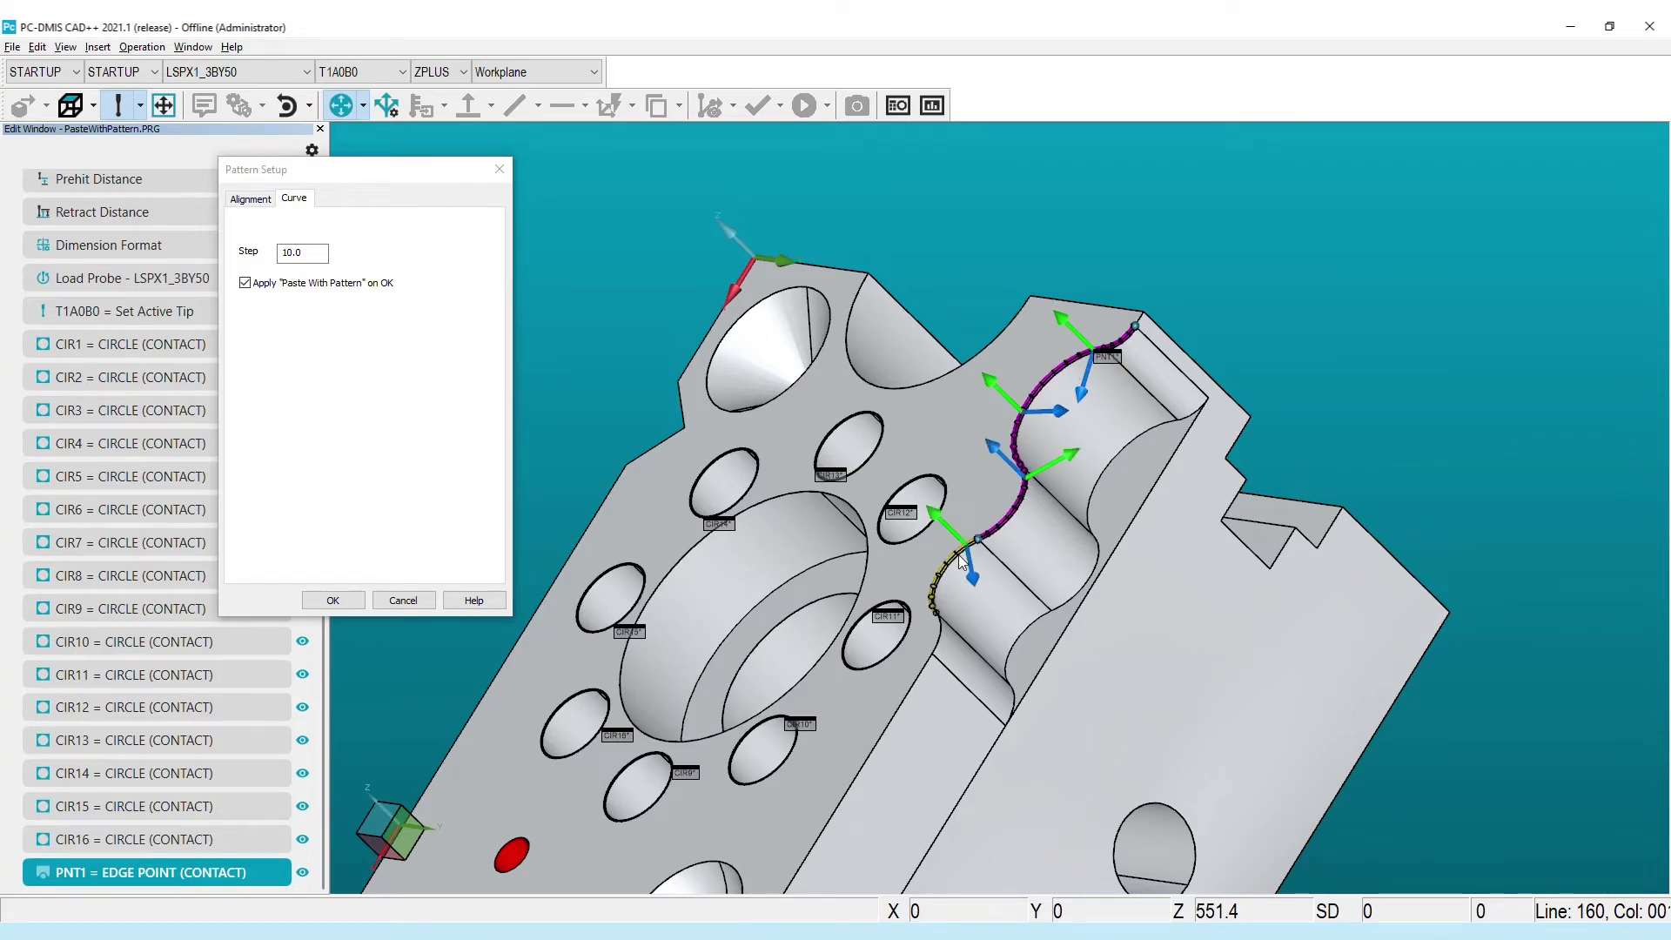
click(906, 696)
scroll(1135, 581, down, 3)
scroll(1022, 718, up, 3)
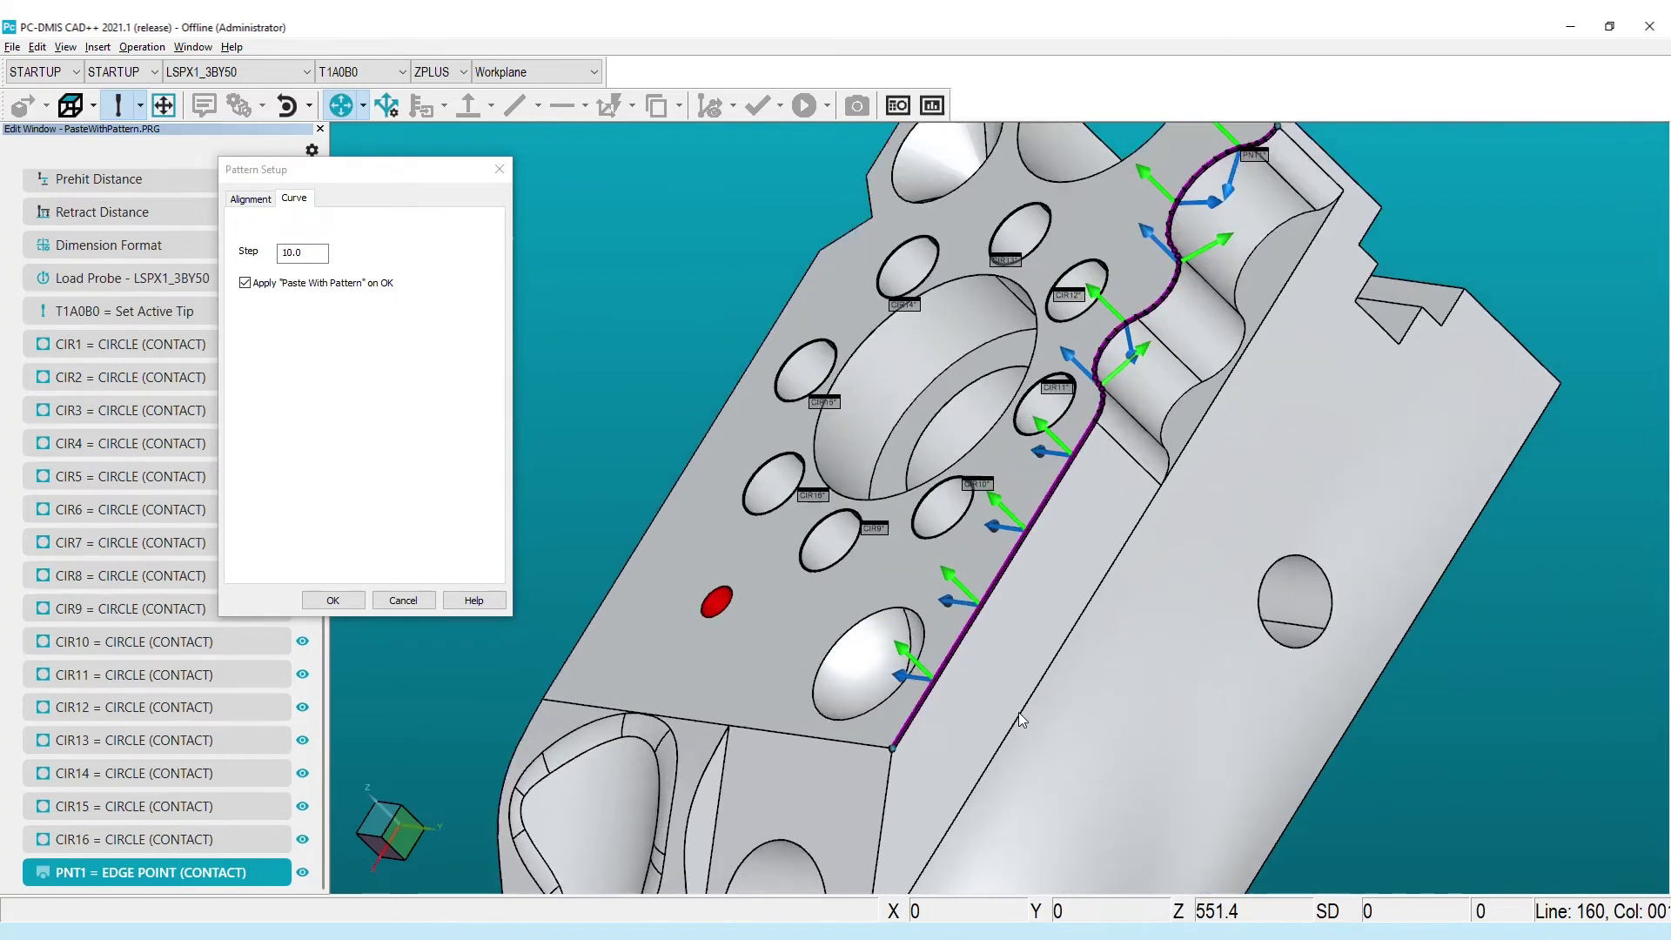
click(893, 754)
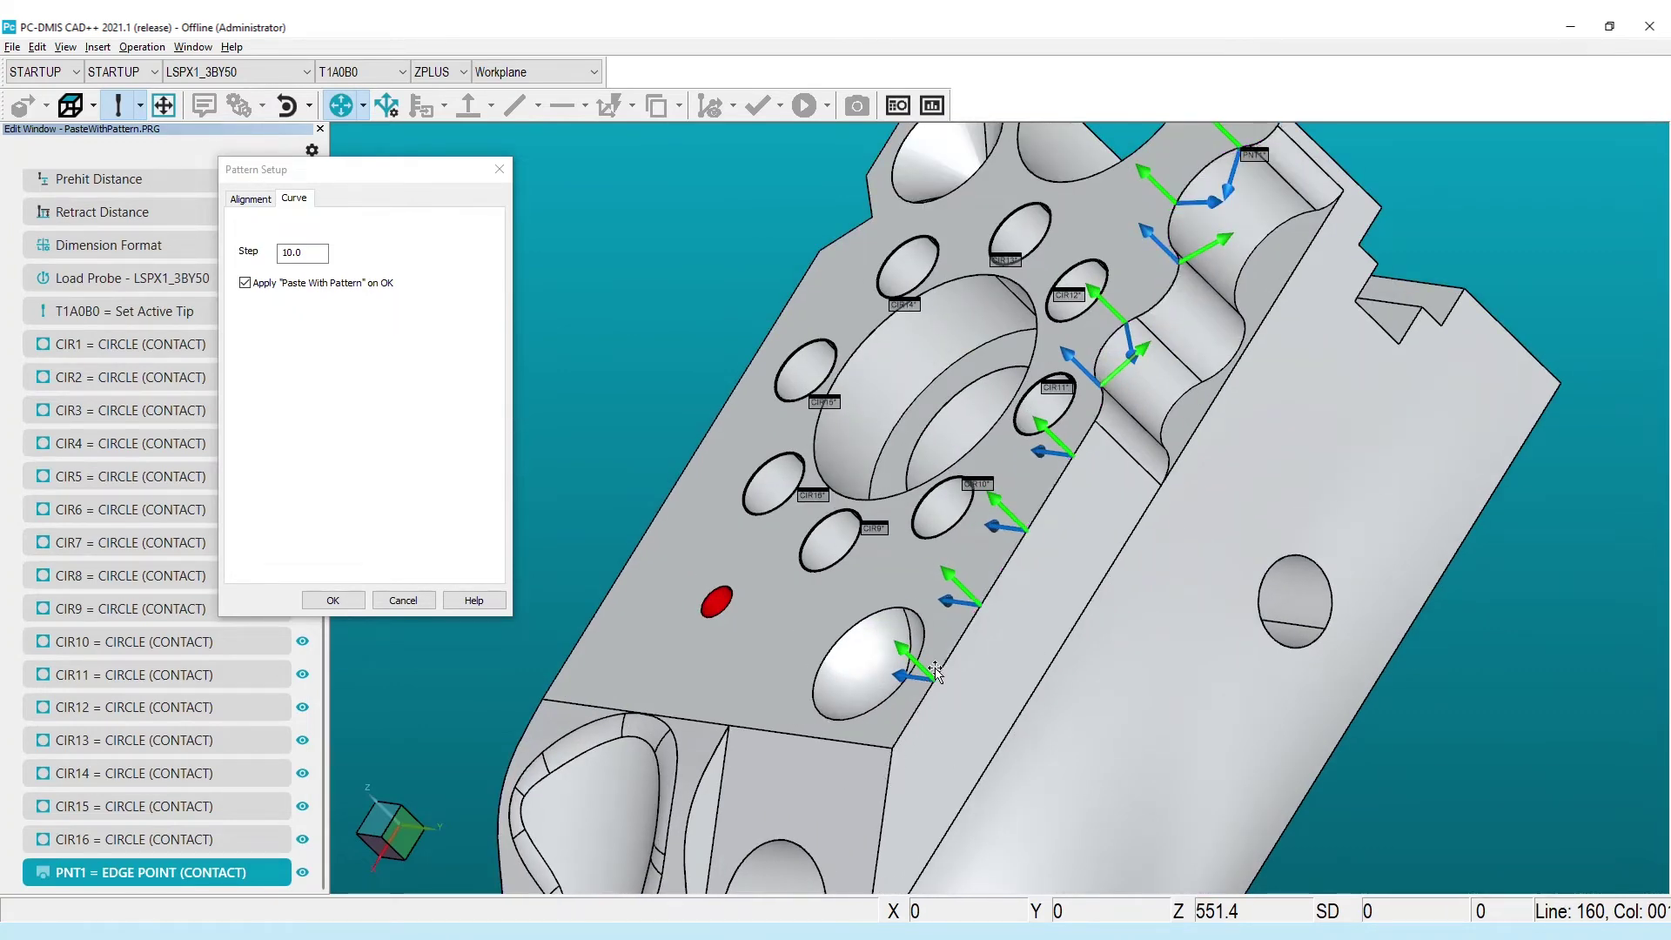
click(1060, 479)
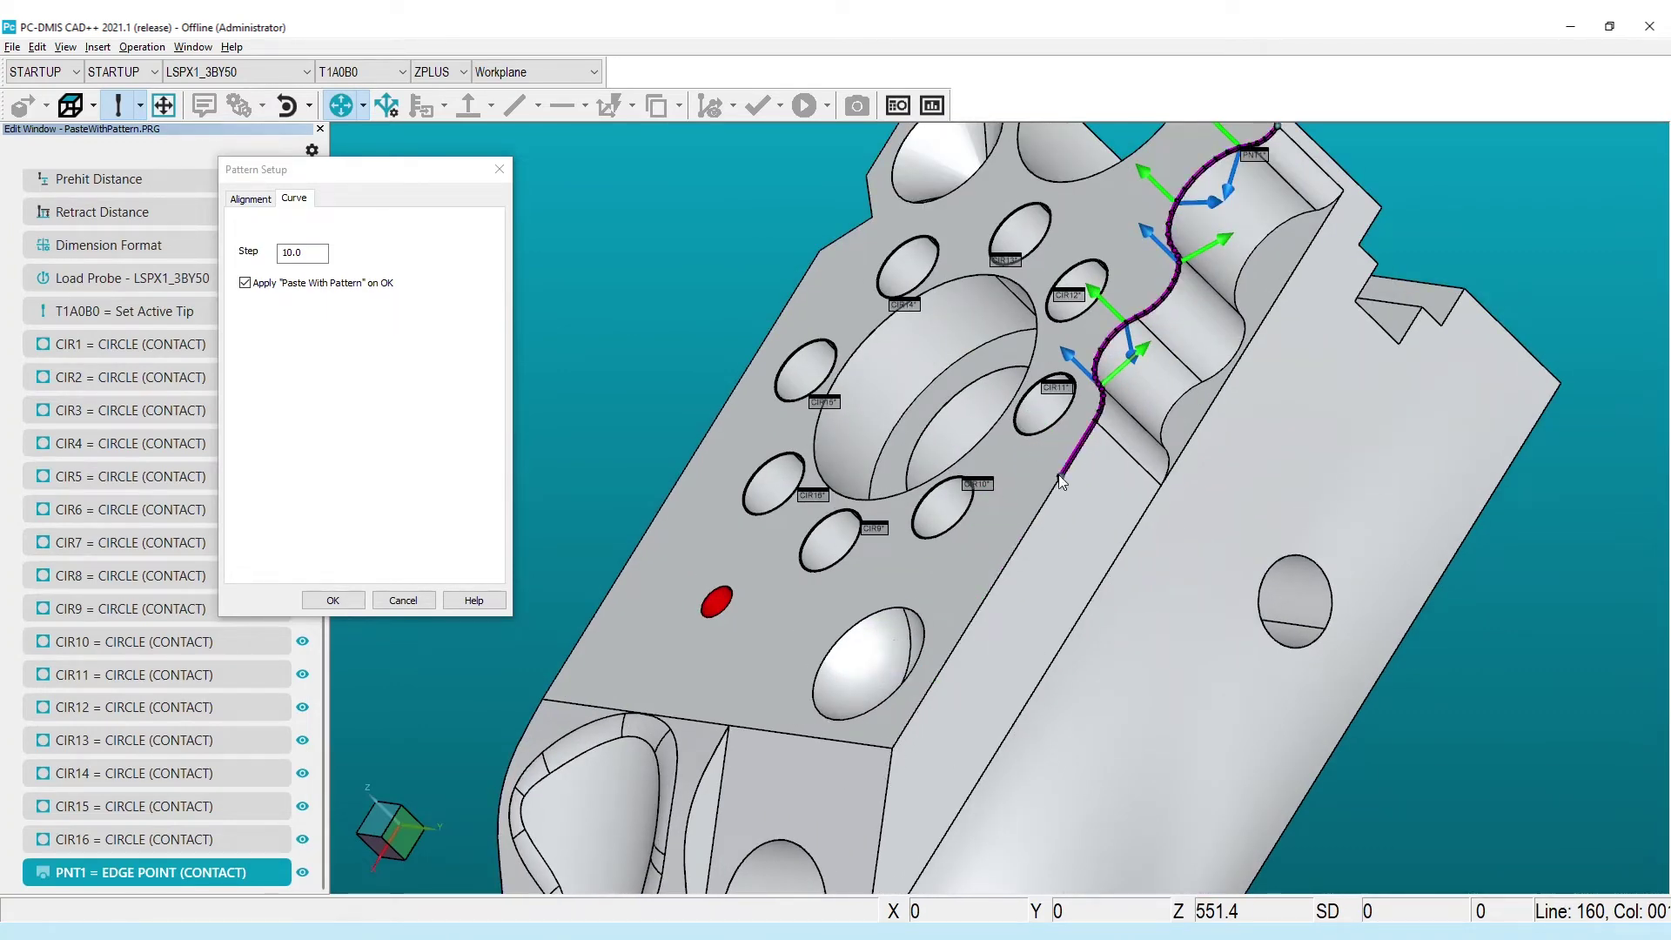
scroll(922, 312, down, 2)
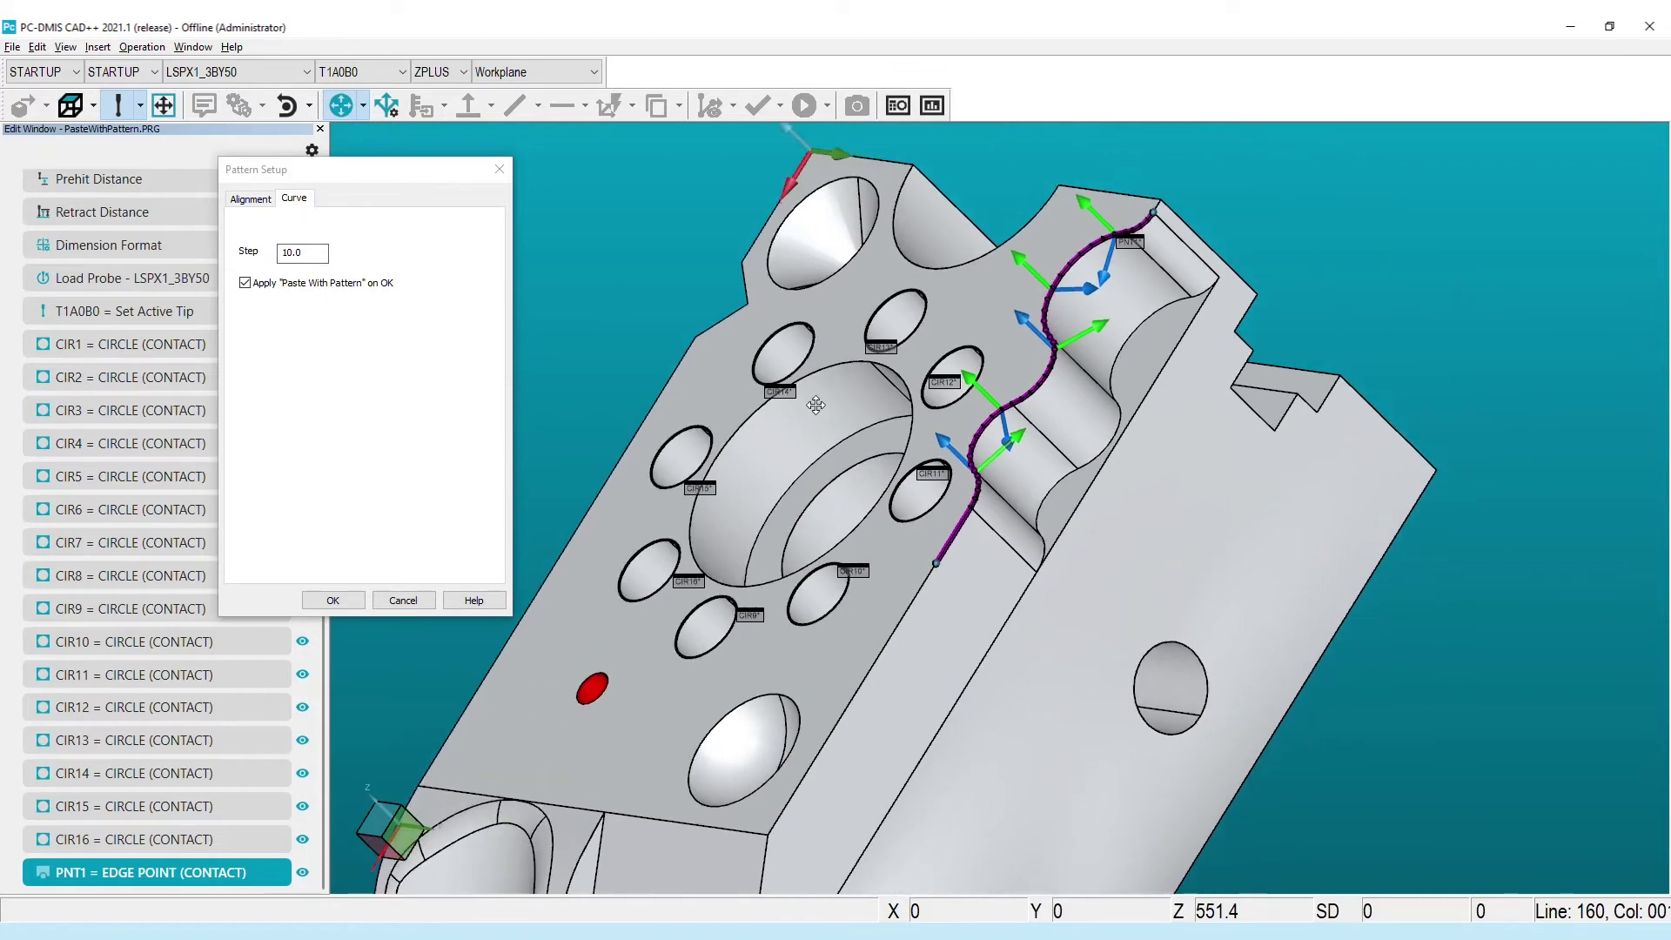
scroll(816, 481, up, 2)
scroll(816, 481, up, 2)
scroll(771, 451, up, 2)
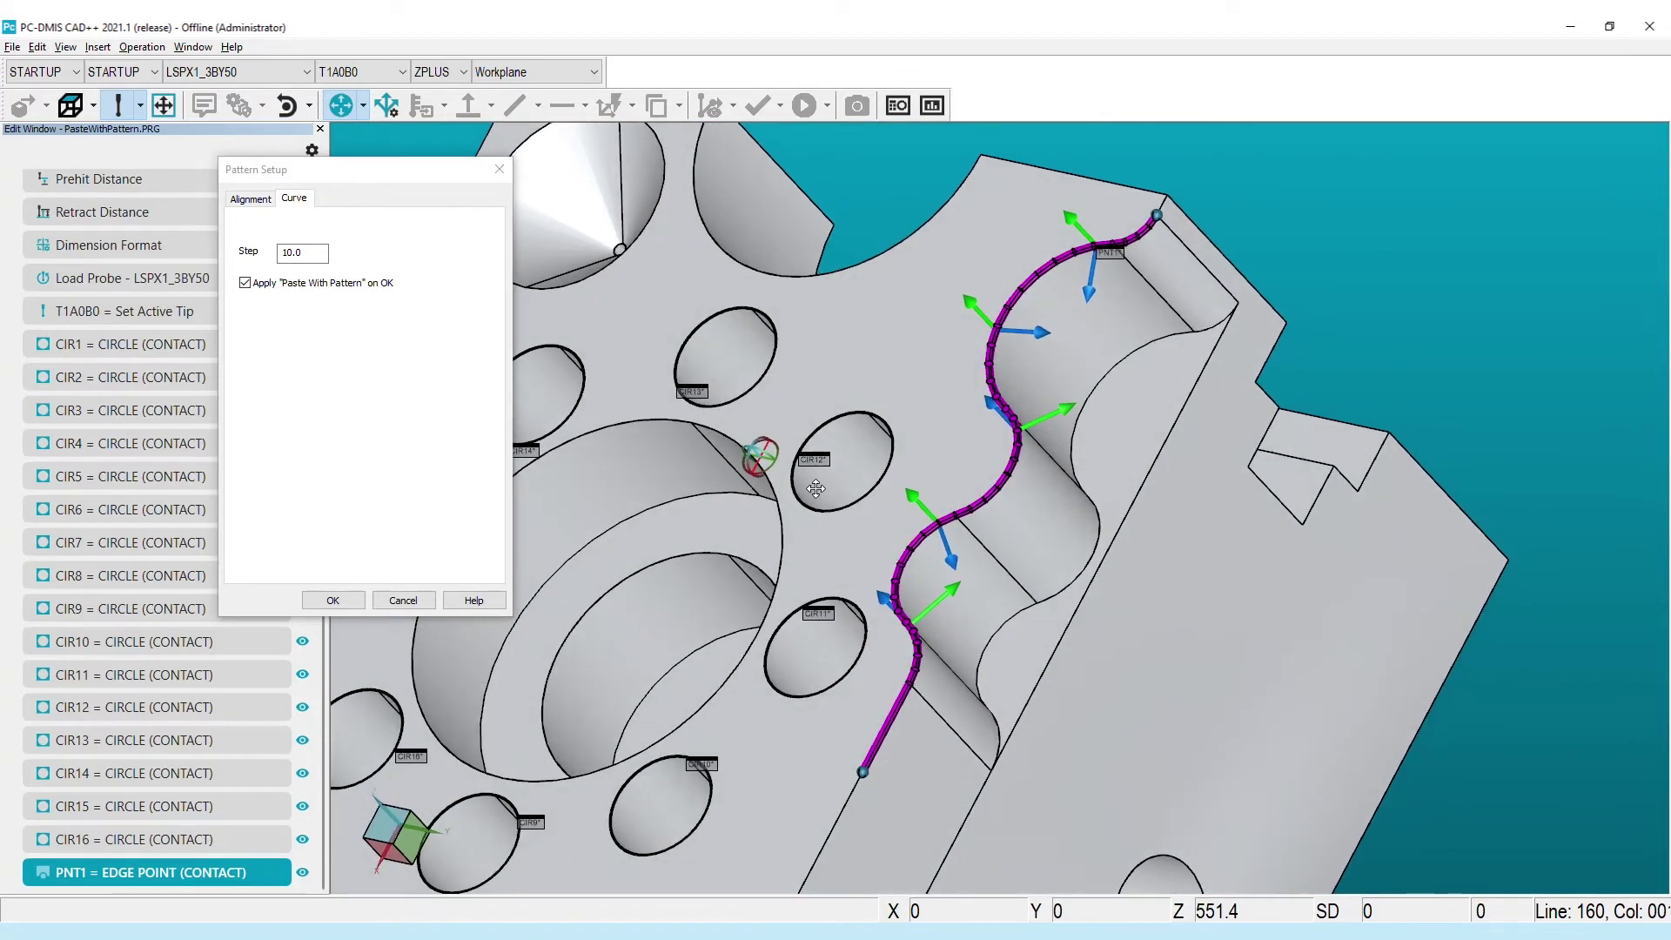
- Preview a step of 5, then settle on step 15 and accept, creating PNT2–PNT4
drag(315, 255, 271, 259)
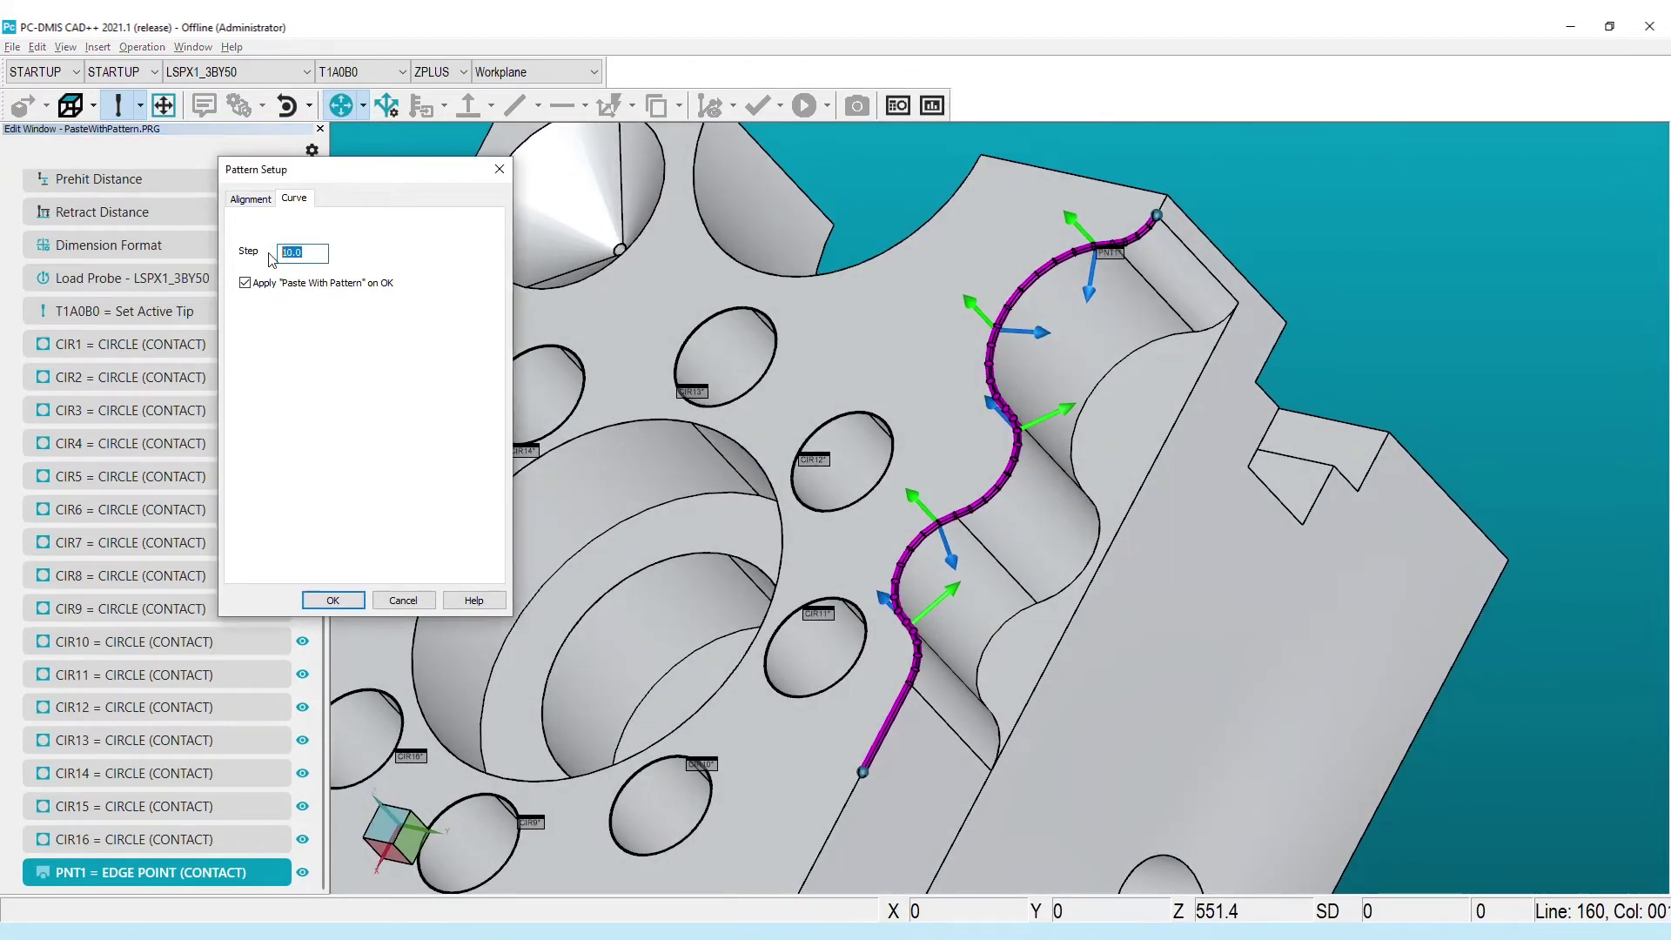
text(5)
key(Tab)
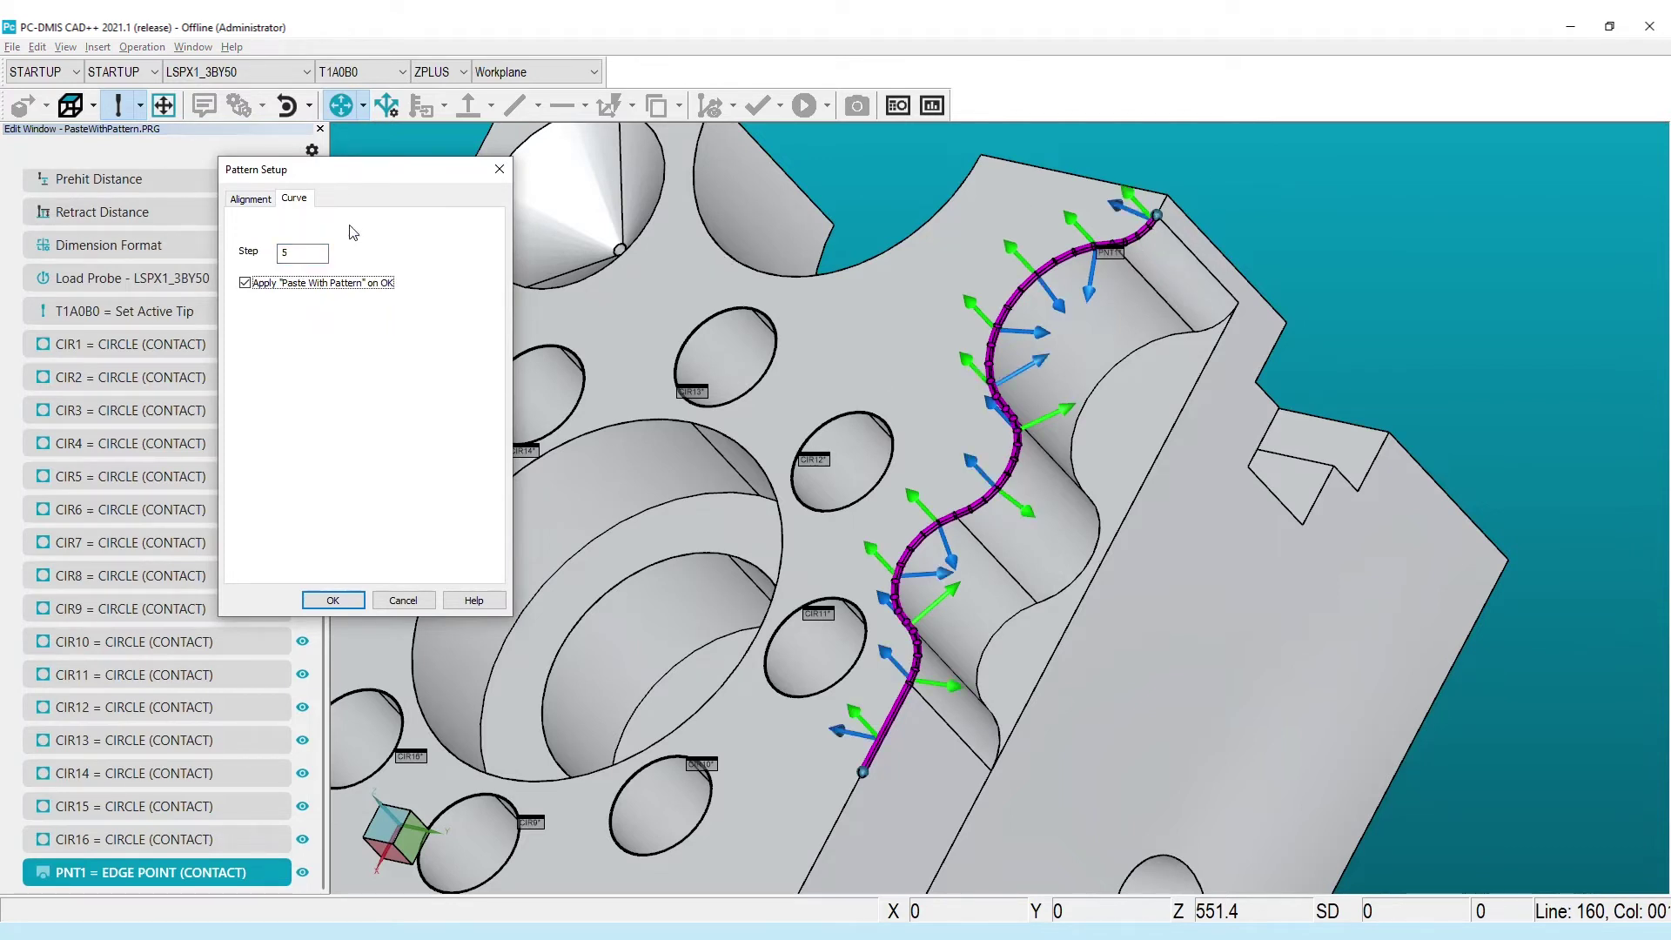
key(shift+Tab)
text(15)
key(Tab)
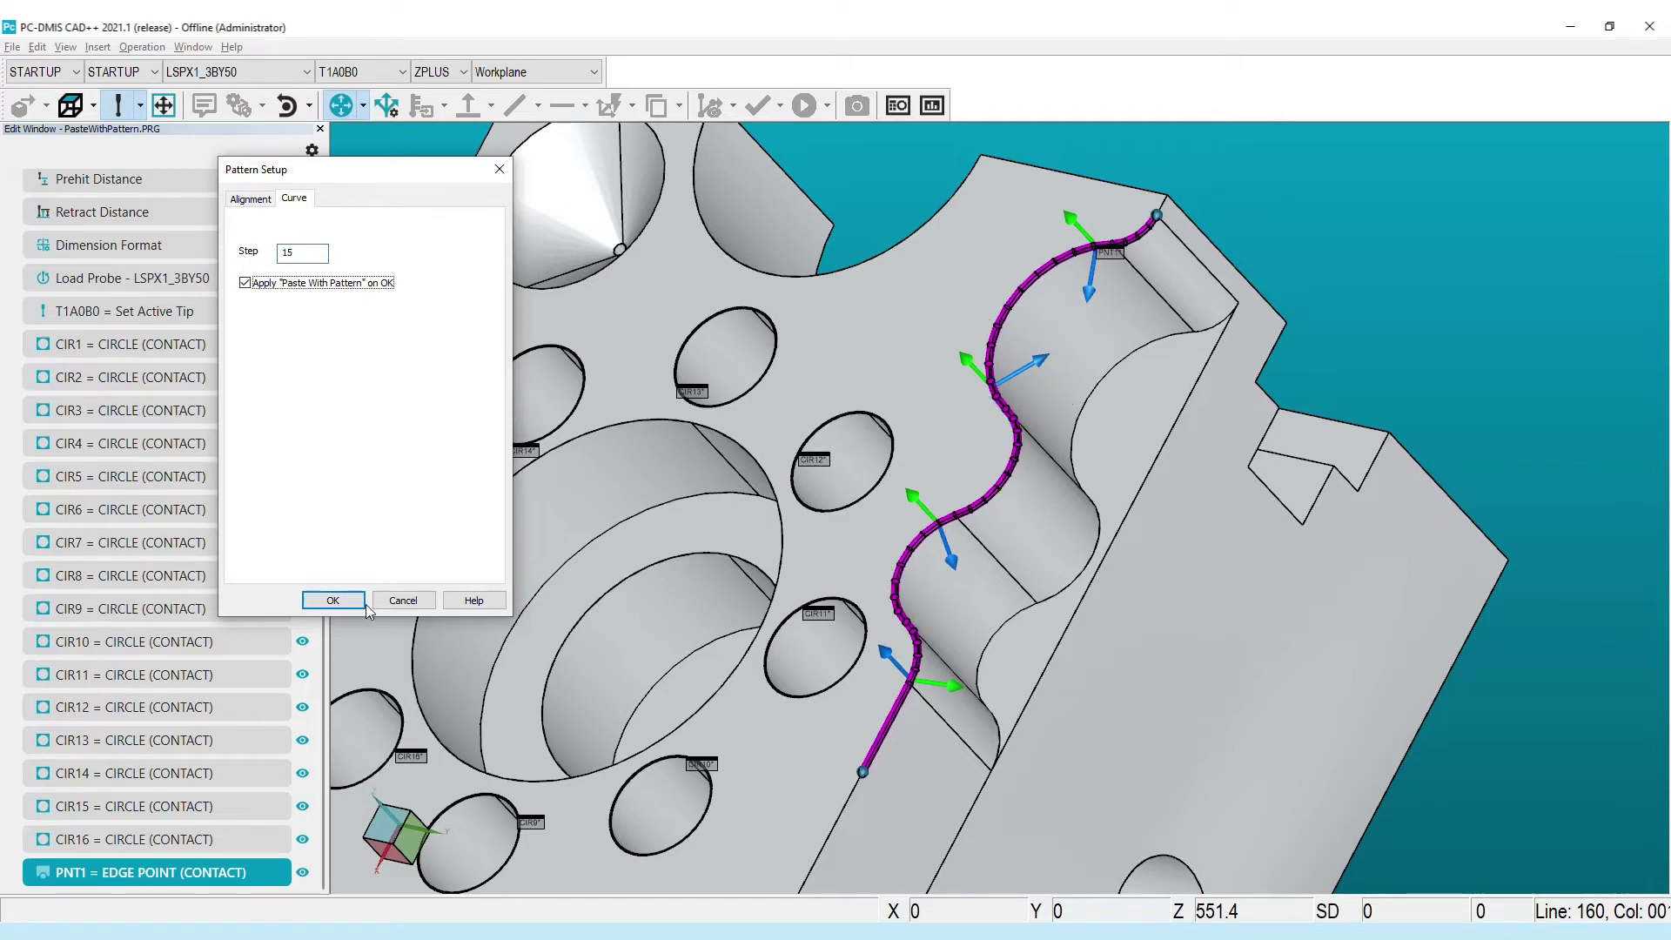
click(333, 600)
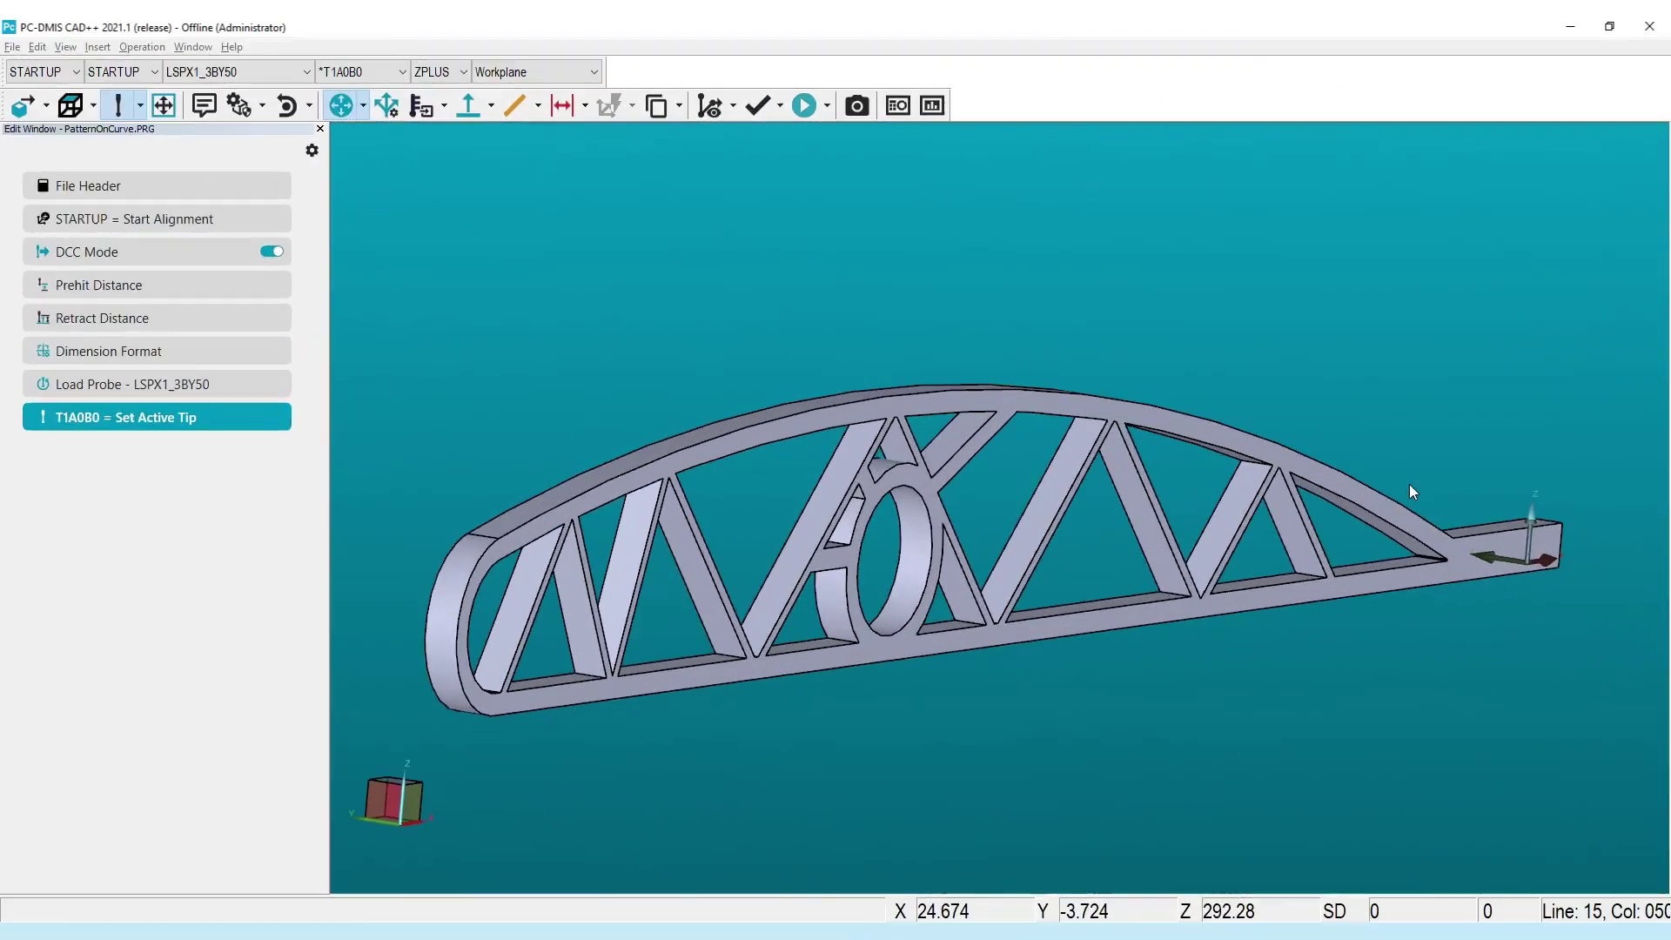
- Place vector point PNT1 on the truss's right end and PNT2 on its top face
drag(1410, 492, 1605, 623)
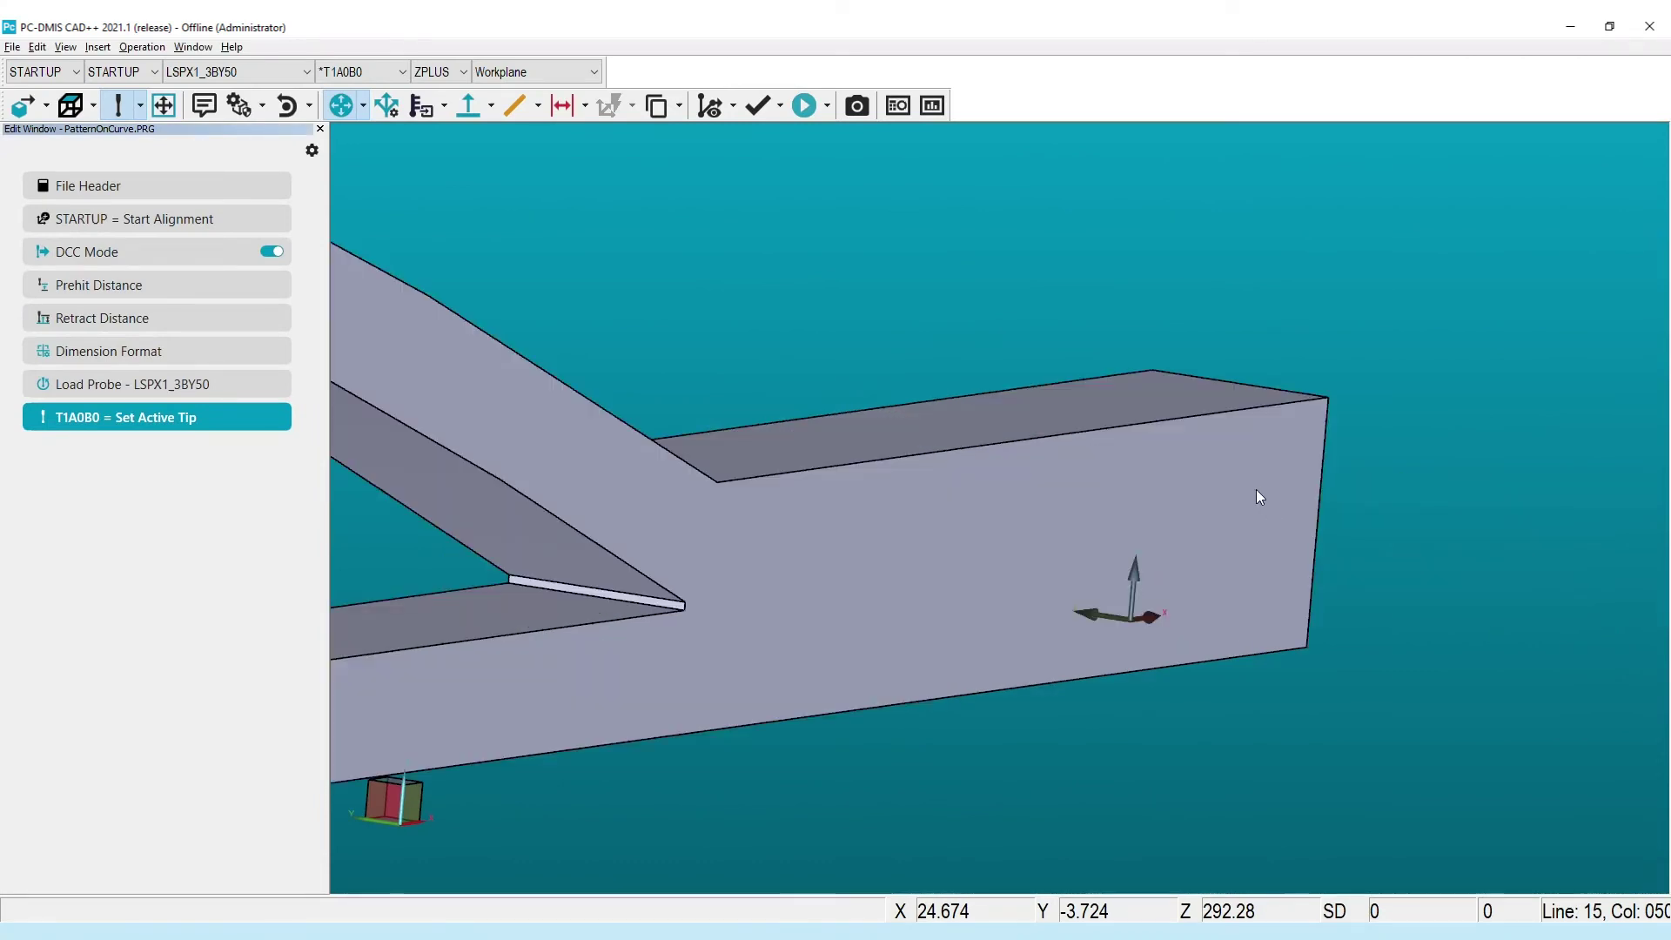
click(1205, 445)
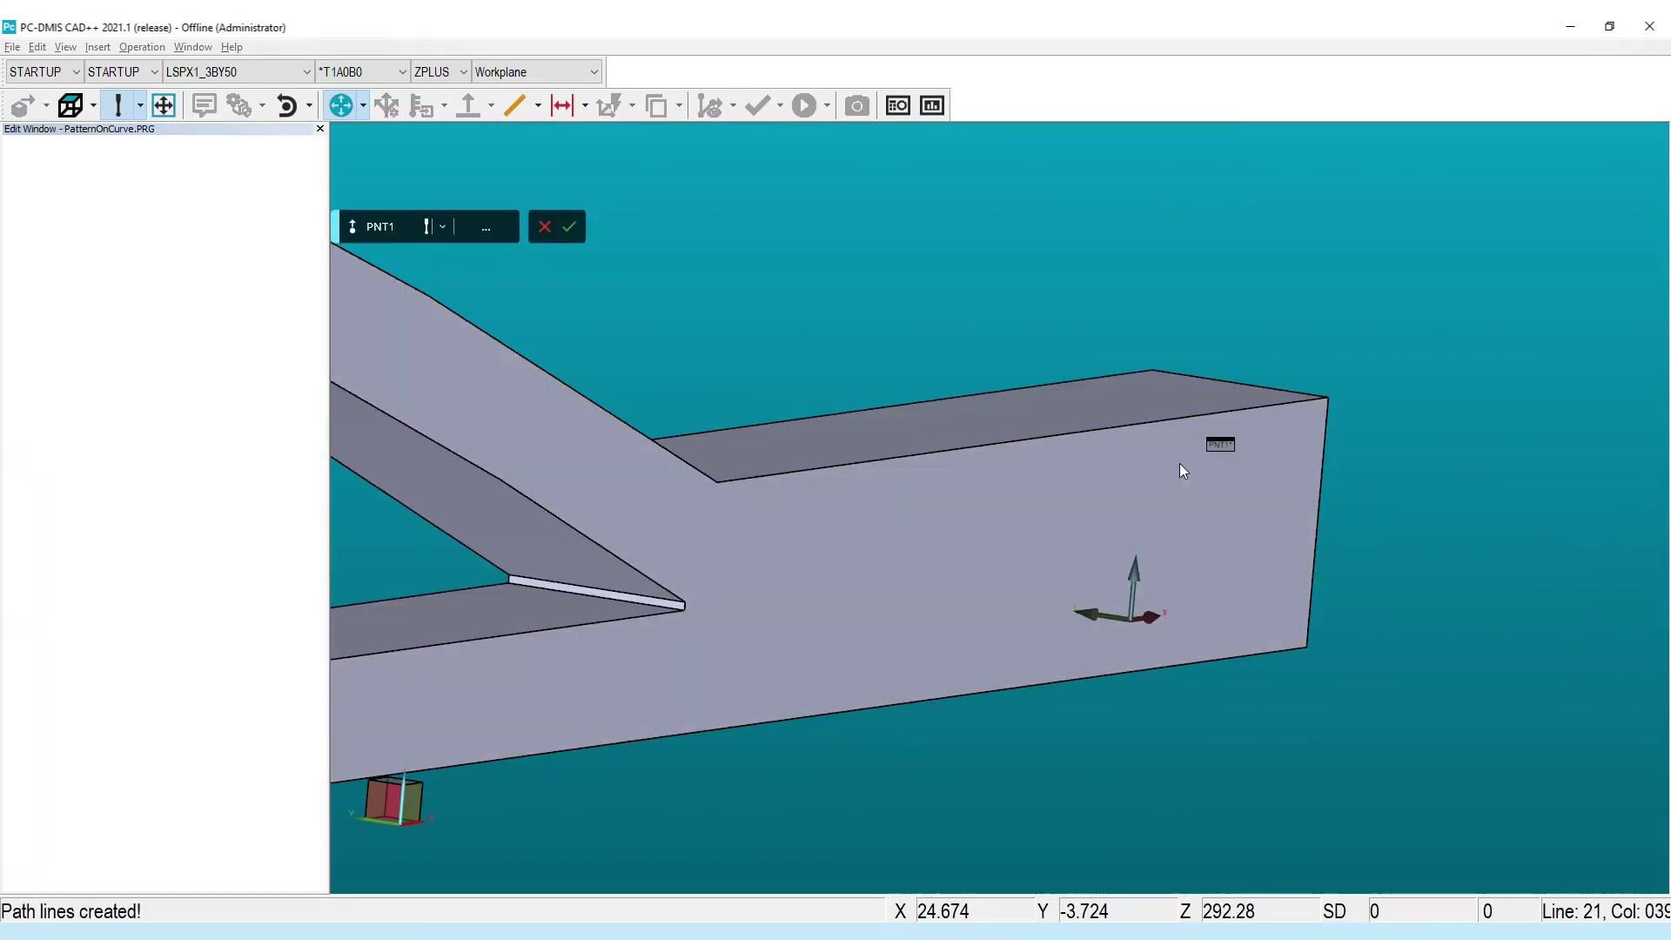
middle_drag(951, 425, 1282, 480)
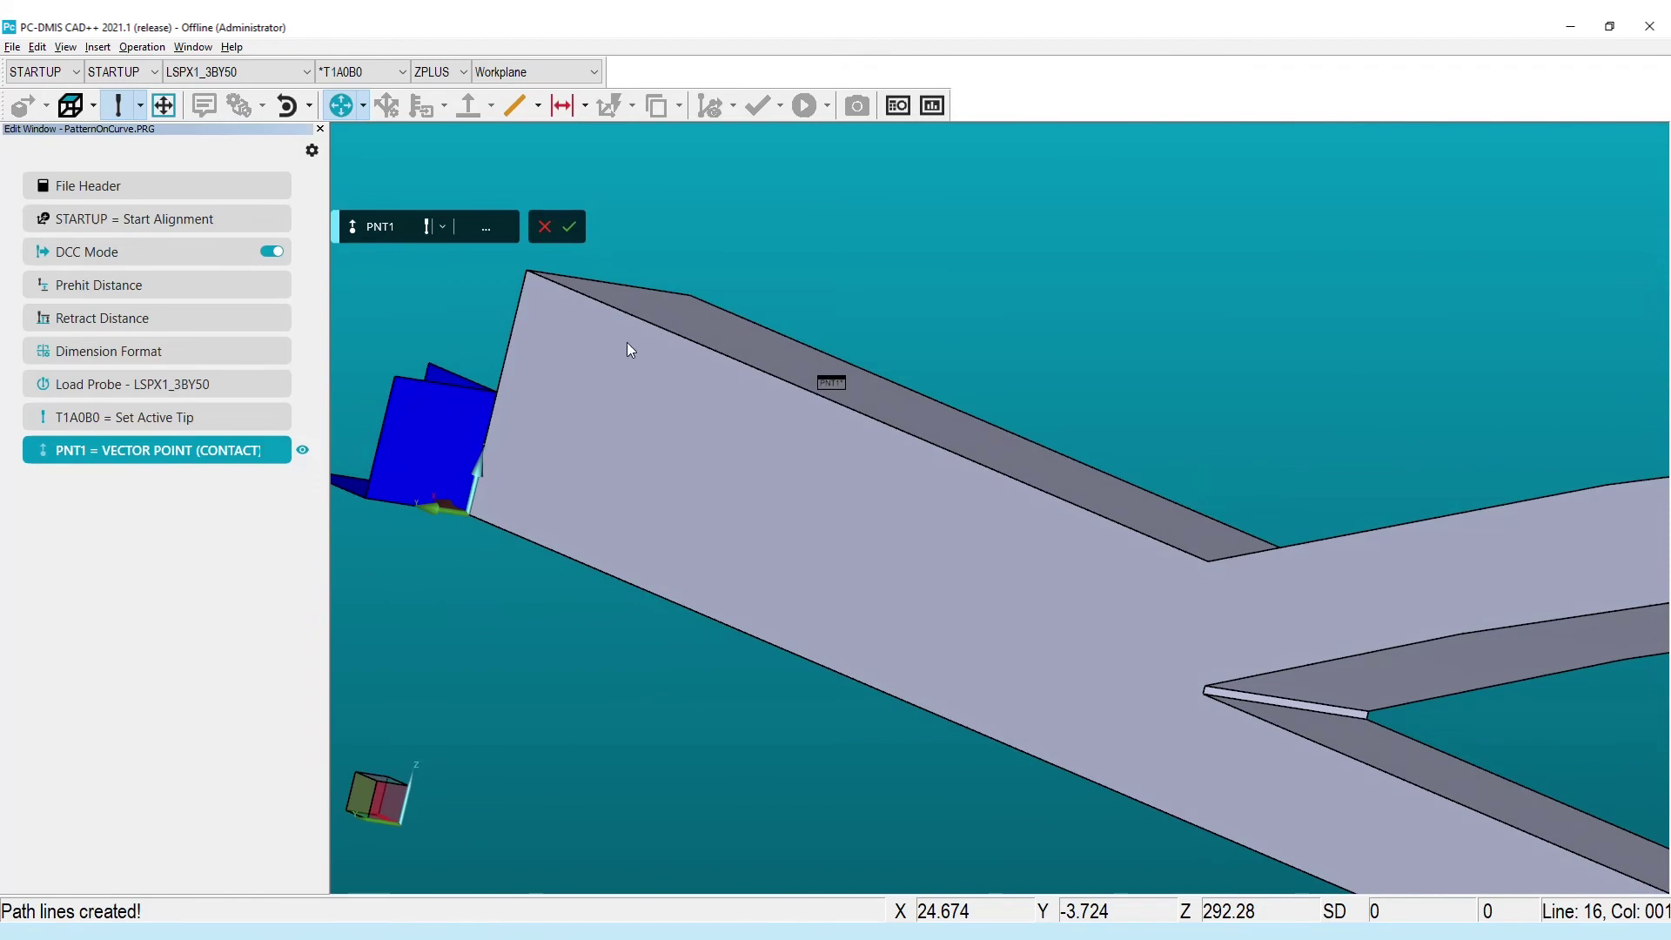
click(659, 352)
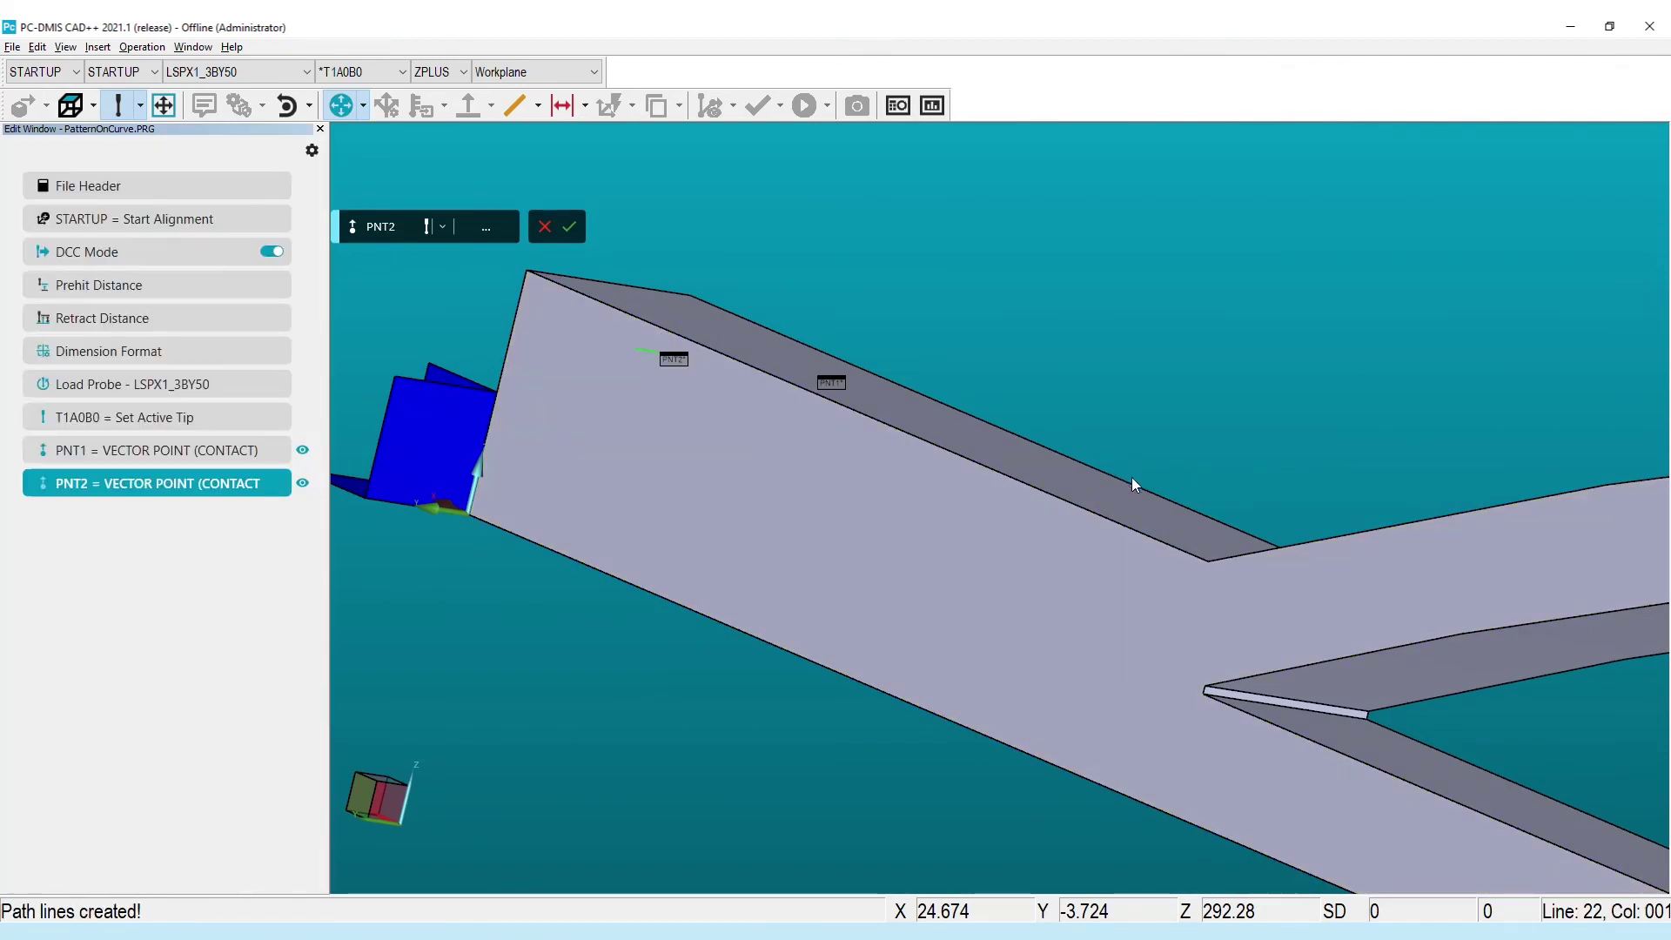
mouse_move(1132, 477)
middle_down()
mouse_move(836, 484)
mouse_move(783, 419)
middle_up()
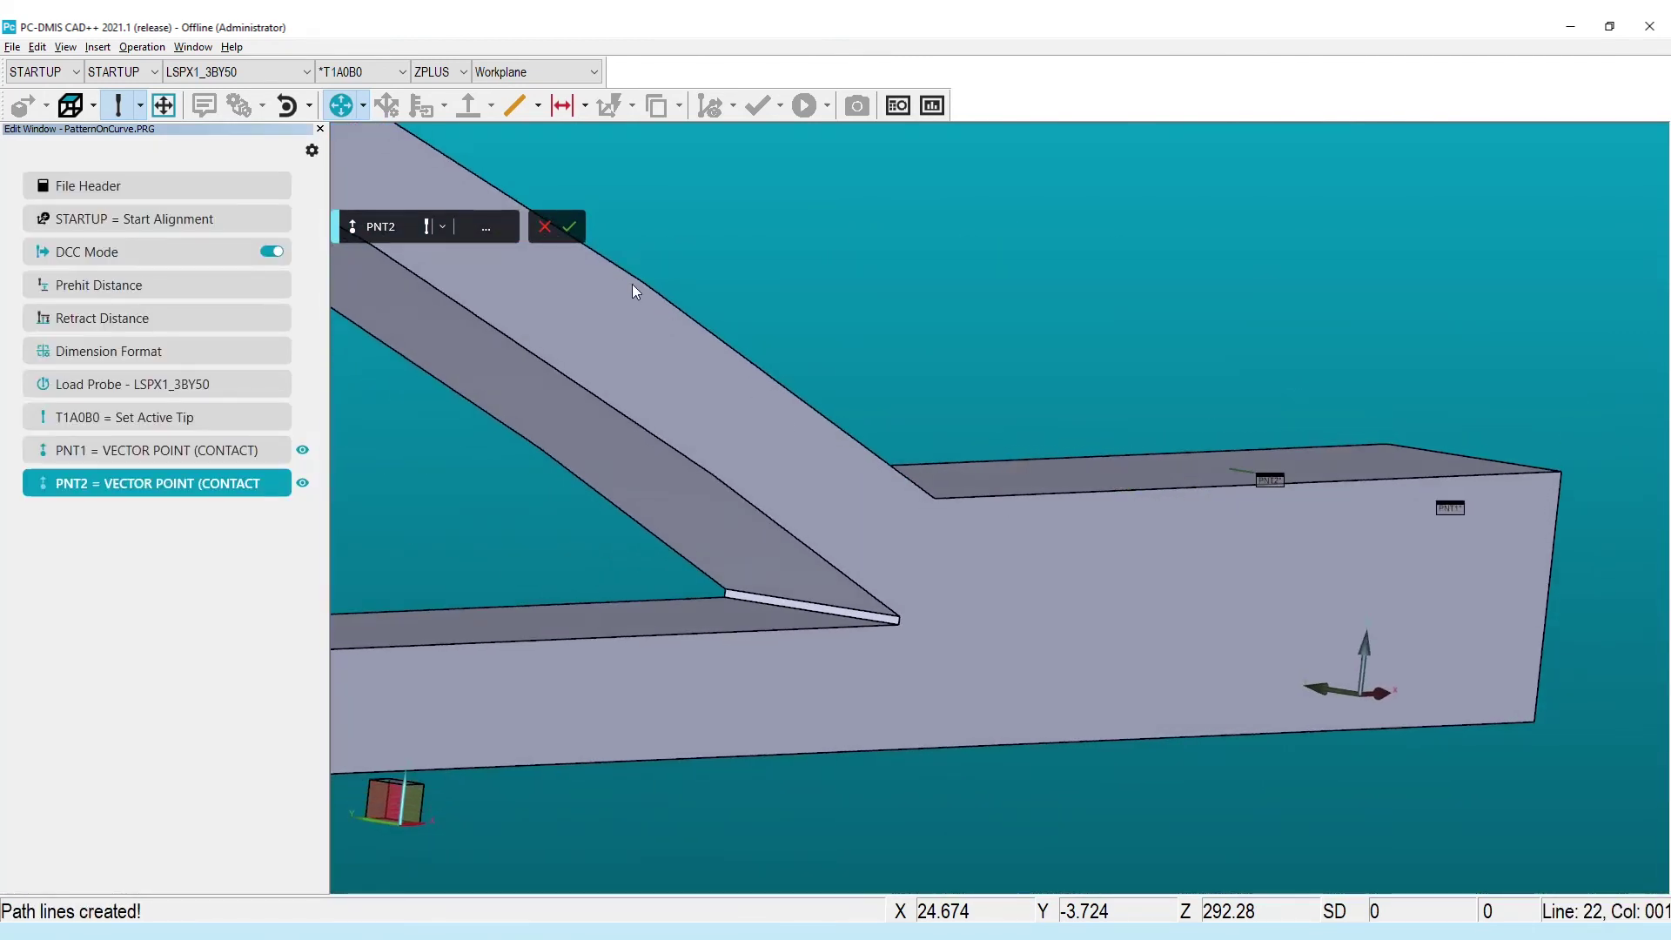
key(ctrl+z)
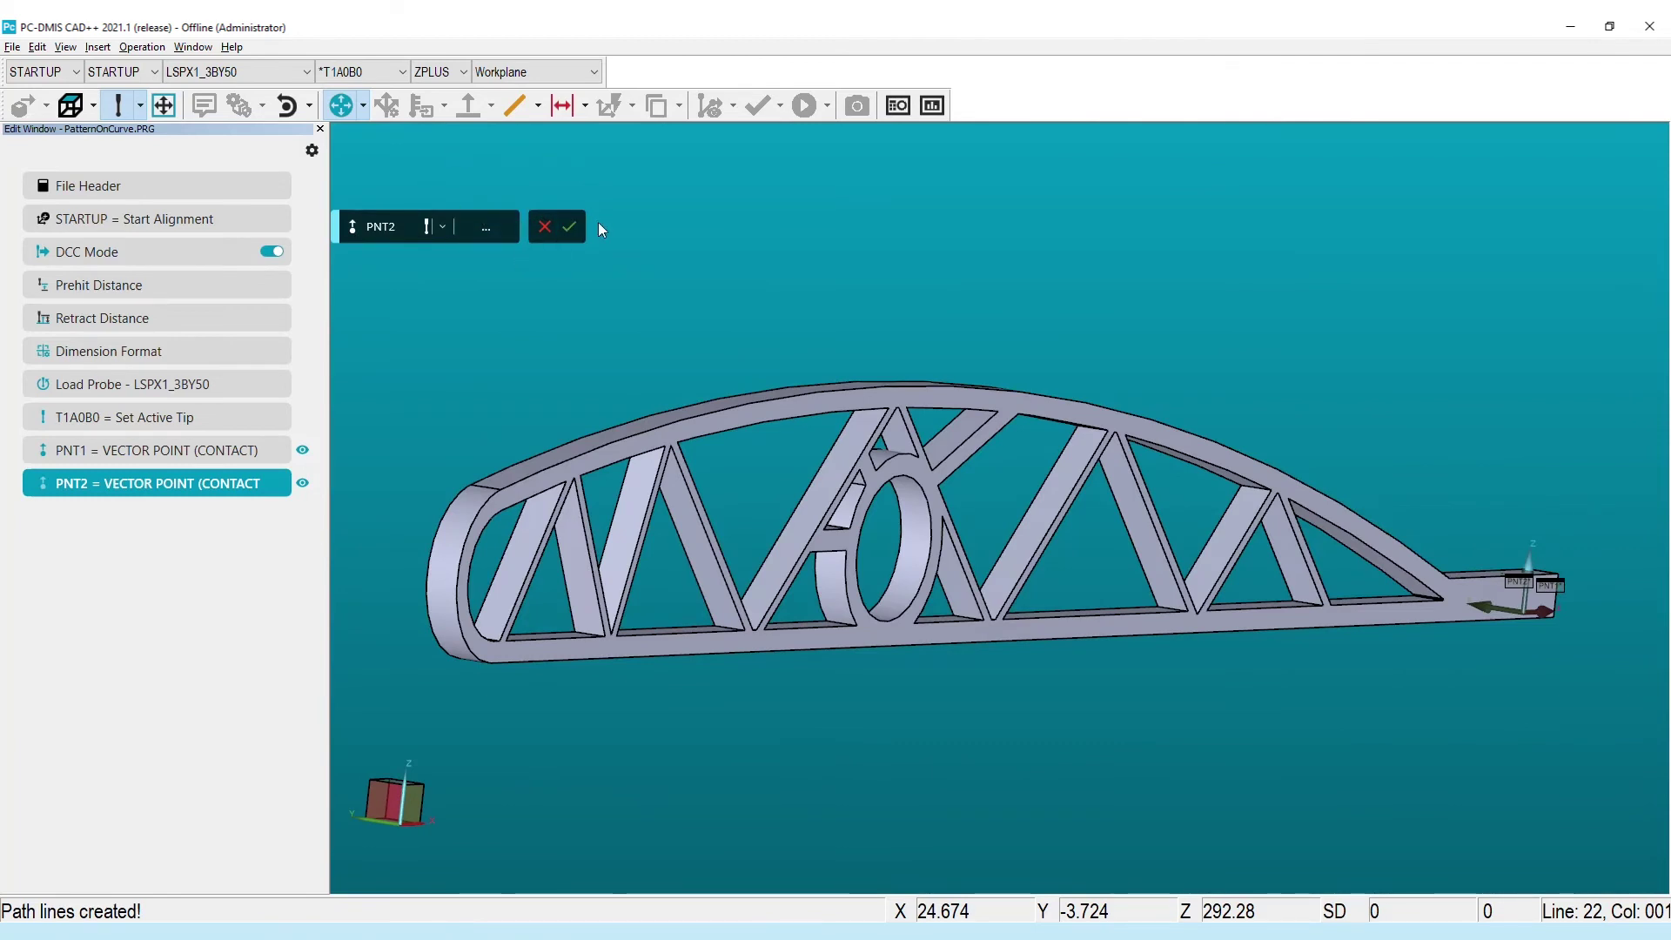
click(570, 226)
- Create distance DIST1 between PNT1 and PNT2 along the Y axis, nominal 16
click(562, 105)
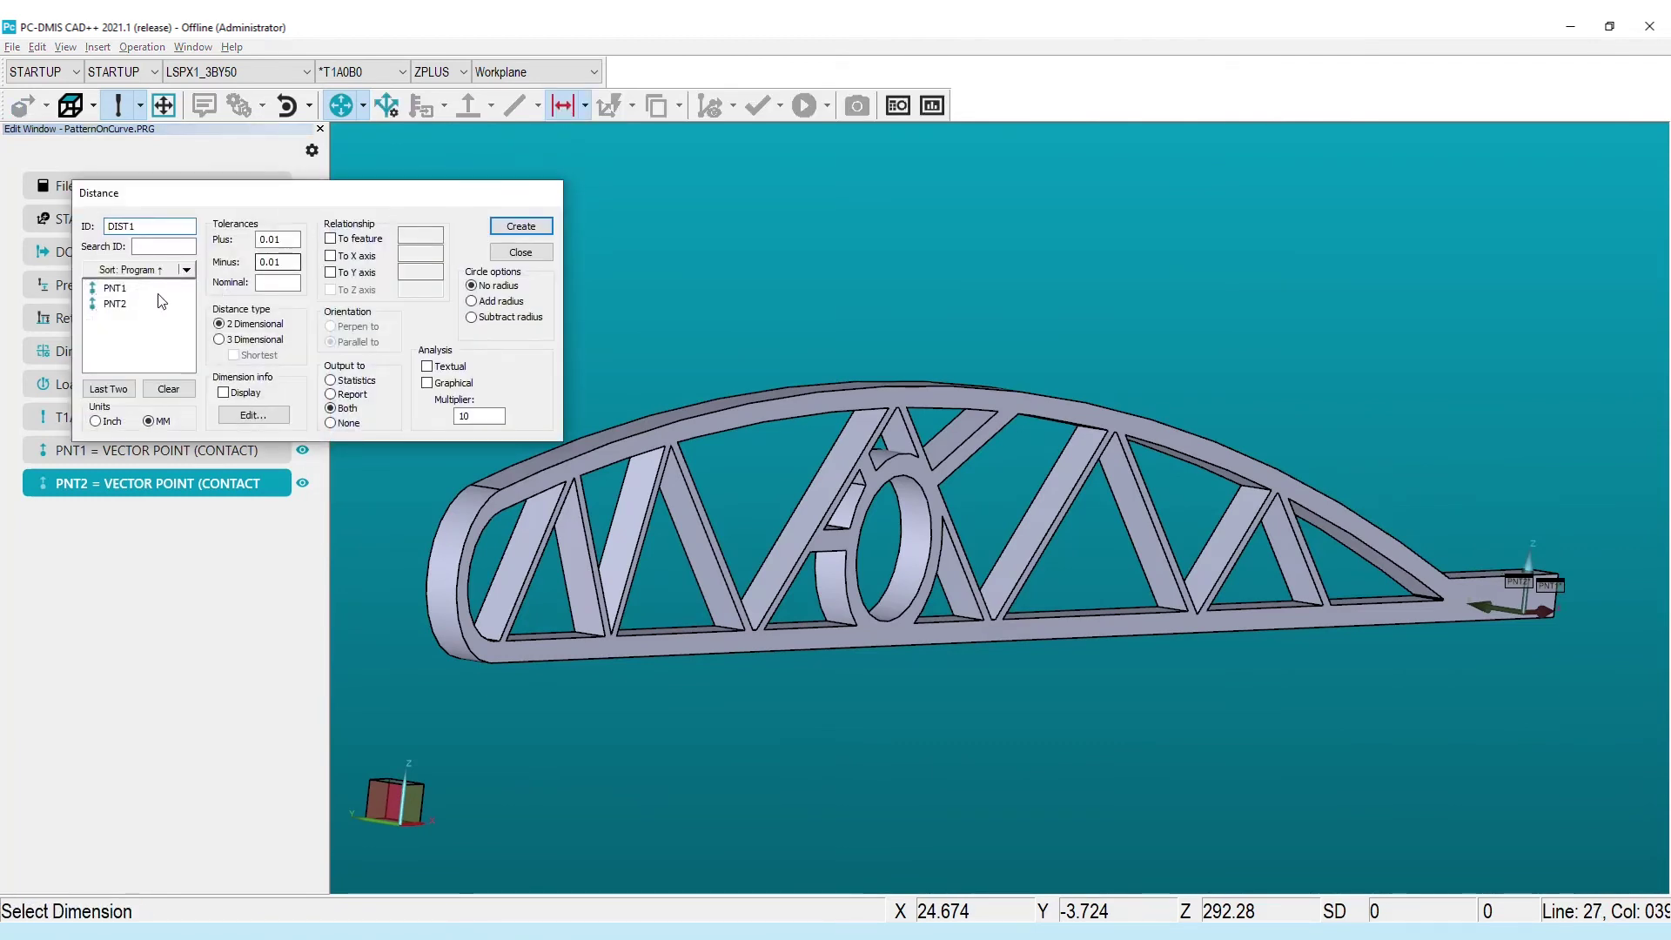
click(118, 287)
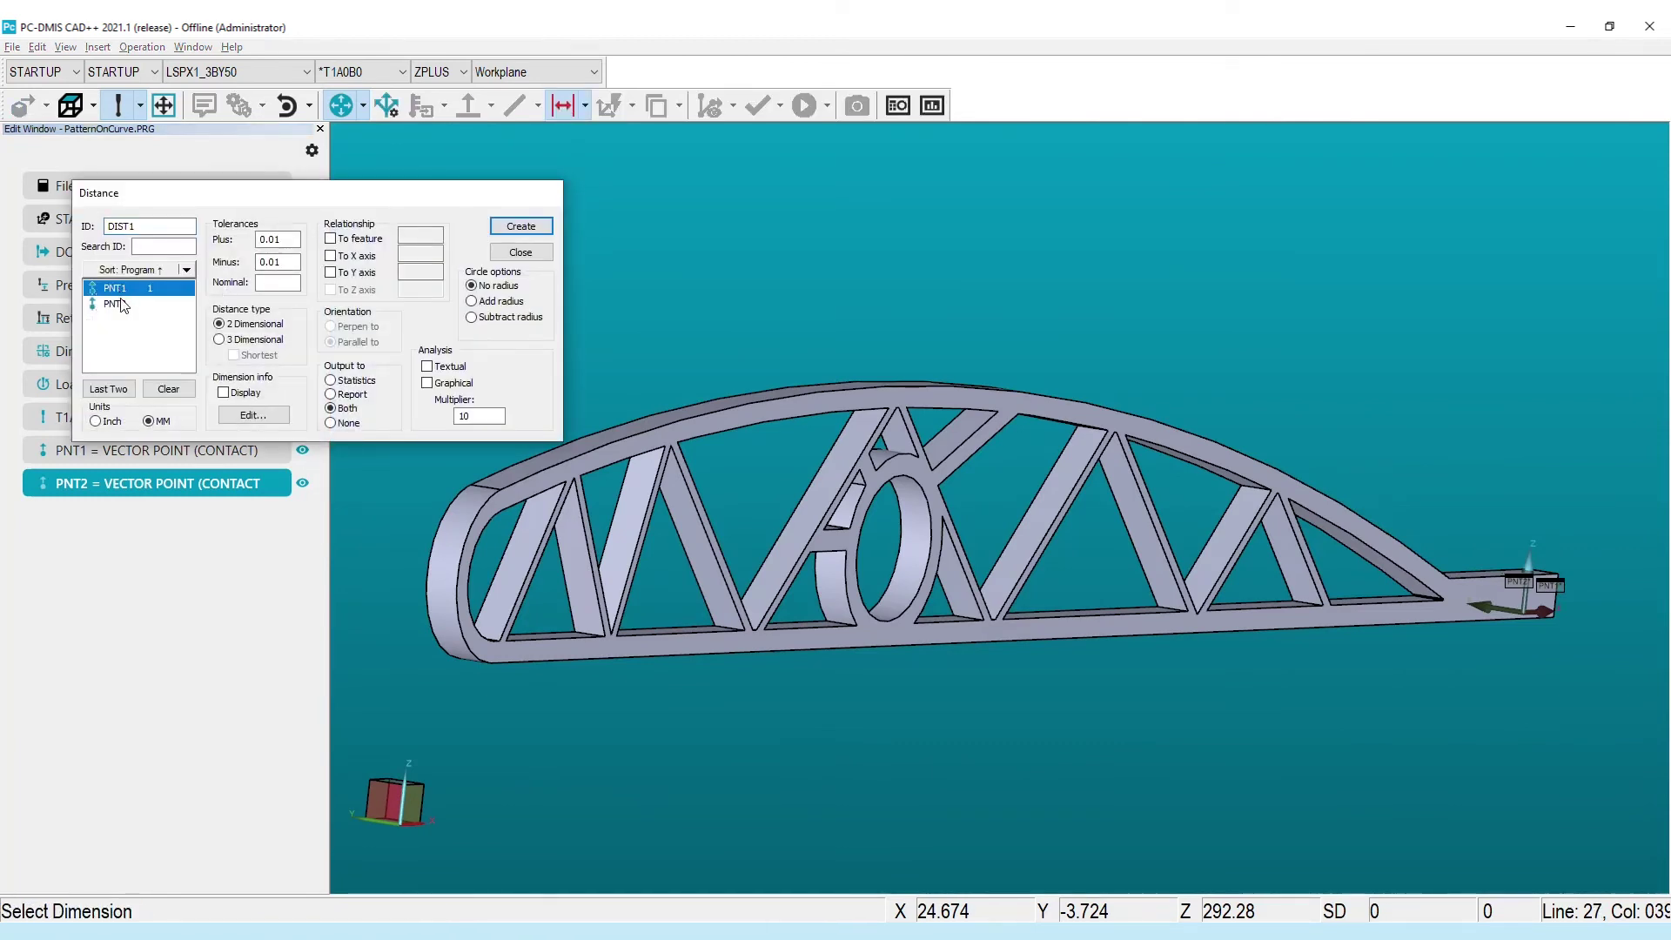
click(359, 273)
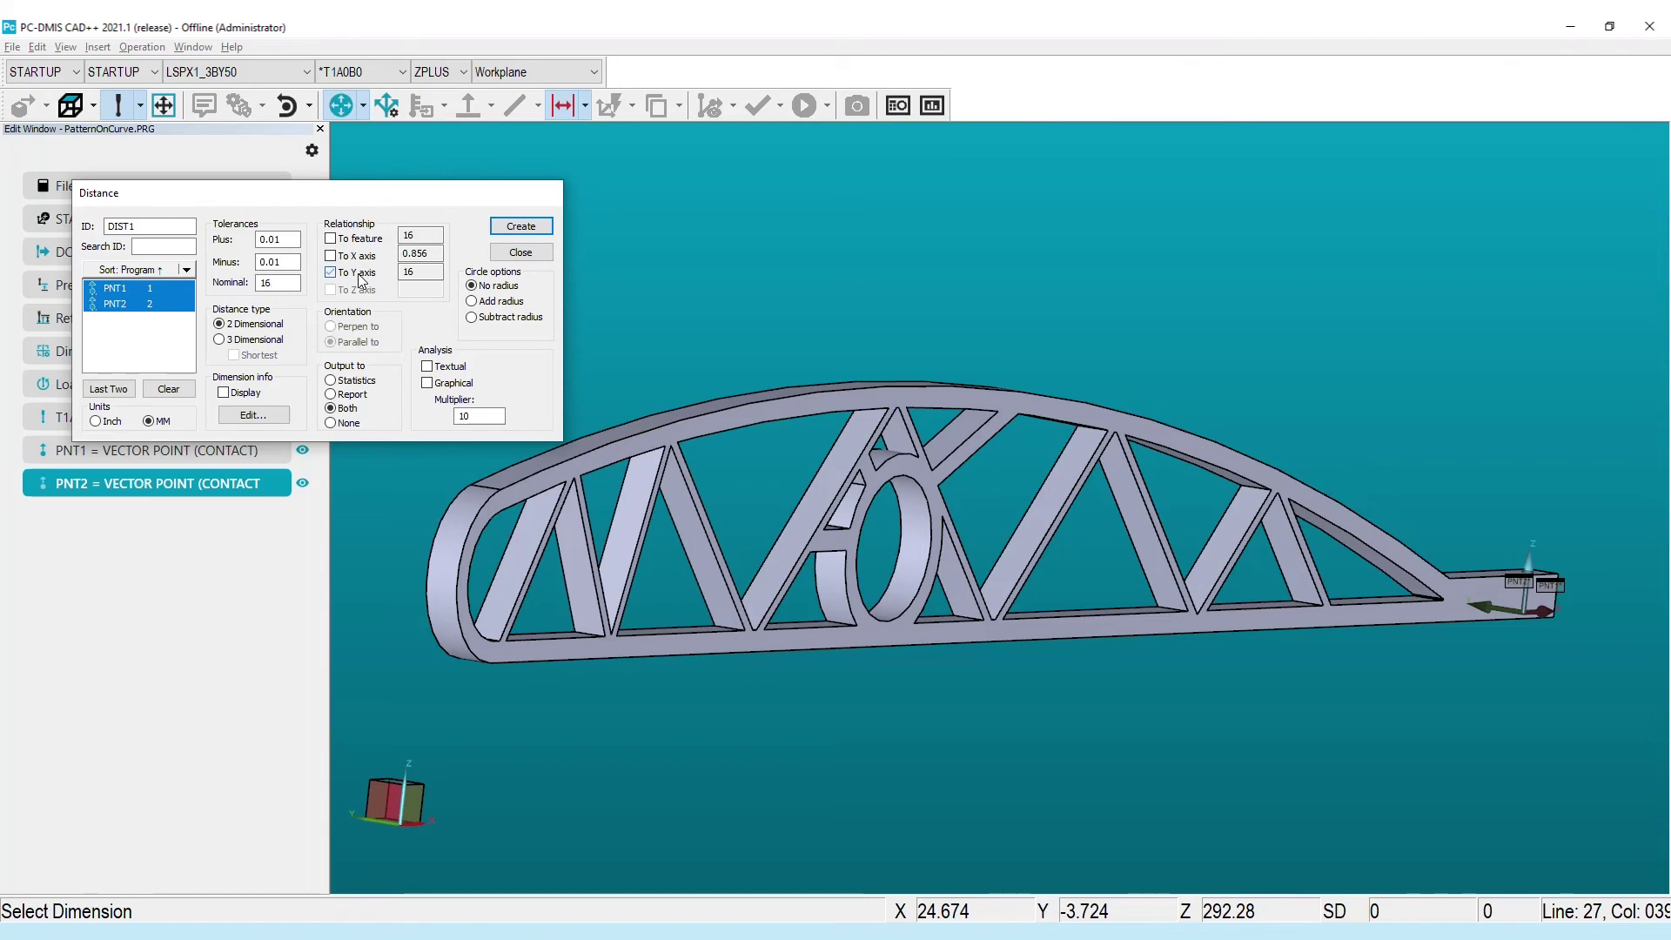
click(540, 233)
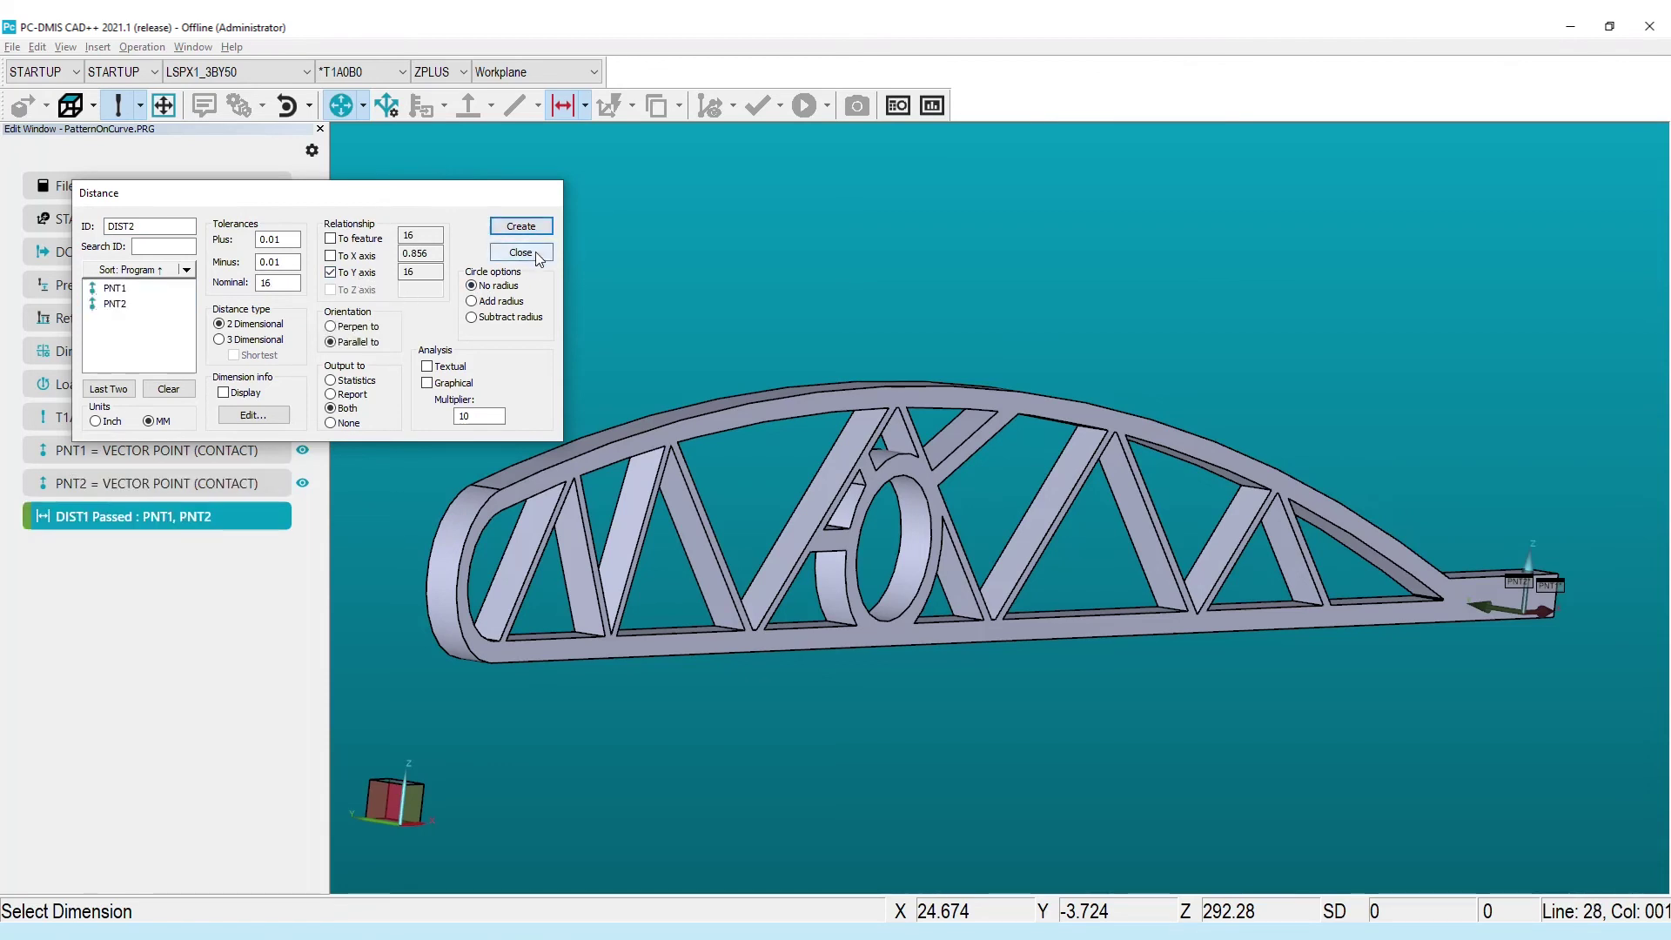
right_click(192, 516)
click(194, 521)
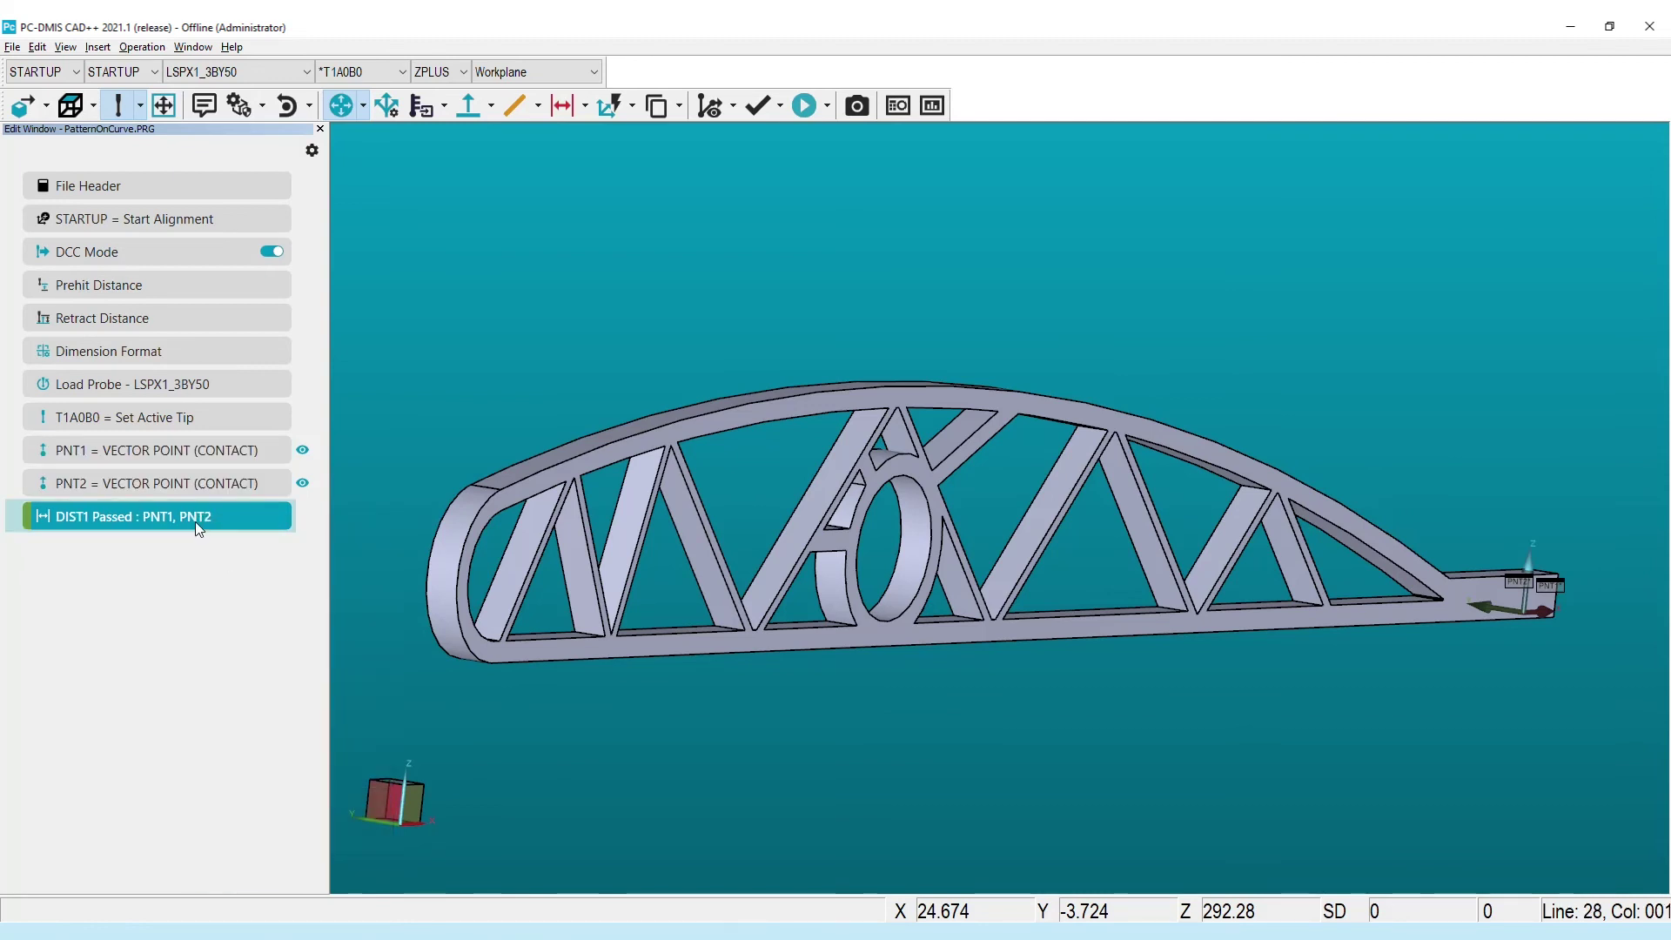
- Build a pattern curve from the truss's right top edge, arch, left curved end and bottom edge
click(38, 48)
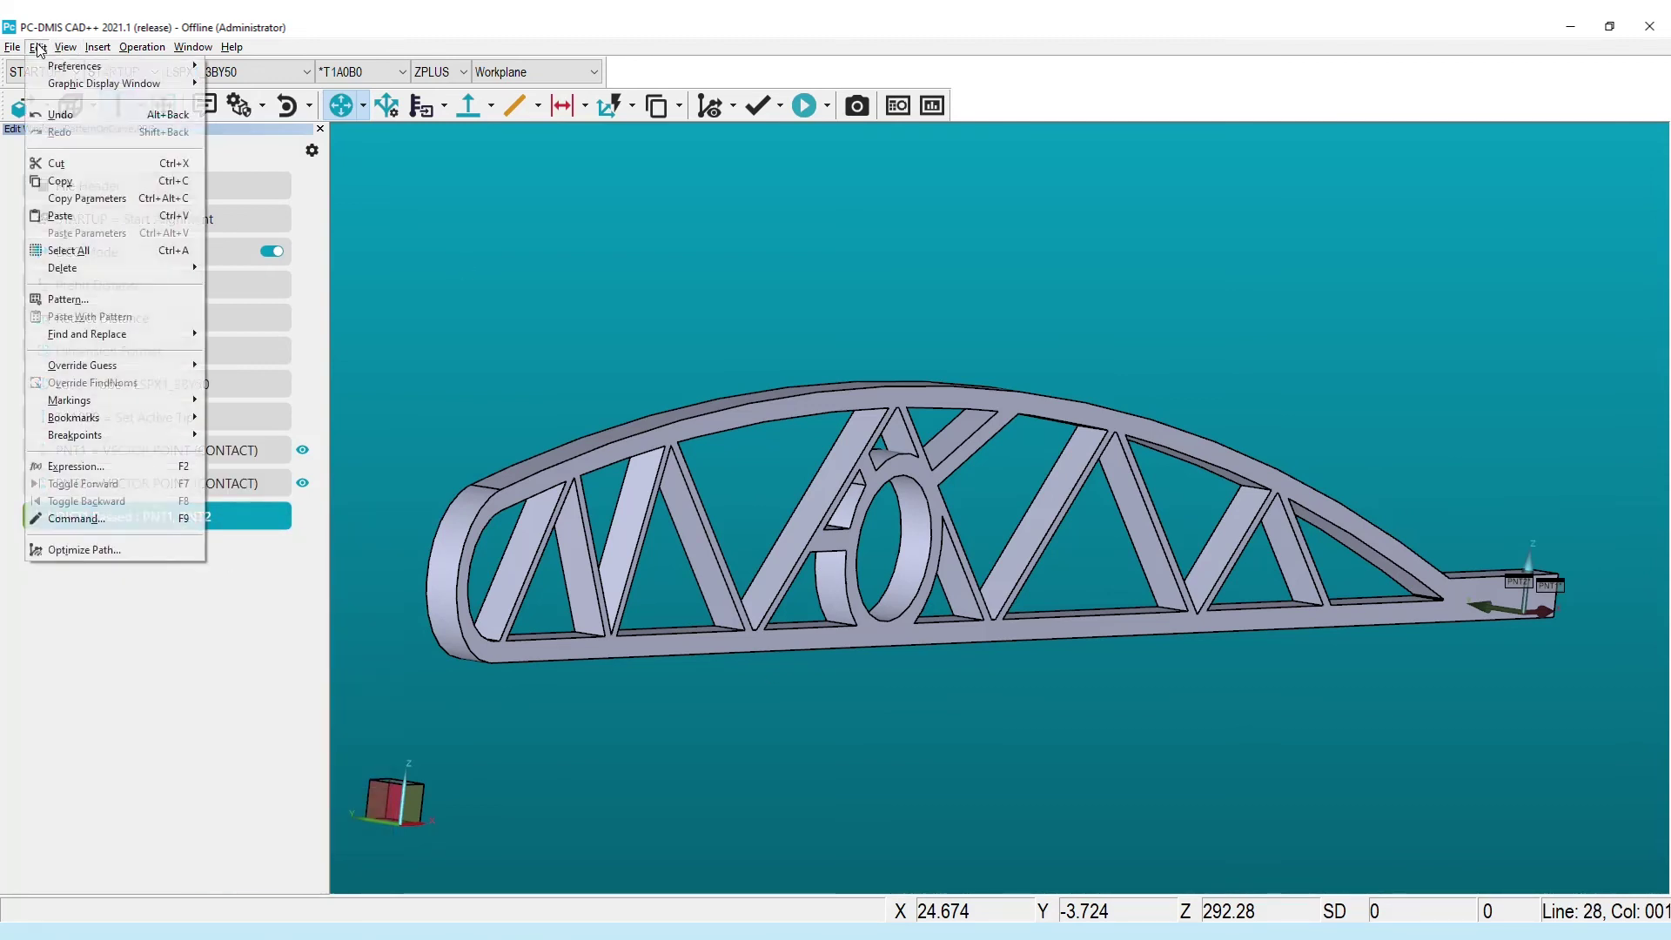
click(68, 299)
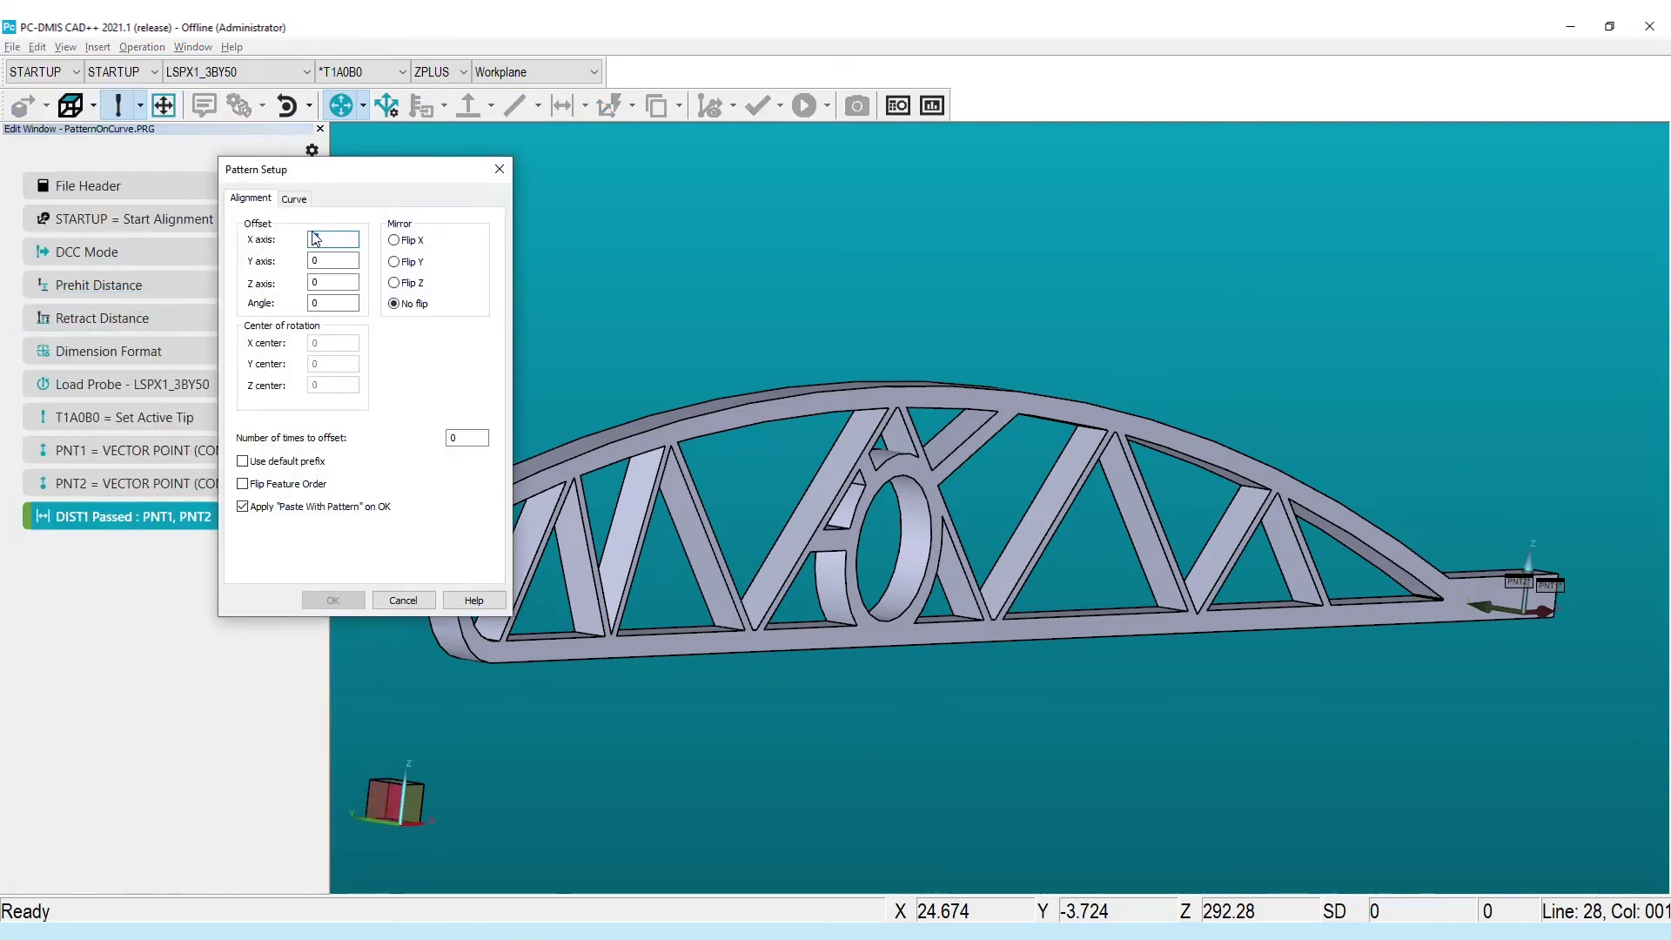
click(293, 200)
scroll(1529, 583, up, 1)
scroll(1401, 583, up, 3)
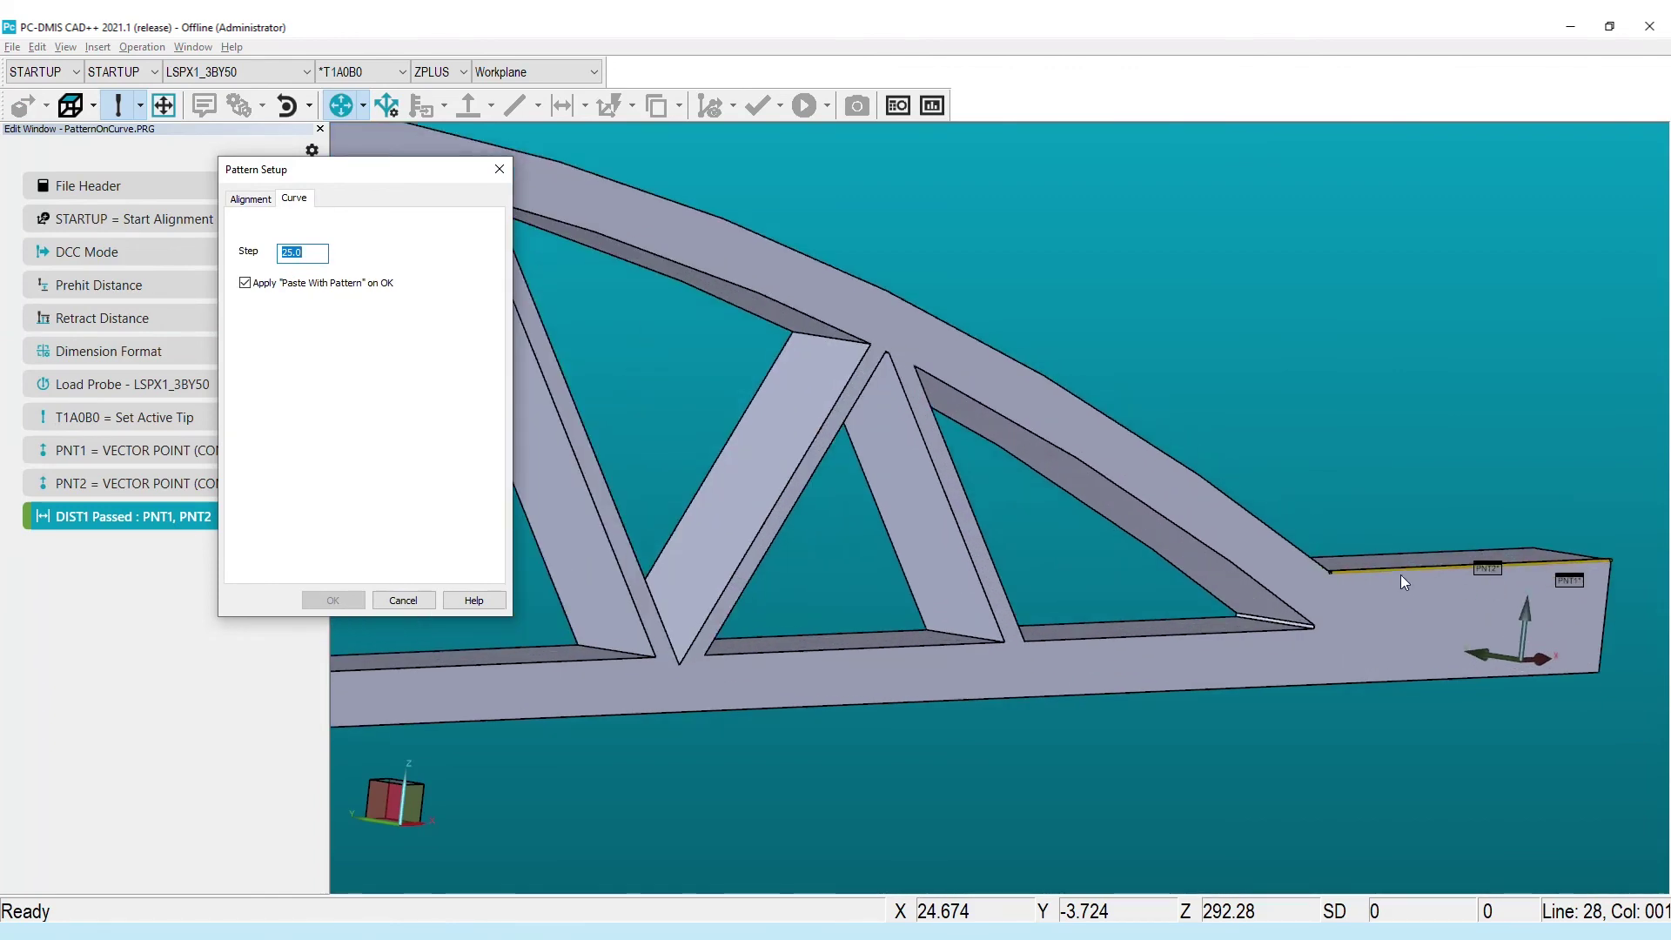
click(1402, 575)
click(1286, 539)
mouse_move(1220, 568)
middle_down()
mouse_move(1504, 478)
mouse_move(859, 296)
middle_up()
click(843, 418)
click(962, 454)
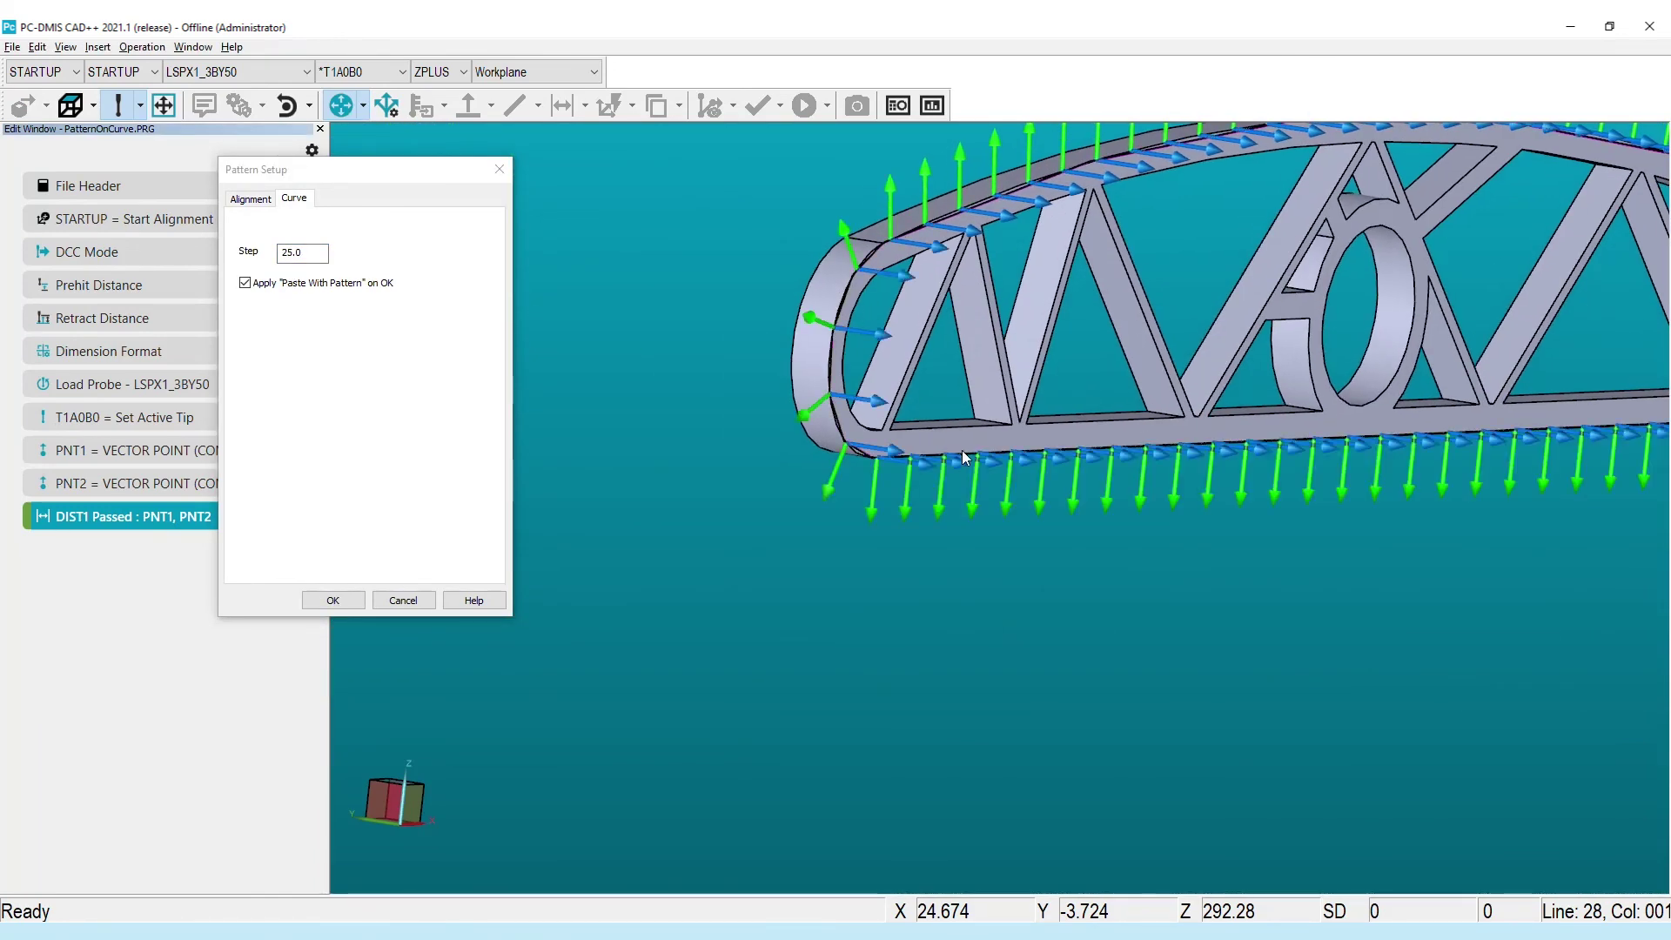
key(ctrl+z)
scroll(1452, 491, up, 1)
scroll(1452, 491, up, 2)
scroll(1464, 535, up, 2)
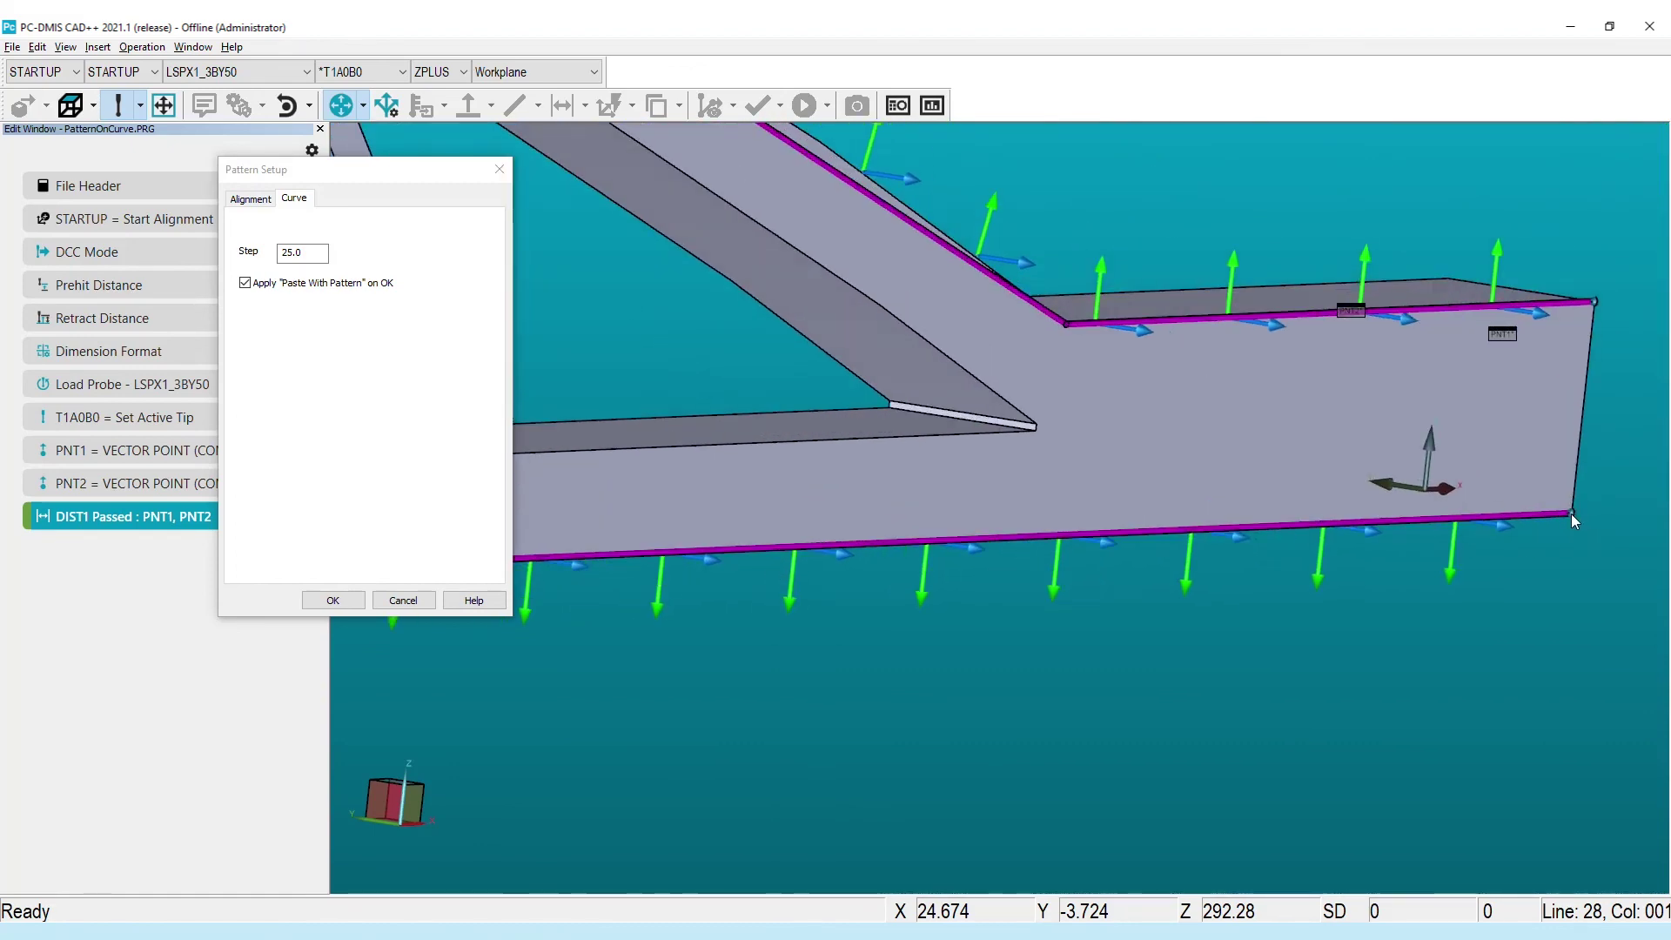
- Trim the bottom edge short of the right end and set the step to 50
click(1574, 516)
click(1017, 535)
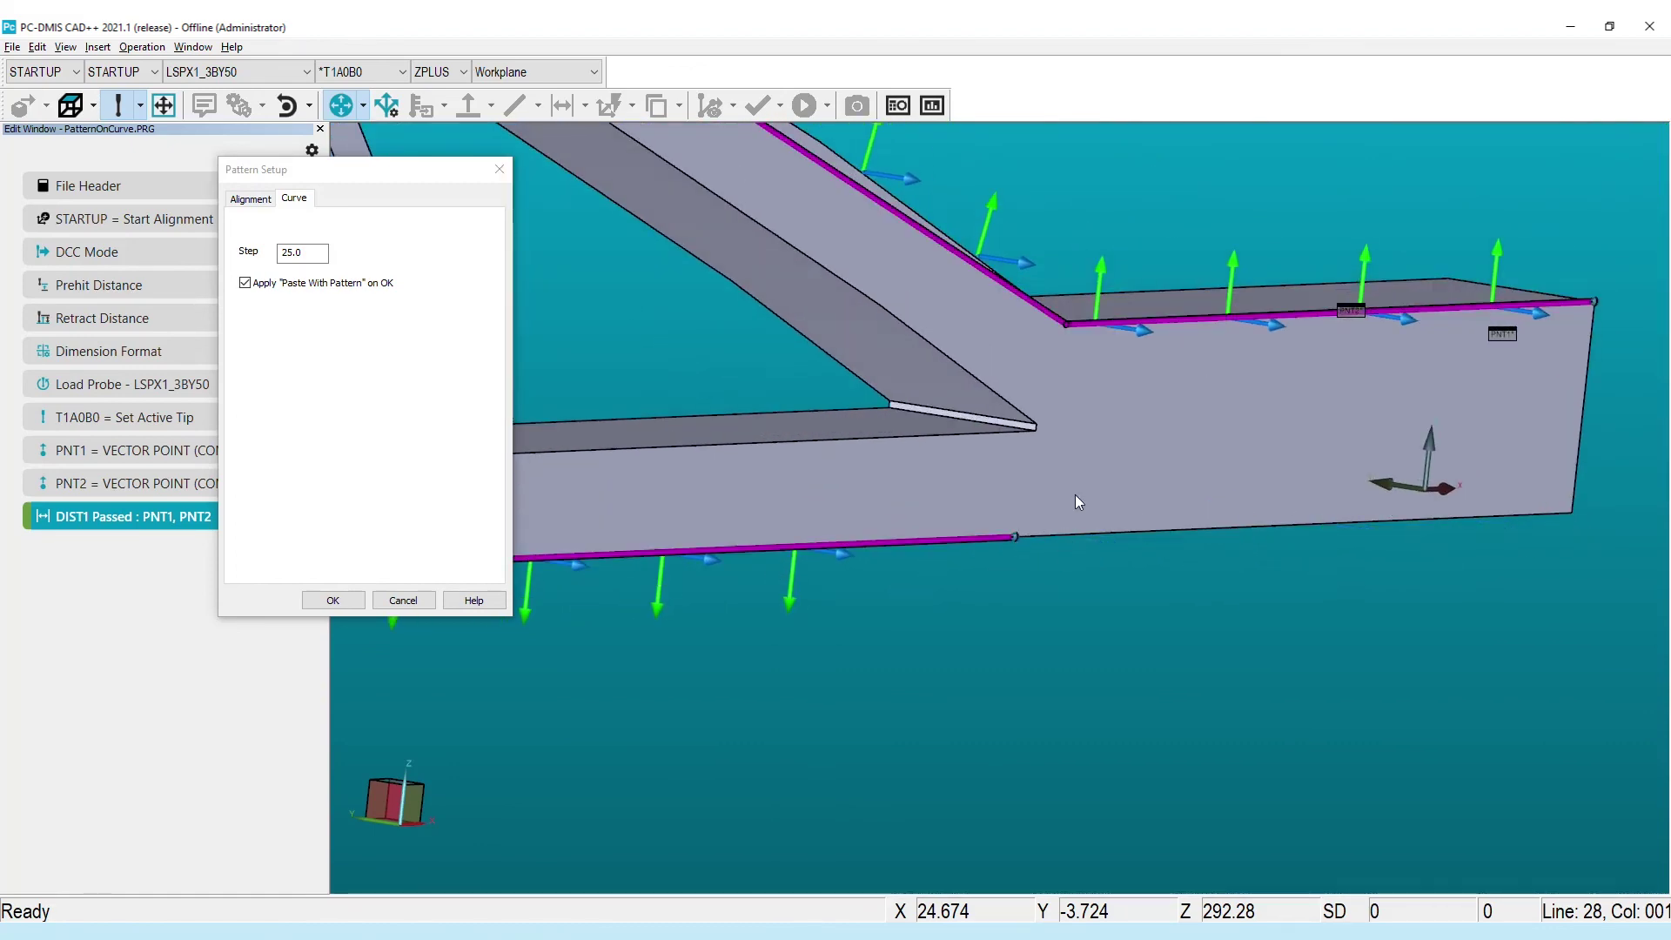
scroll(1075, 500, down, 2)
double_click(302, 252)
text(50)
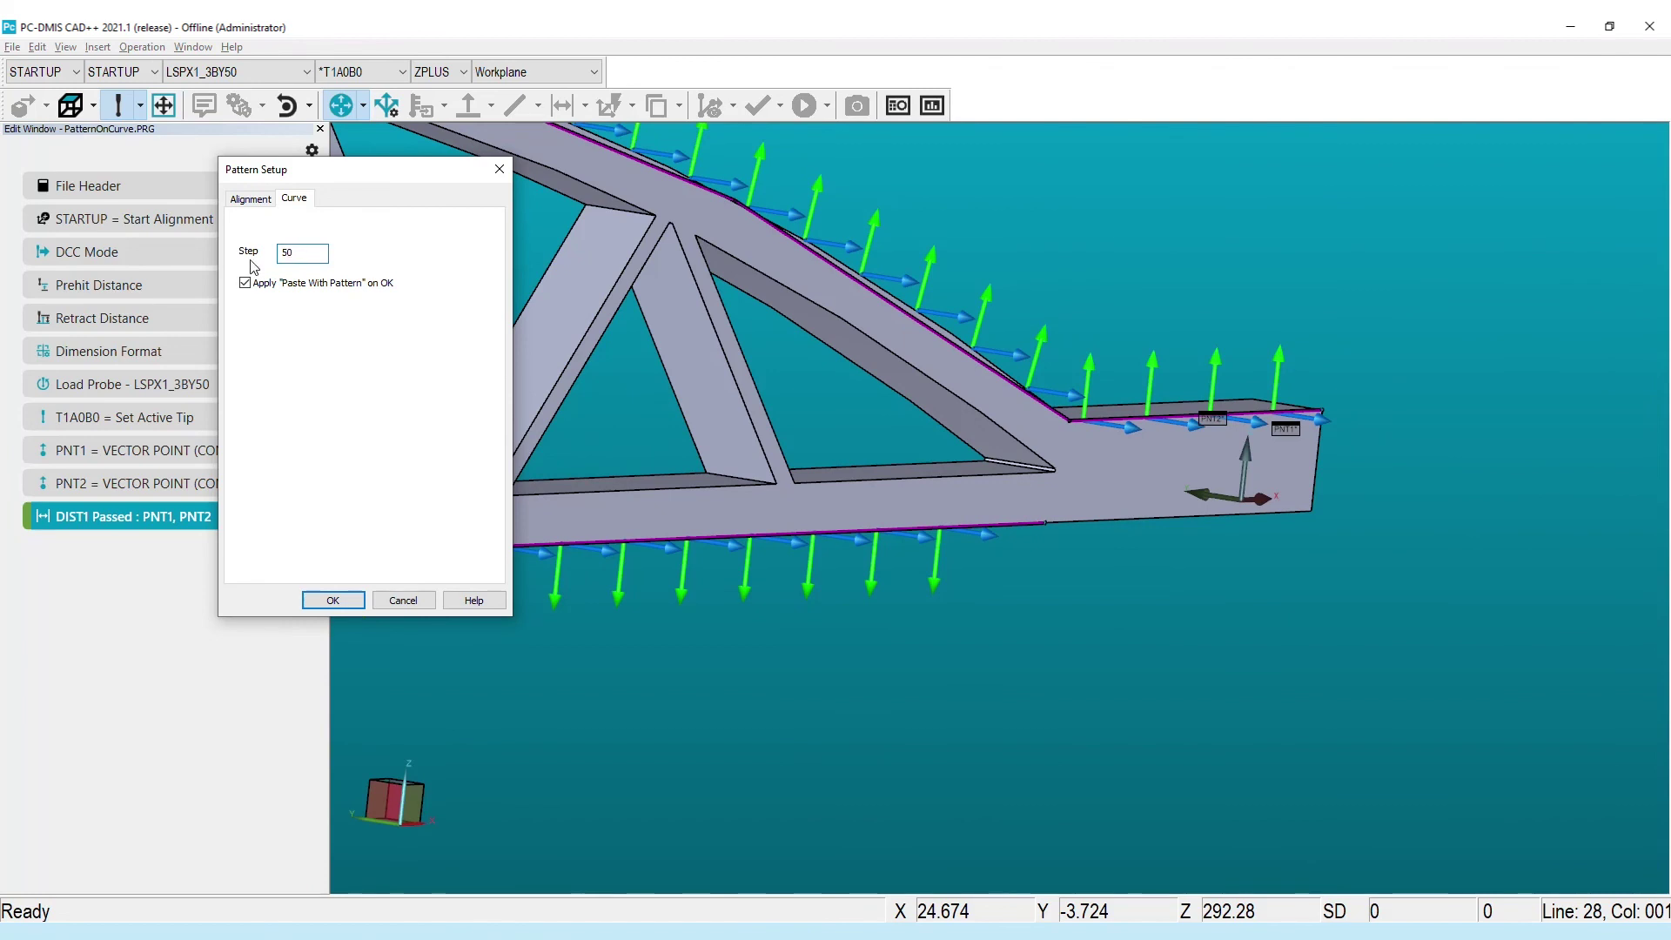
scroll(1085, 431, down, 3)
middle_drag(1084, 431, 1021, 409)
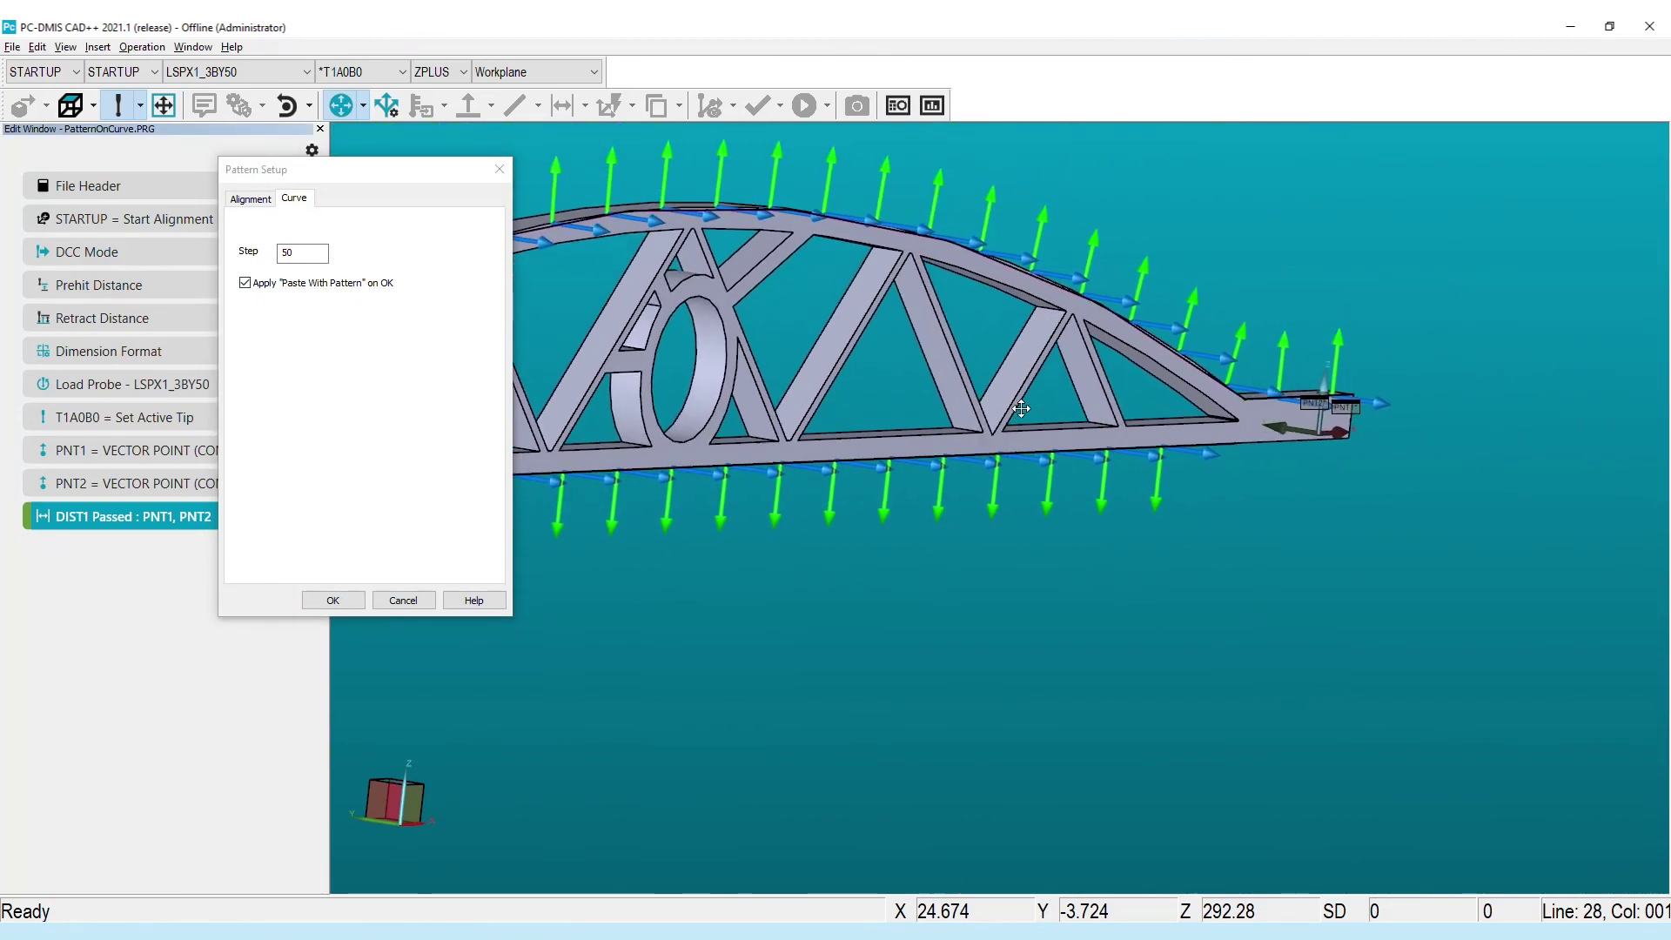